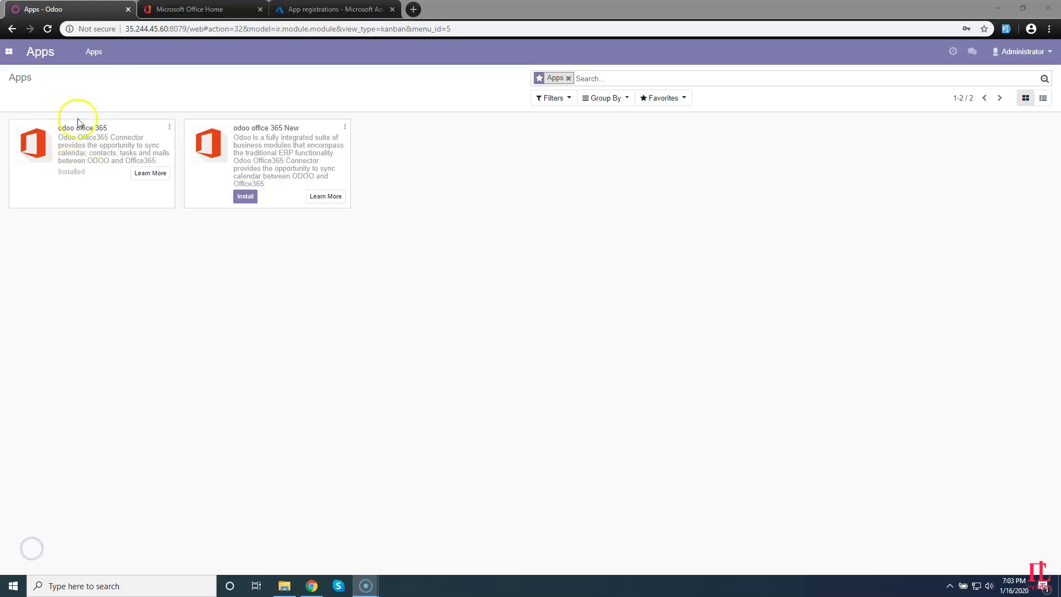
# Open Odoo's Office365 Settings under Users & Companies, then view Azure App registrations.
pyautogui.tripleClick(65, 128)
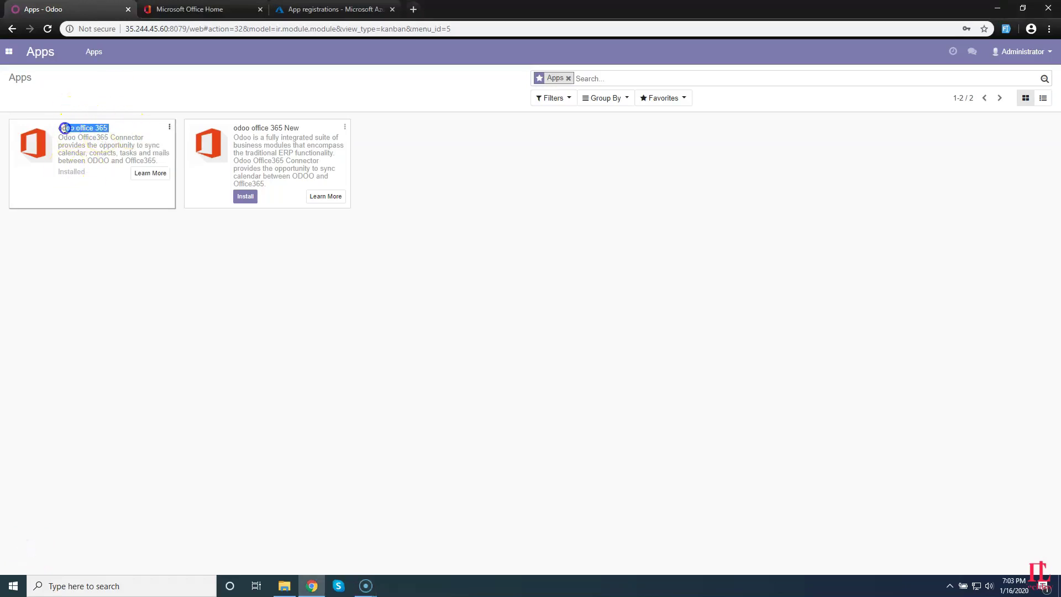
pyautogui.click(9, 51)
pyautogui.click(28, 159)
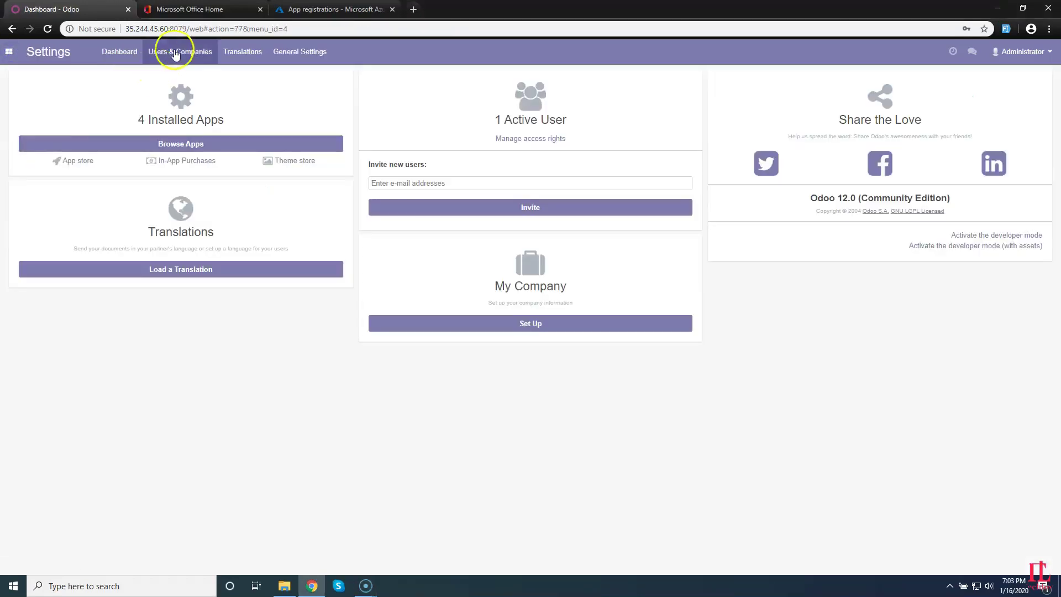
pyautogui.click(168, 52)
pyautogui.click(162, 104)
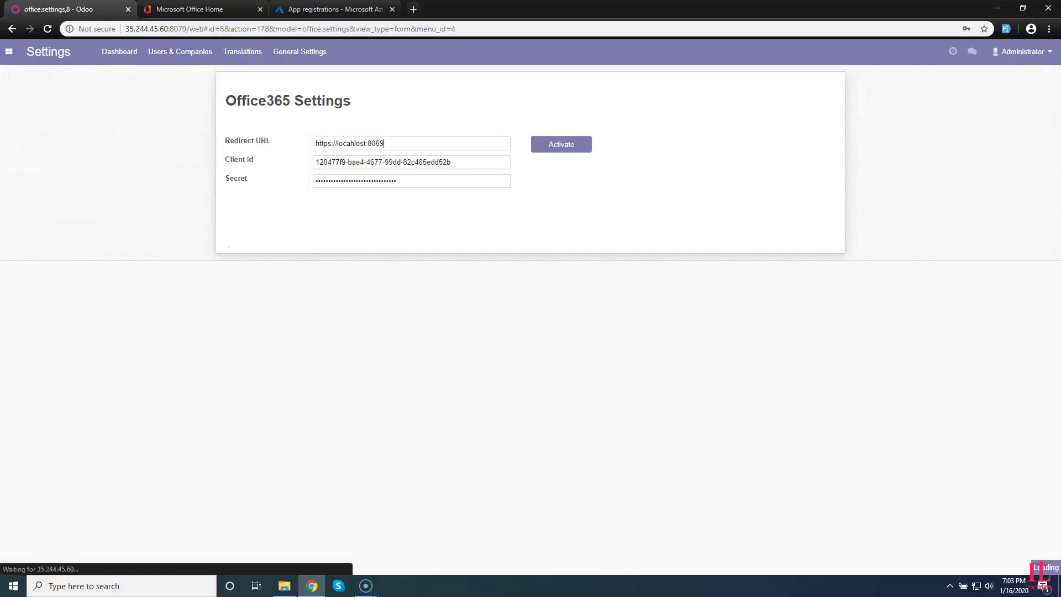
pyautogui.moveTo(260, 159); pyautogui.dragTo(225, 160)
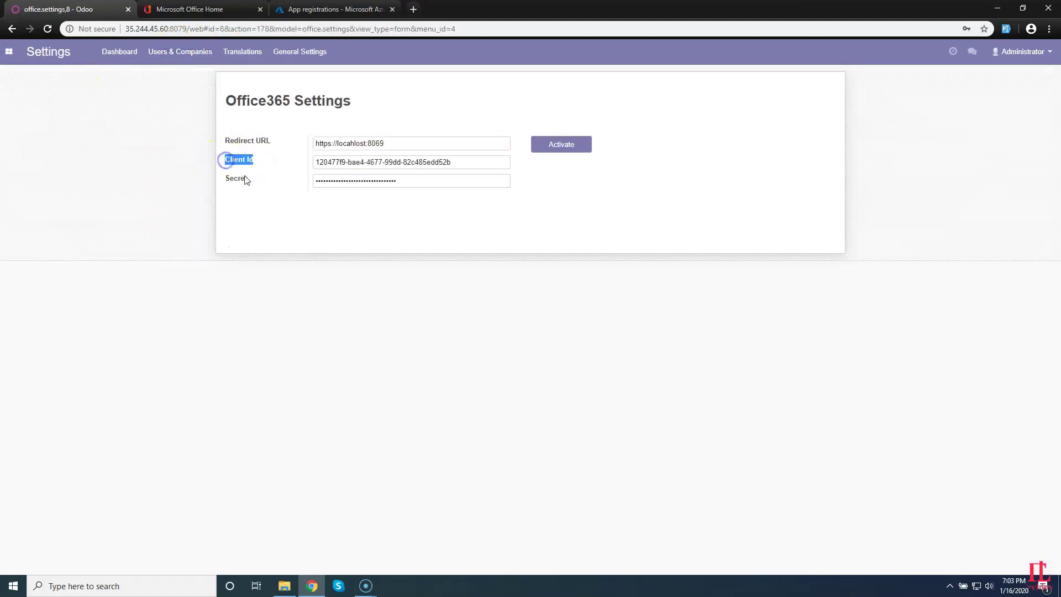
pyautogui.click(354, 9)
# Register Azure app 'odoo office demo' for any organizational directory and personal Microsoft accounts.
pyautogui.moveTo(353, 29); pyautogui.dragTo(89, 41)
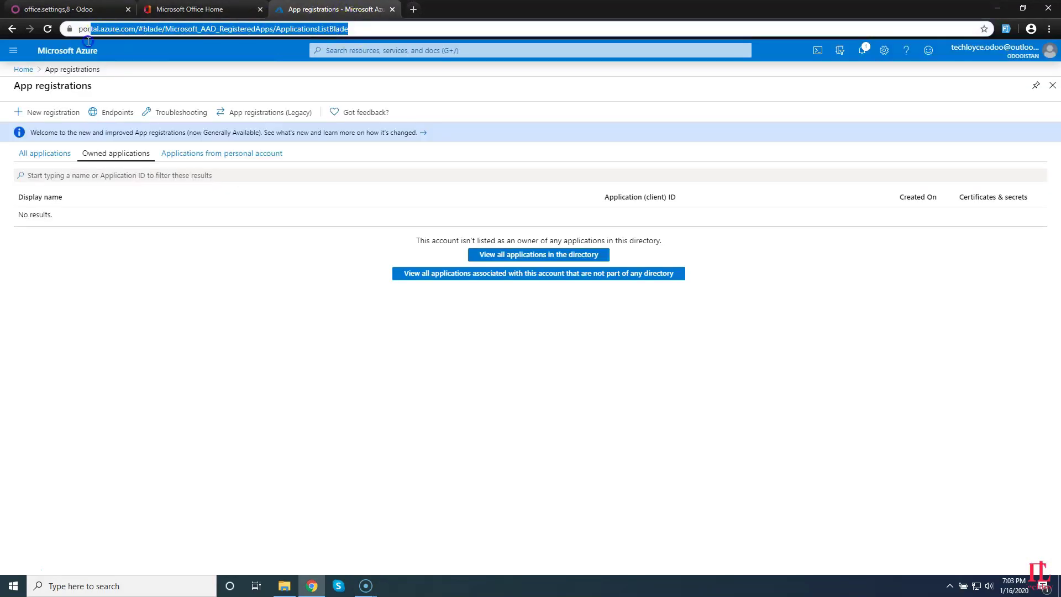
pyautogui.click(378, 30)
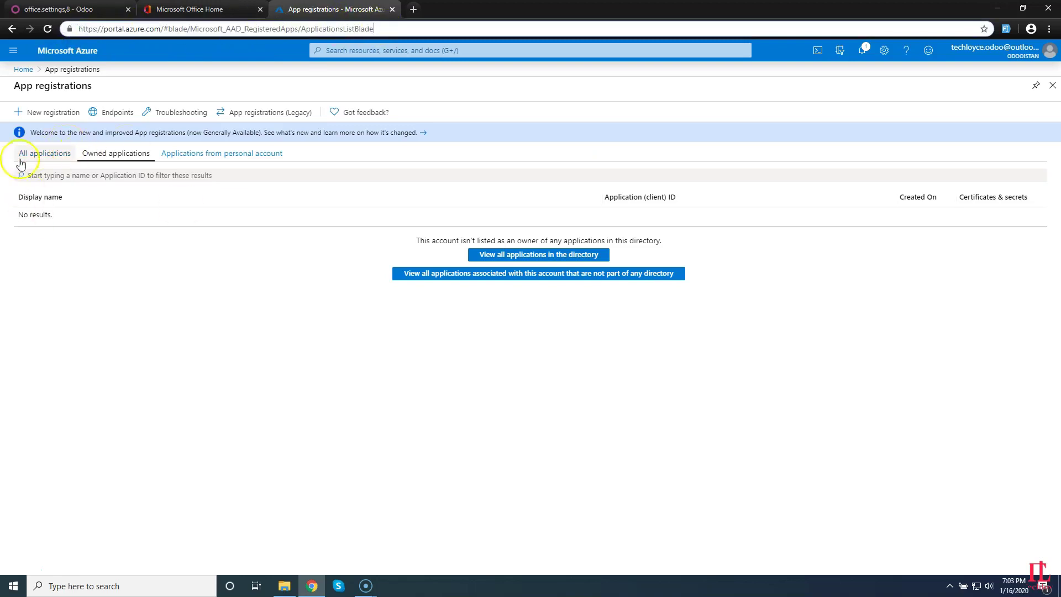
pyautogui.click(32, 113)
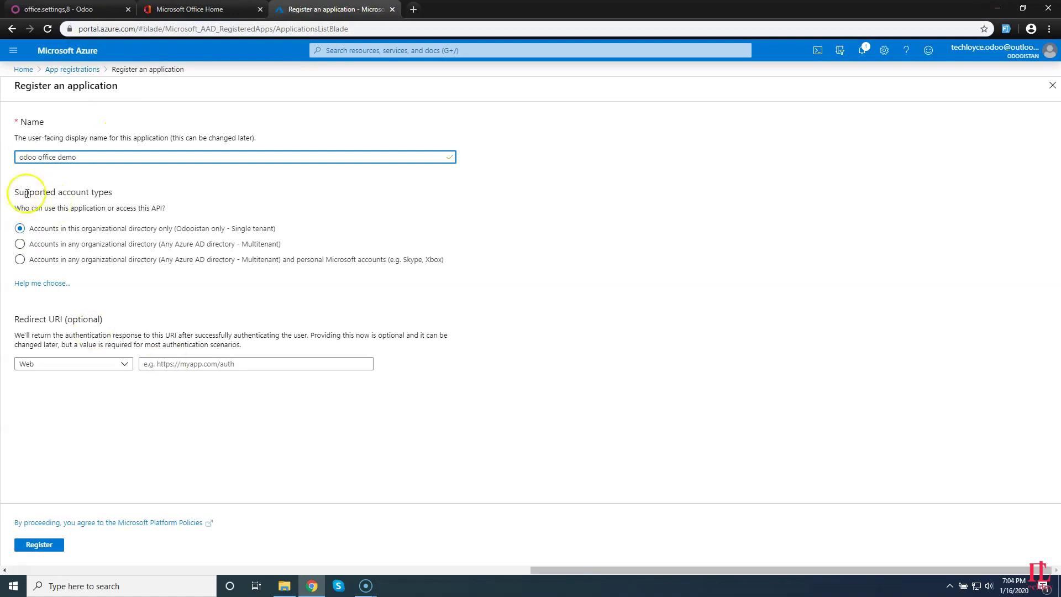
pyautogui.moveTo(445, 260); pyautogui.dragTo(36, 254)
pyautogui.click(21, 261)
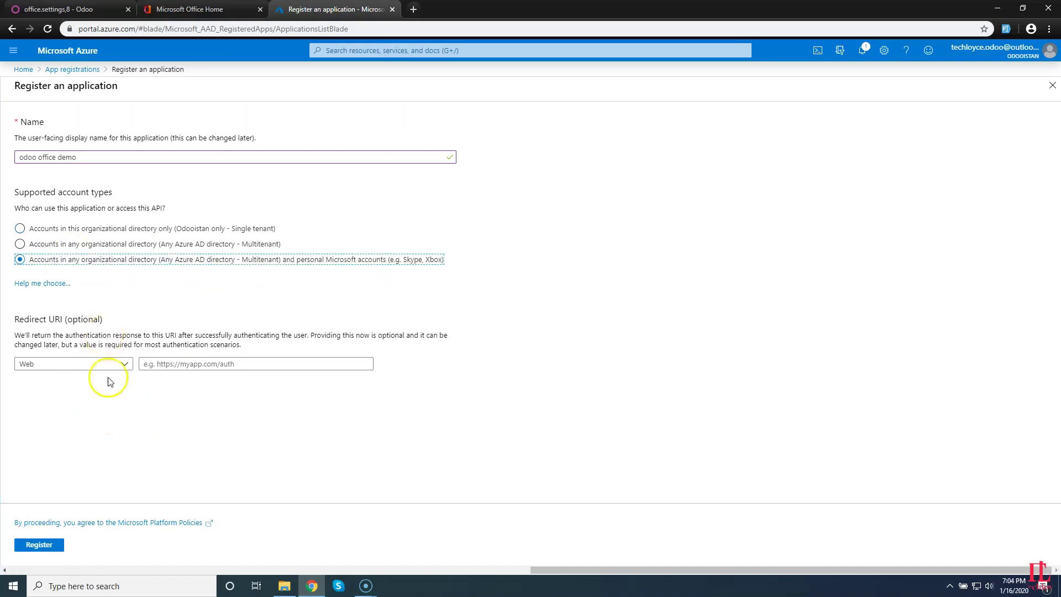
pyautogui.click(39, 545)
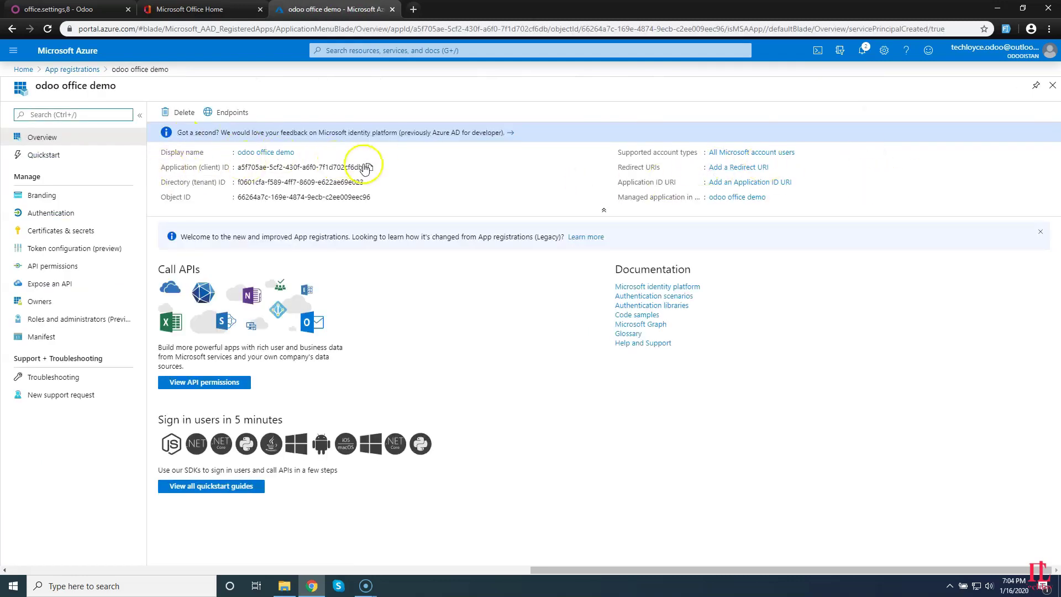
# Replace Odoo's Client Id with the Azure app's application client ID.
pyautogui.click(368, 167)
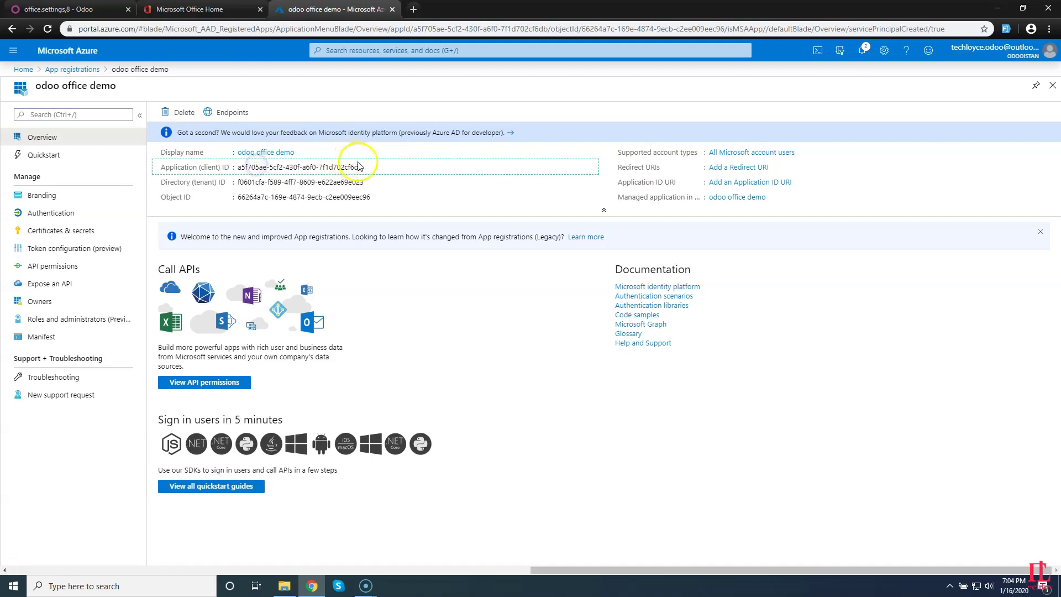
pyautogui.click(72, 9)
pyautogui.moveTo(413, 161); pyautogui.dragTo(241, 172)
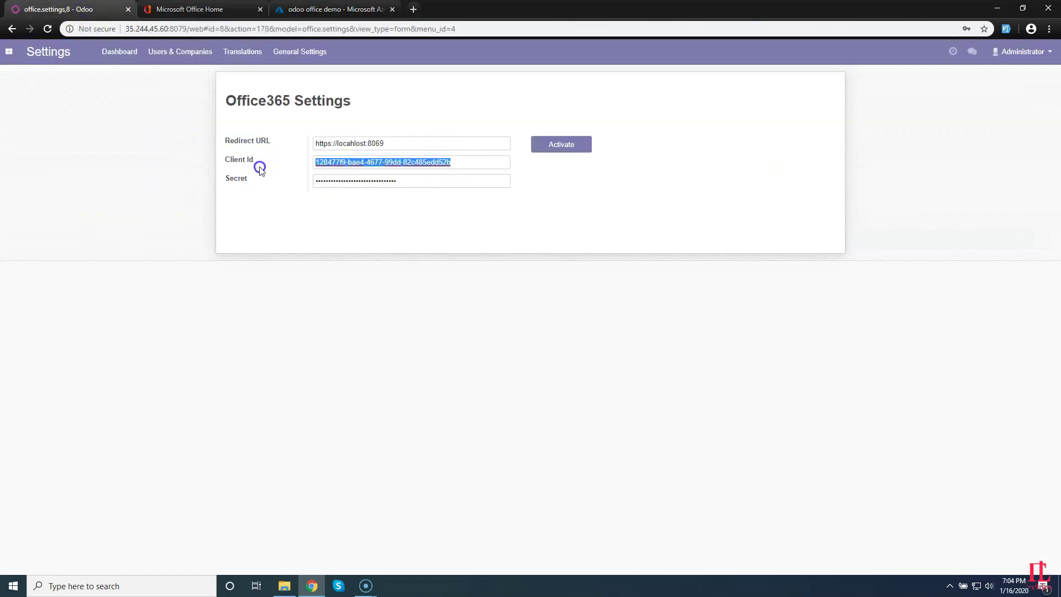
pyautogui.press('BackSpace')
pyautogui.click(369, 160)
pyautogui.hotkey('ctrl', 'v')
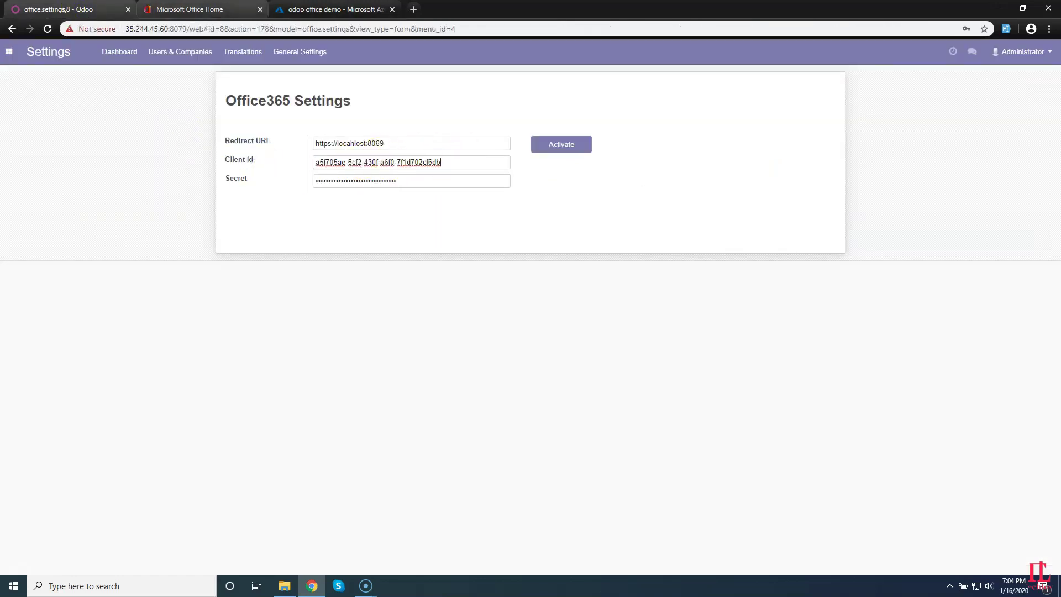
pyautogui.click(326, 10)
pyautogui.tripleClick(620, 168)
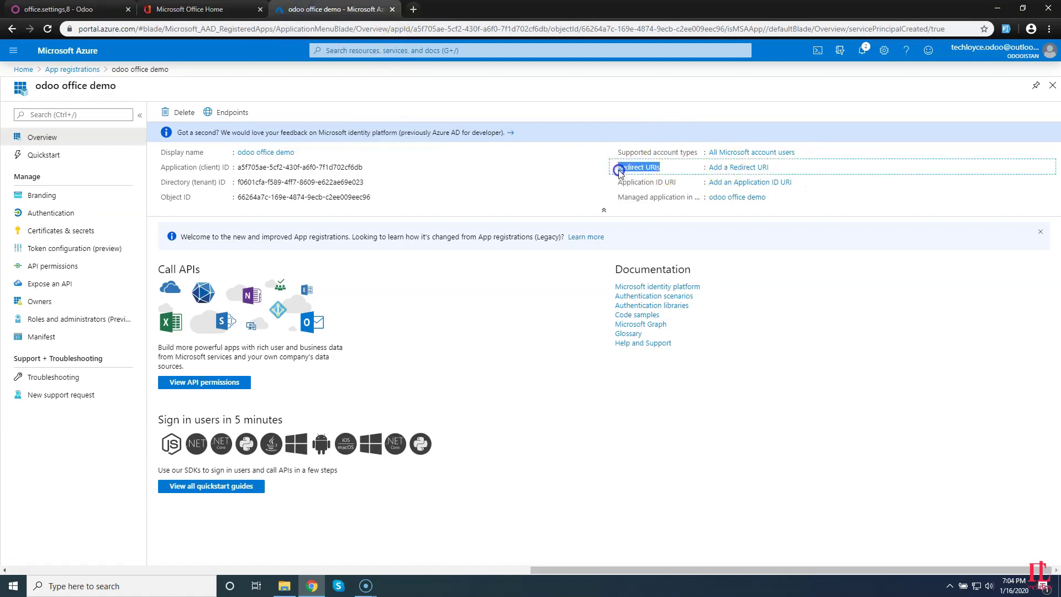
pyautogui.click(721, 166)
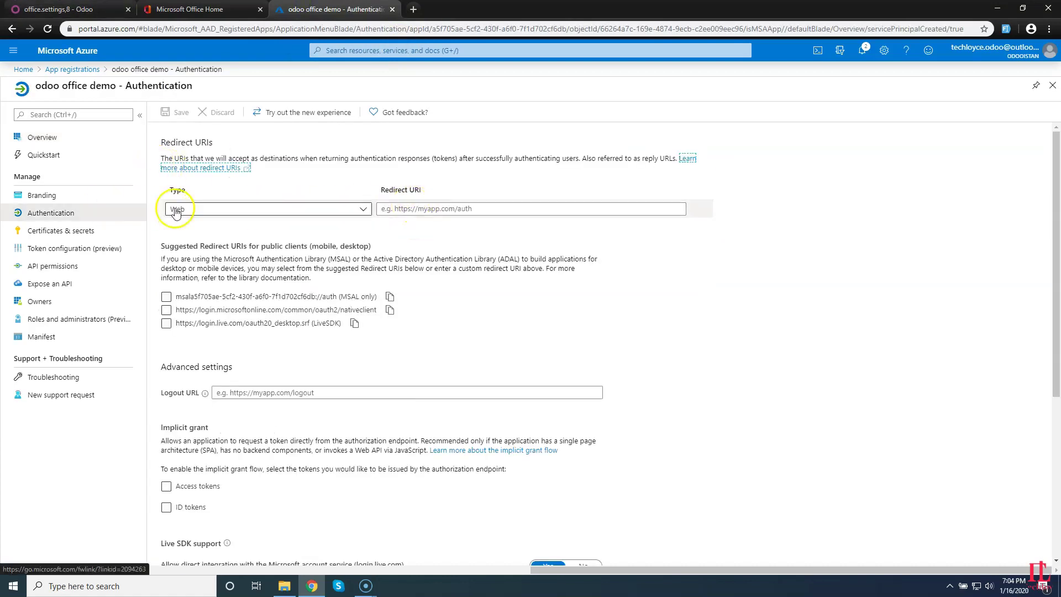
pyautogui.click(448, 209)
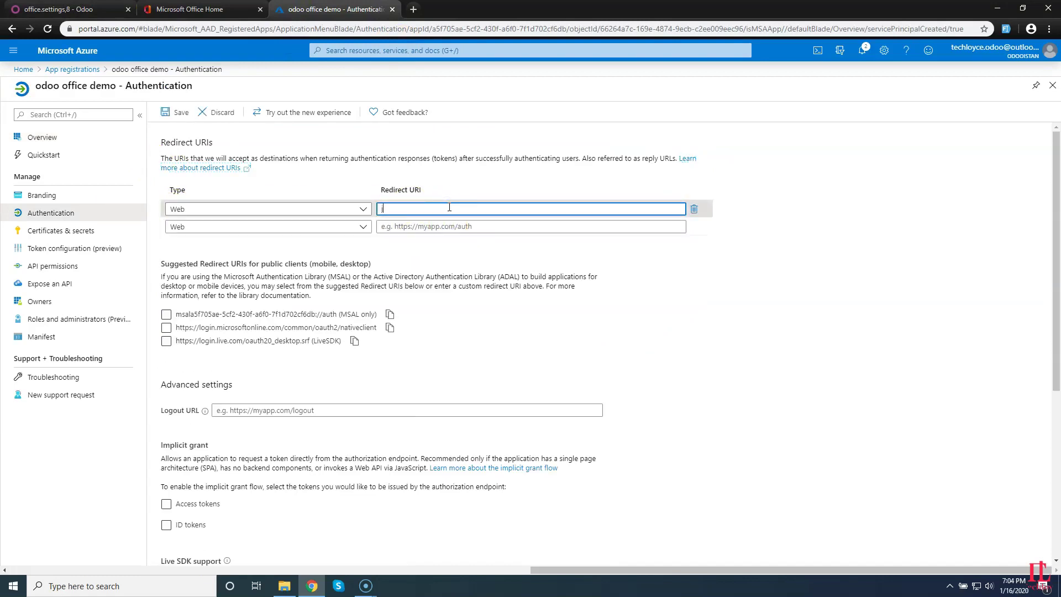
pyautogui.write('https://localhost:8097')
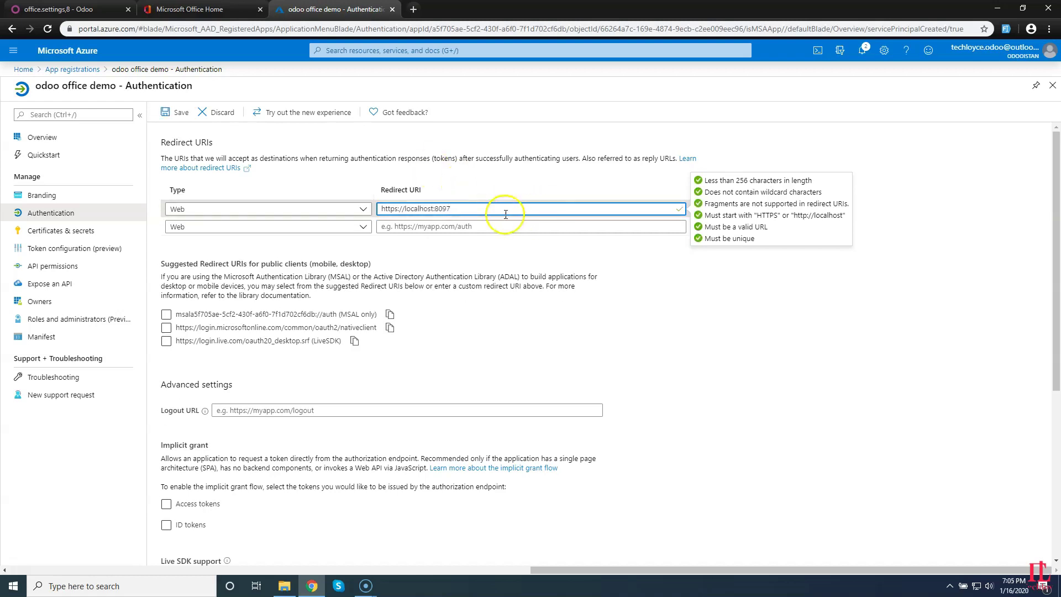
pyautogui.moveTo(506, 215); pyautogui.dragTo(377, 207)
pyautogui.rightClick(424, 208)
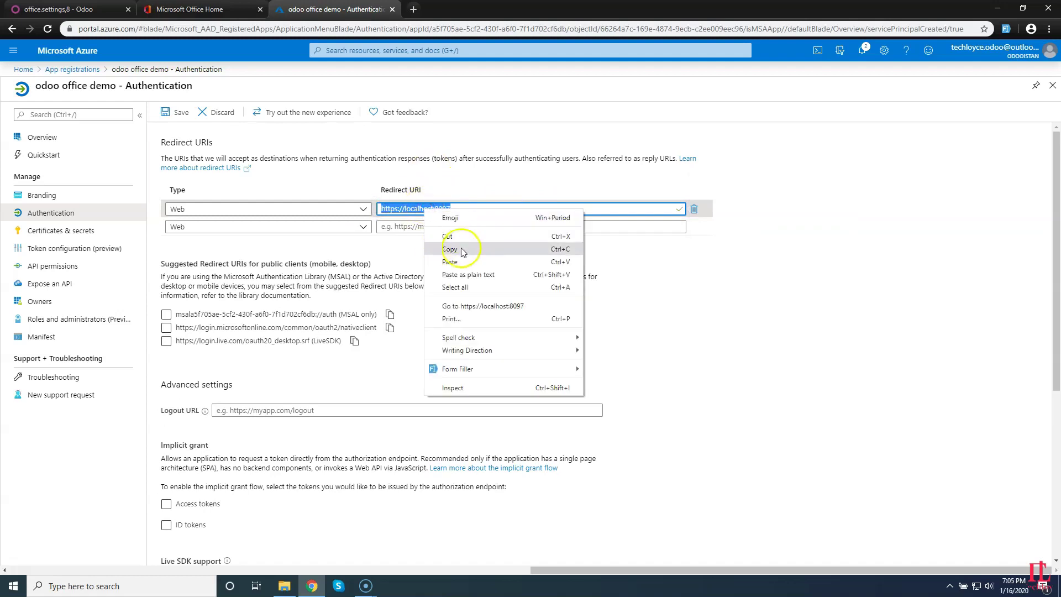
pyautogui.click(459, 256)
pyautogui.scroll(-5, 296, 339)
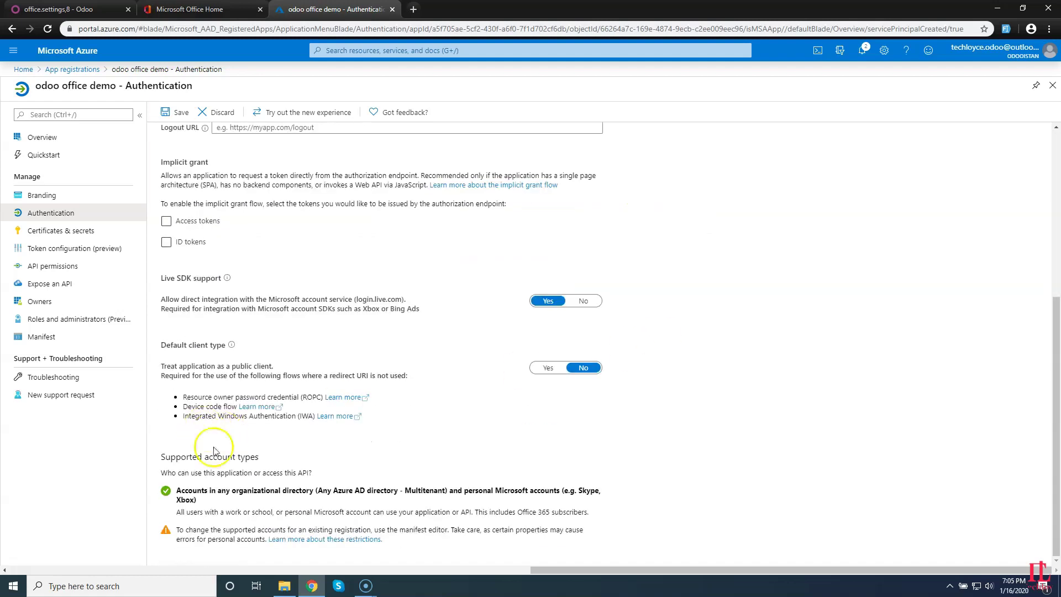
pyautogui.scroll(5, 214, 451)
pyautogui.click(171, 111)
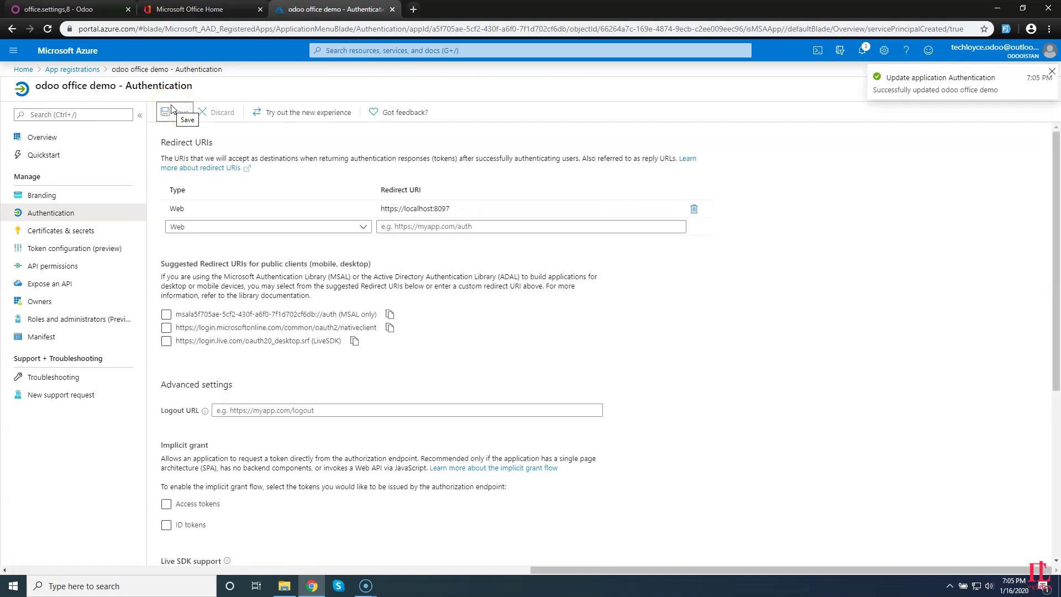
pyautogui.click(43, 11)
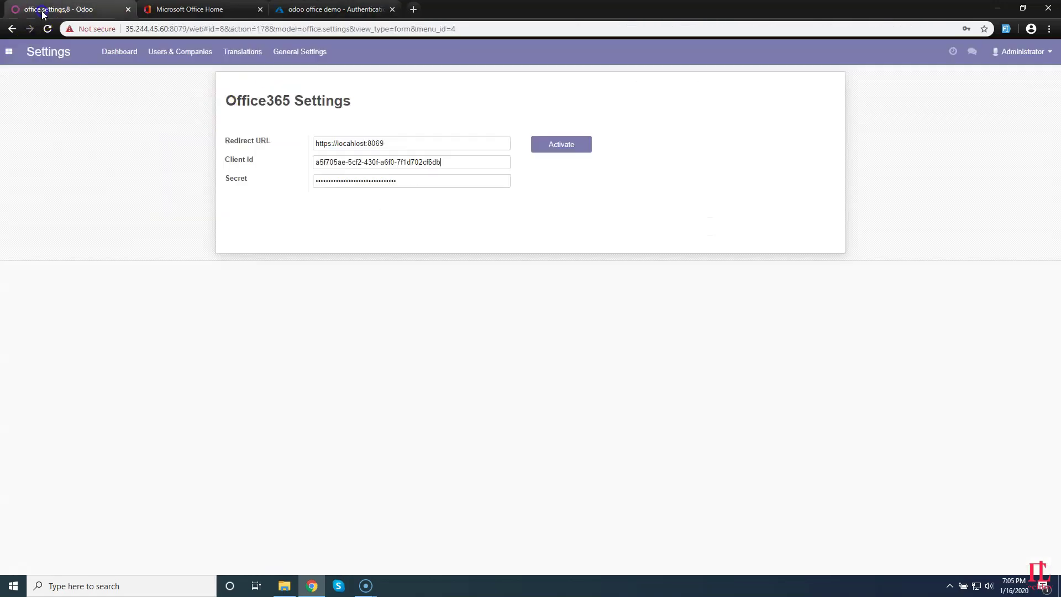
pyautogui.moveTo(390, 143); pyautogui.dragTo(294, 144)
pyautogui.hotkey('ctrl', 'v')
pyautogui.moveTo(387, 143); pyautogui.dragTo(290, 153)
pyautogui.click(315, 9)
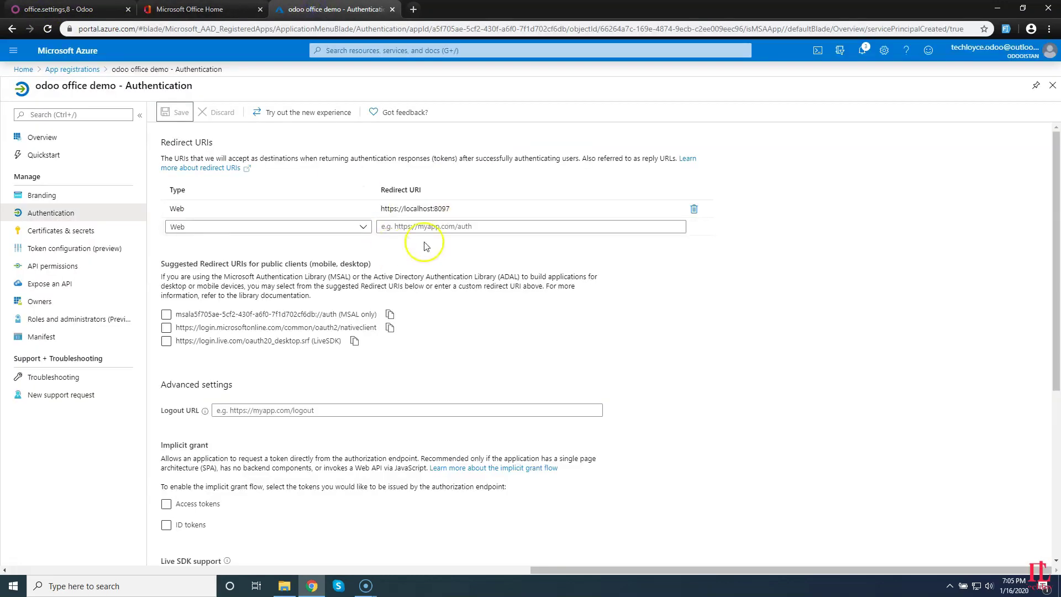
# Create the never-expiring client secret 'demo secret' and copy its value.
pyautogui.click(49, 235)
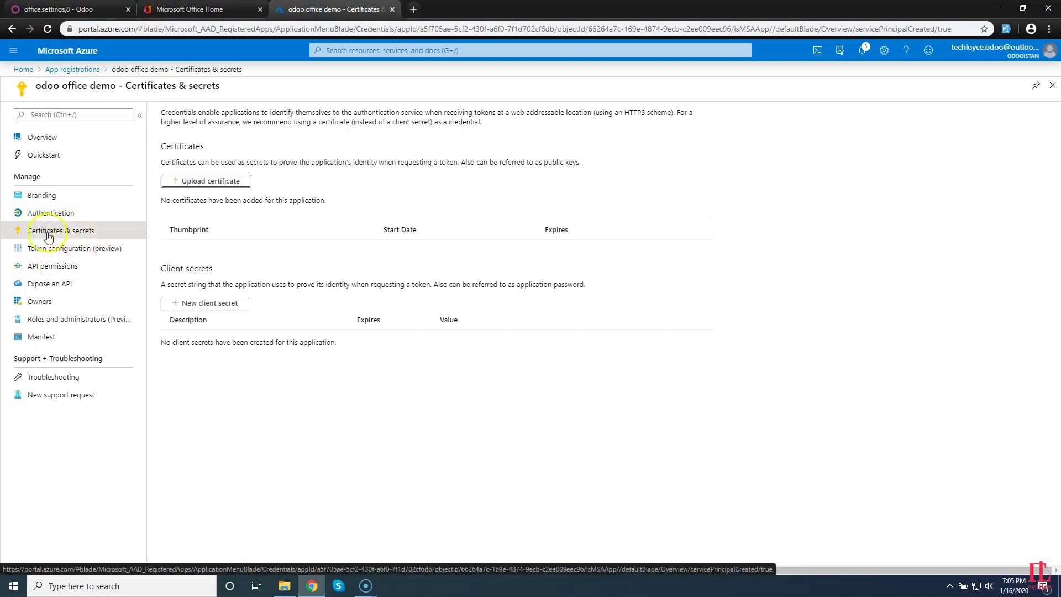
pyautogui.click(205, 303)
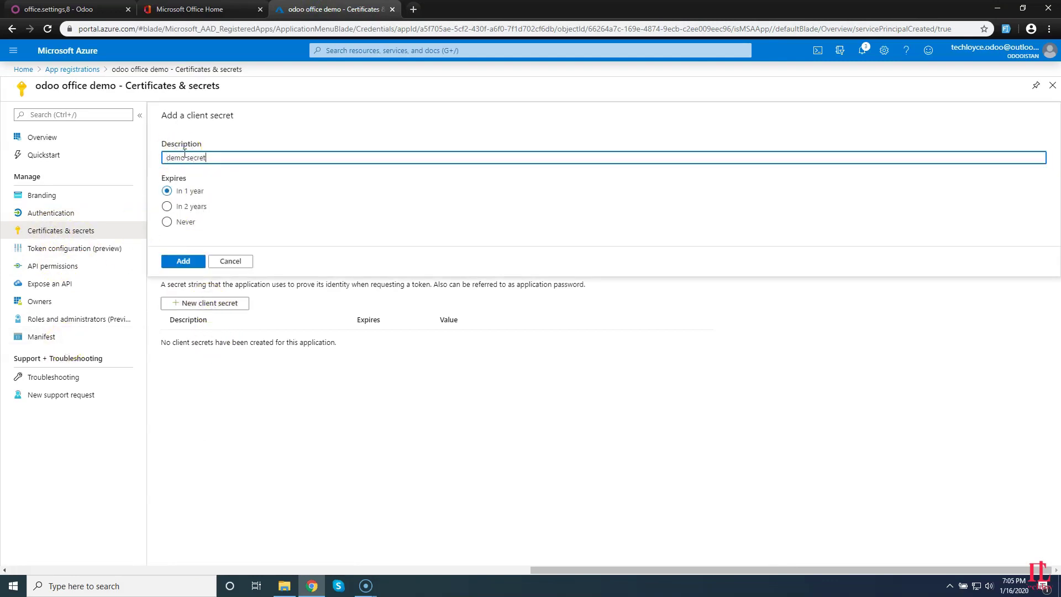
pyautogui.click(167, 221)
pyautogui.click(182, 261)
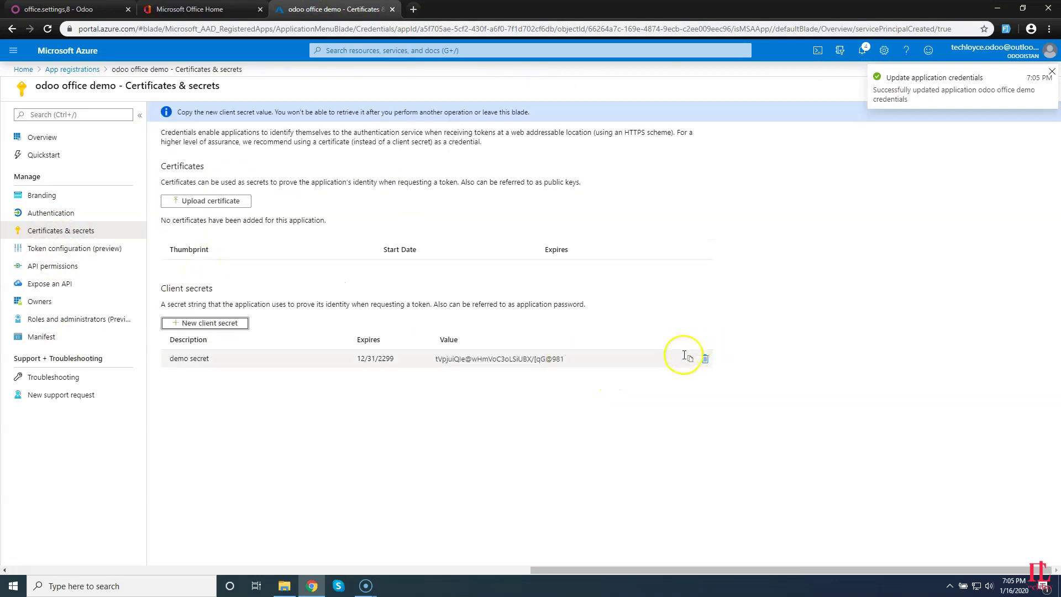
pyautogui.click(691, 360)
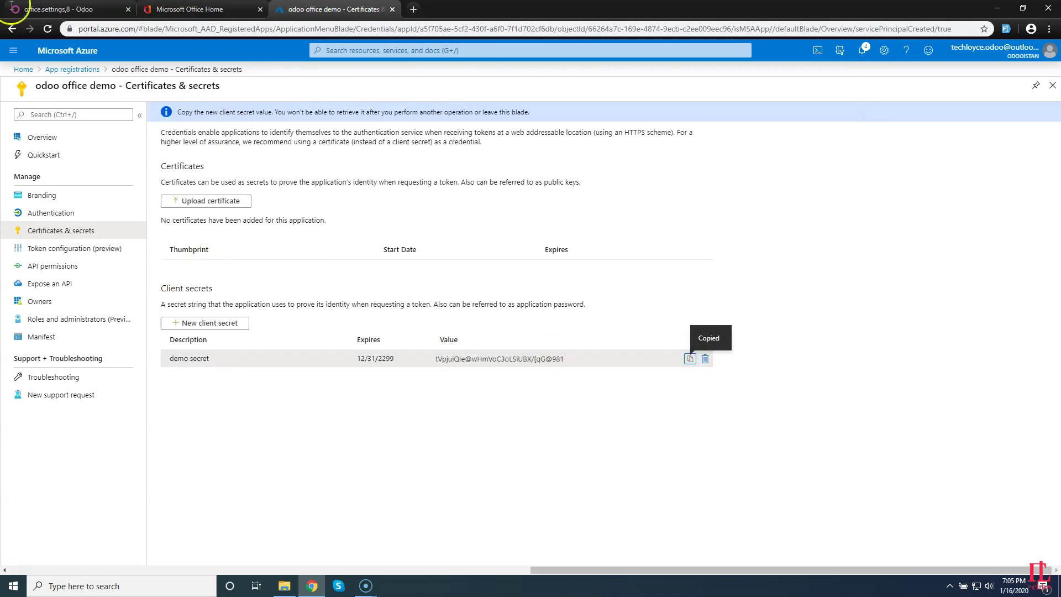
# Paste the client secret into Odoo's Secret field, activate, and open Office365 Settings token page.
pyautogui.click(74, 17)
pyautogui.click(398, 181)
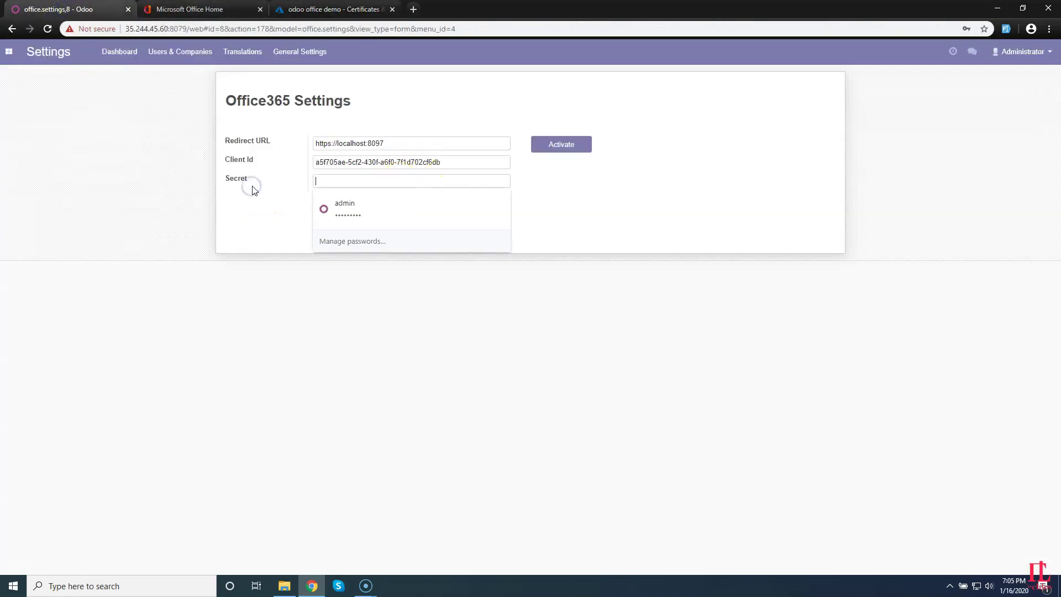
pyautogui.hotkey('ctrl', 'v')
pyautogui.click(560, 147)
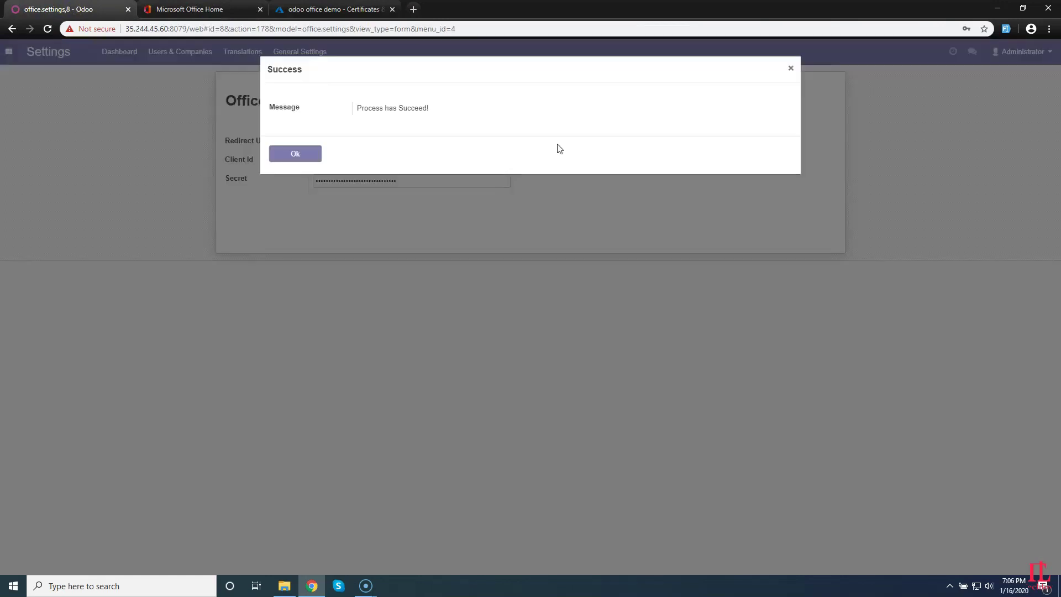
pyautogui.moveTo(451, 110); pyautogui.dragTo(287, 115)
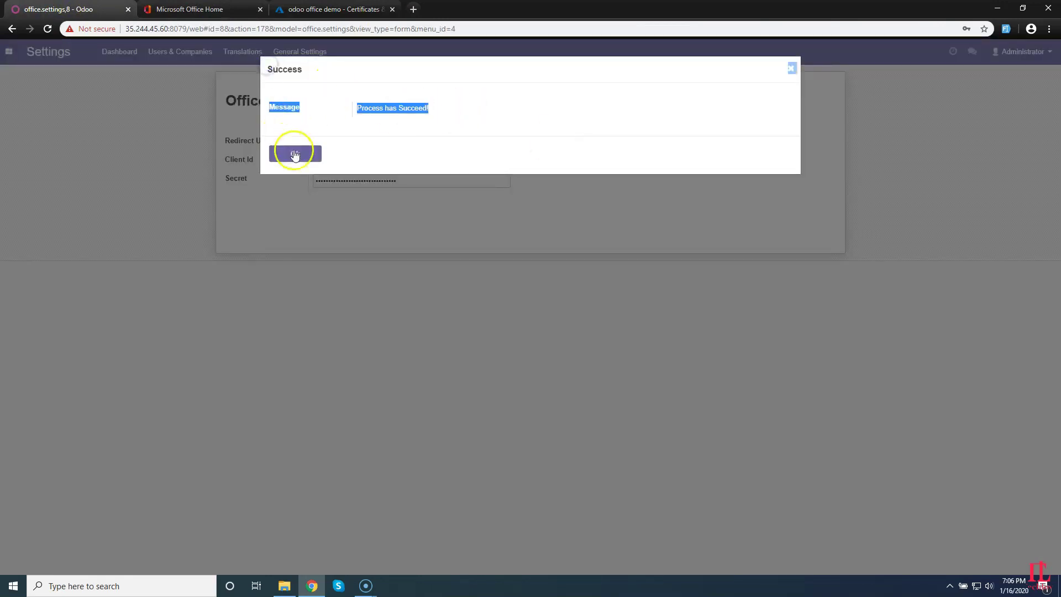
pyautogui.click(295, 154)
pyautogui.click(8, 53)
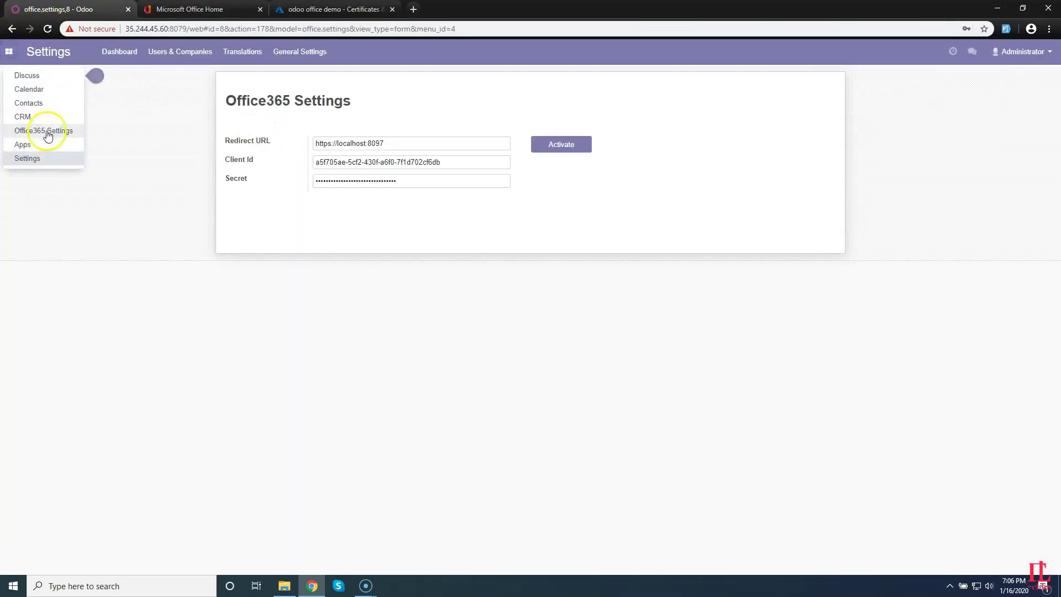
pyautogui.click(48, 129)
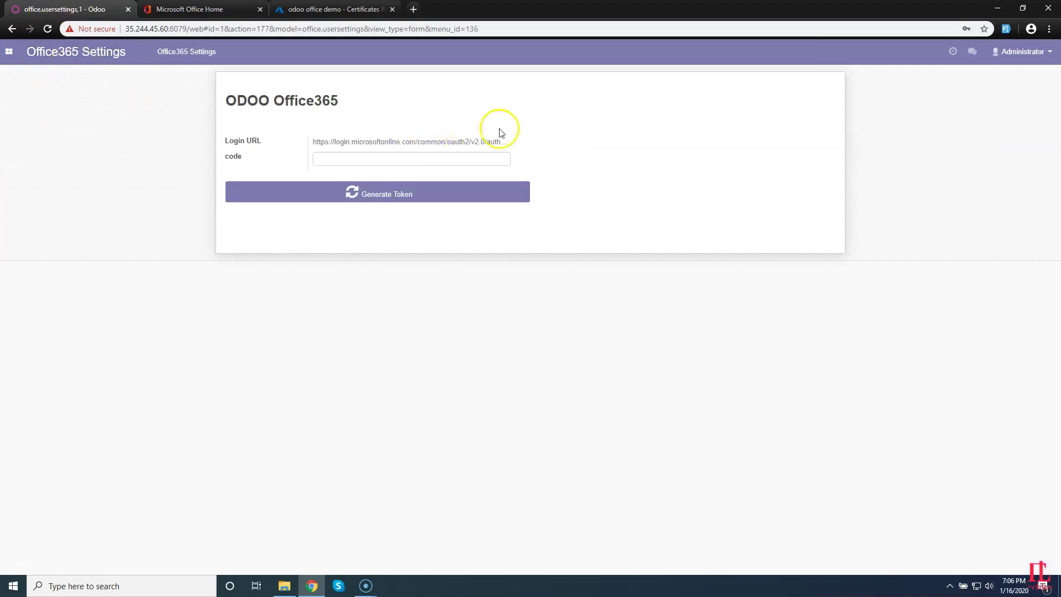
# Follow the Odoo login URL to Microsoft sign-in and check which account is signed in.
pyautogui.moveTo(501, 133); pyautogui.dragTo(279, 165)
pyautogui.click(330, 159)
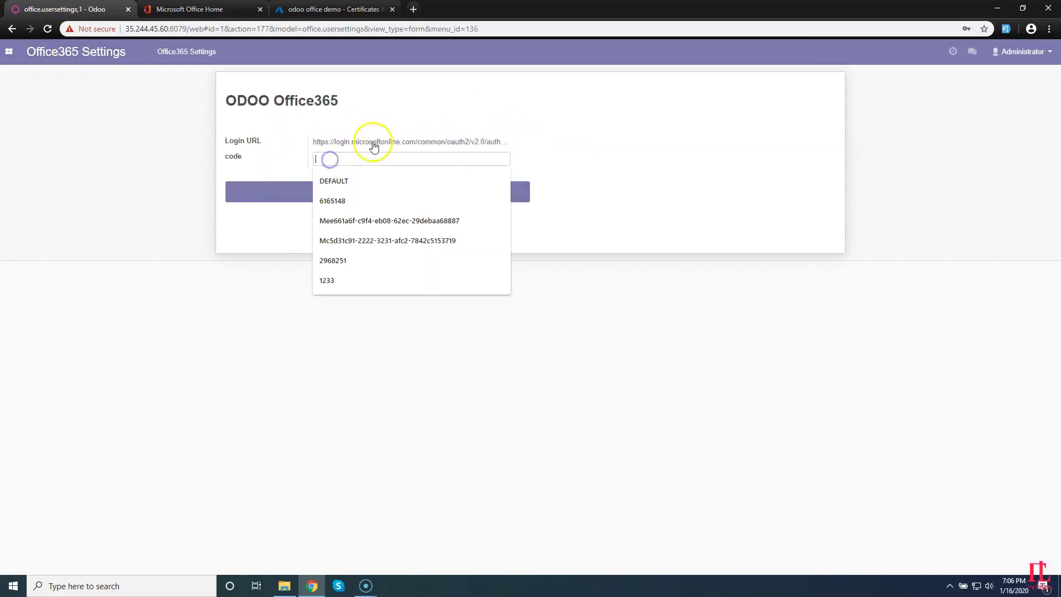
pyautogui.click(374, 143)
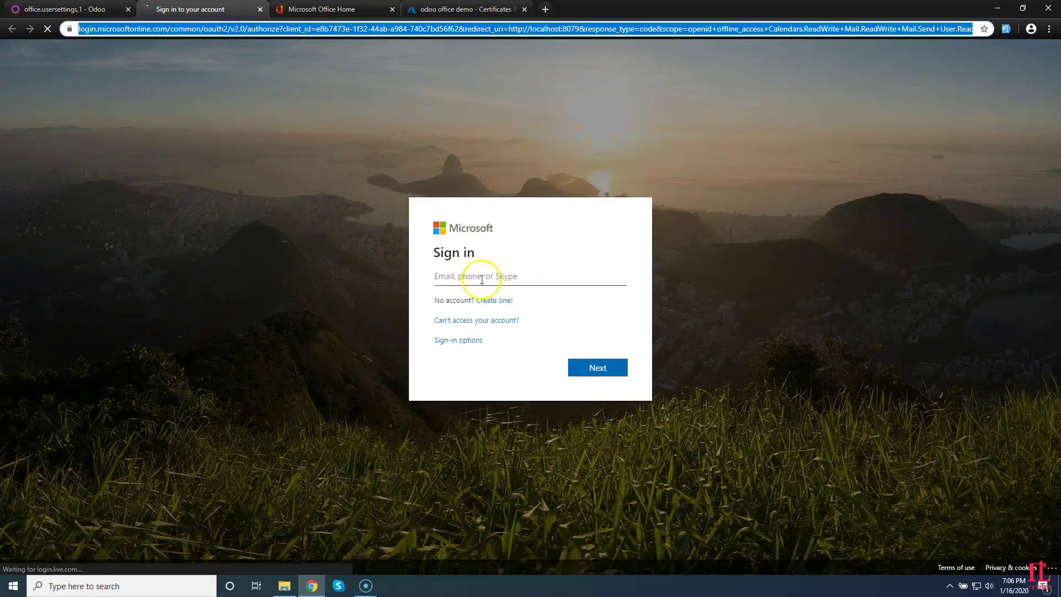
pyautogui.click(484, 275)
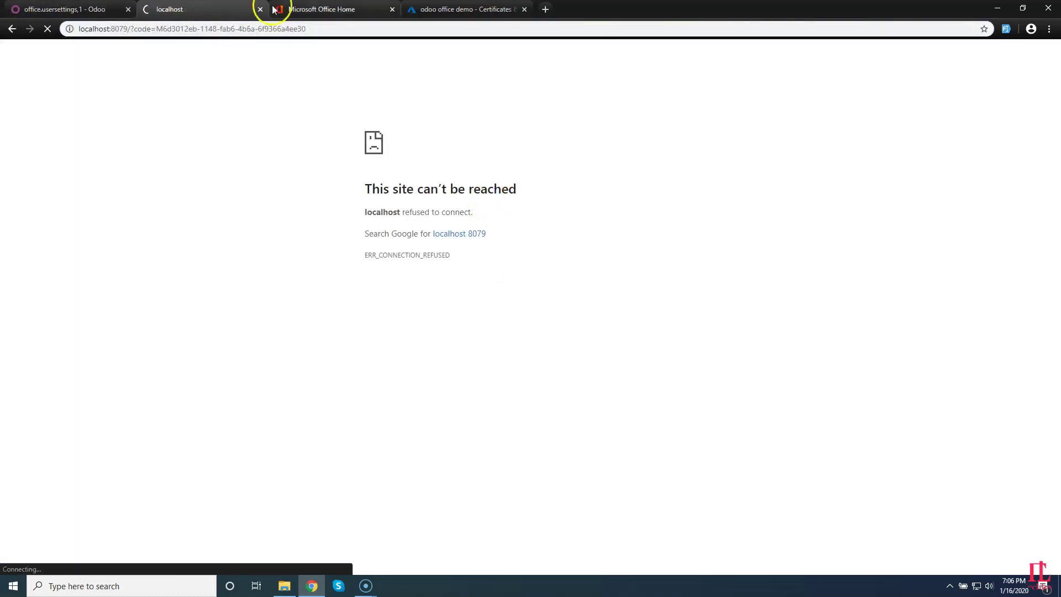
pyautogui.click(332, 10)
pyautogui.click(1047, 54)
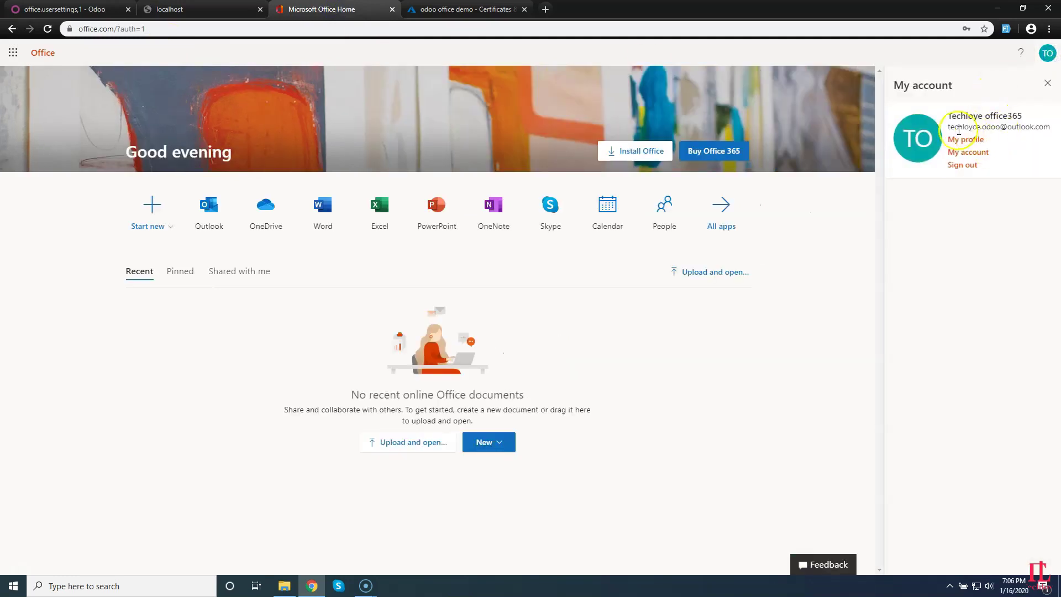
pyautogui.moveTo(948, 126); pyautogui.dragTo(1044, 127)
# Copy the authorization code from the localhost redirect address into Odoo's code field.
pyautogui.click(160, 10)
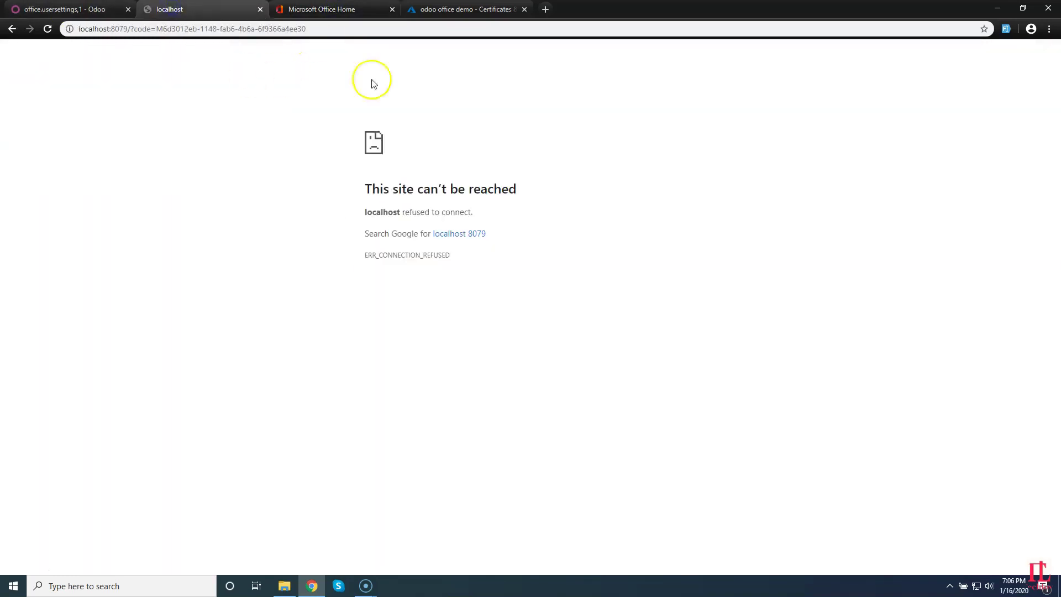
pyautogui.click(149, 28)
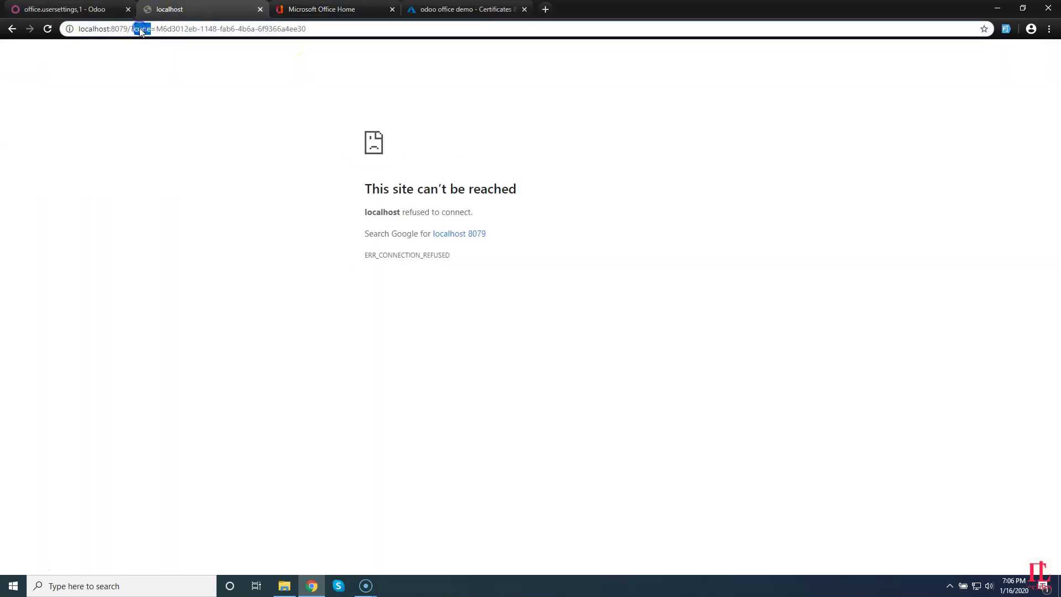
pyautogui.click(64, 9)
pyautogui.click(163, 10)
pyautogui.moveTo(156, 29); pyautogui.dragTo(266, 30)
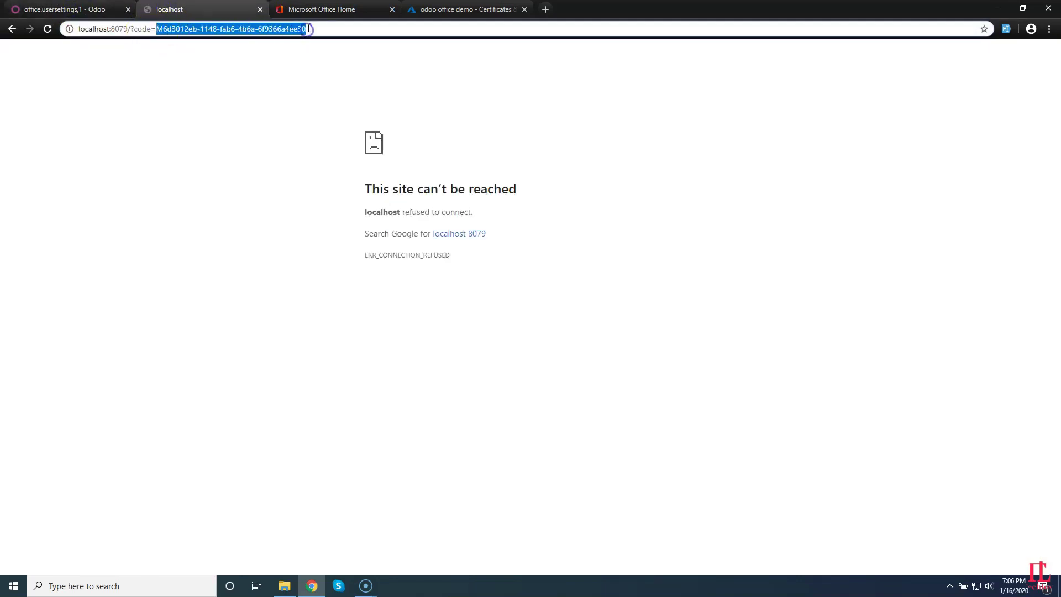
pyautogui.click(83, 10)
pyautogui.click(328, 159)
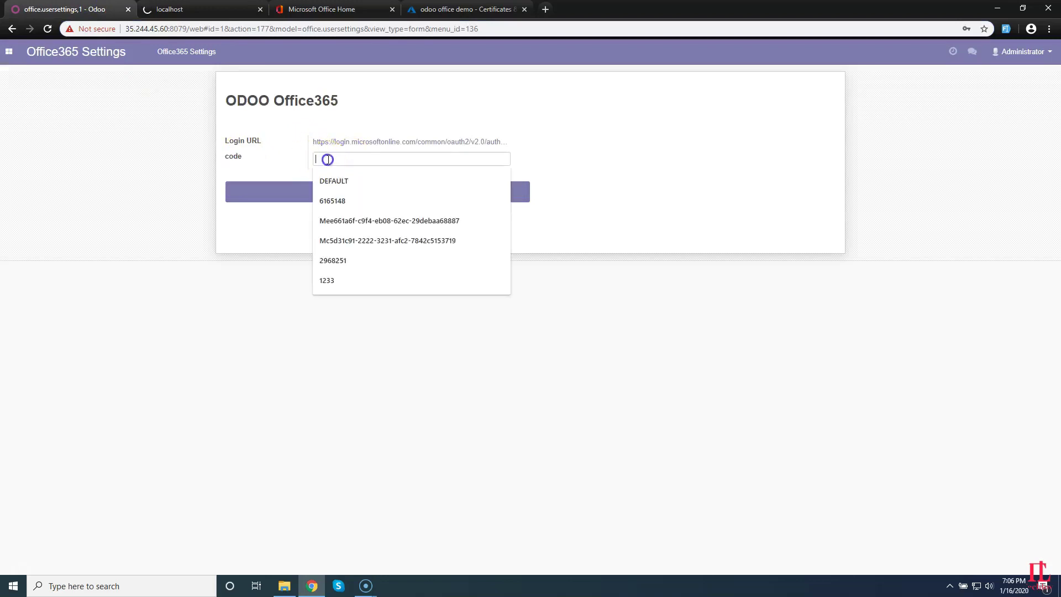
pyautogui.hotkey('ctrl', 'v')
# Generate the Office365 access token and acknowledge the success message.
pyautogui.click(166, 9)
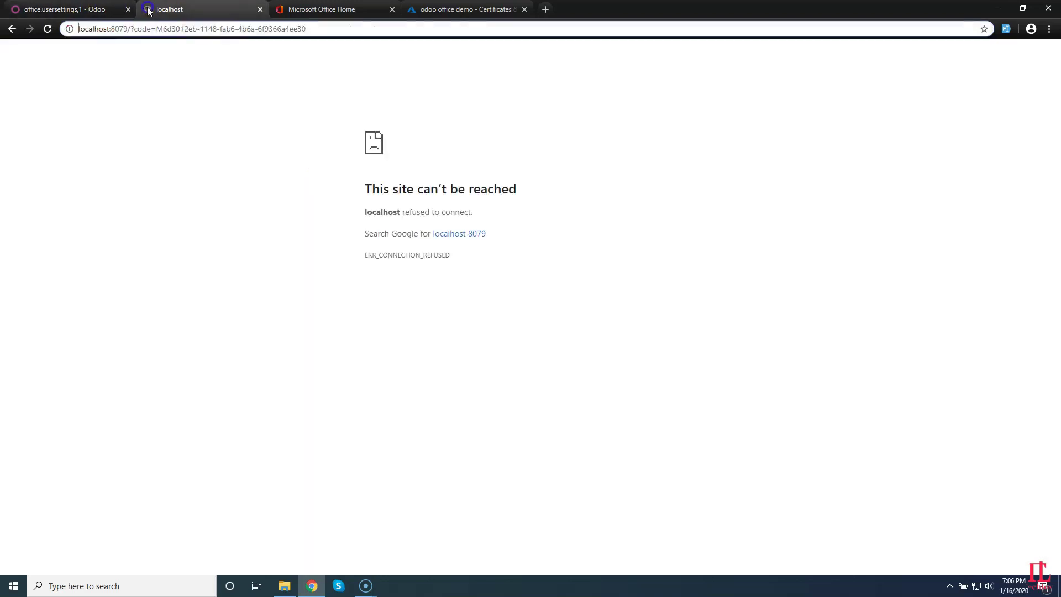
pyautogui.click(78, 8)
pyautogui.click(379, 196)
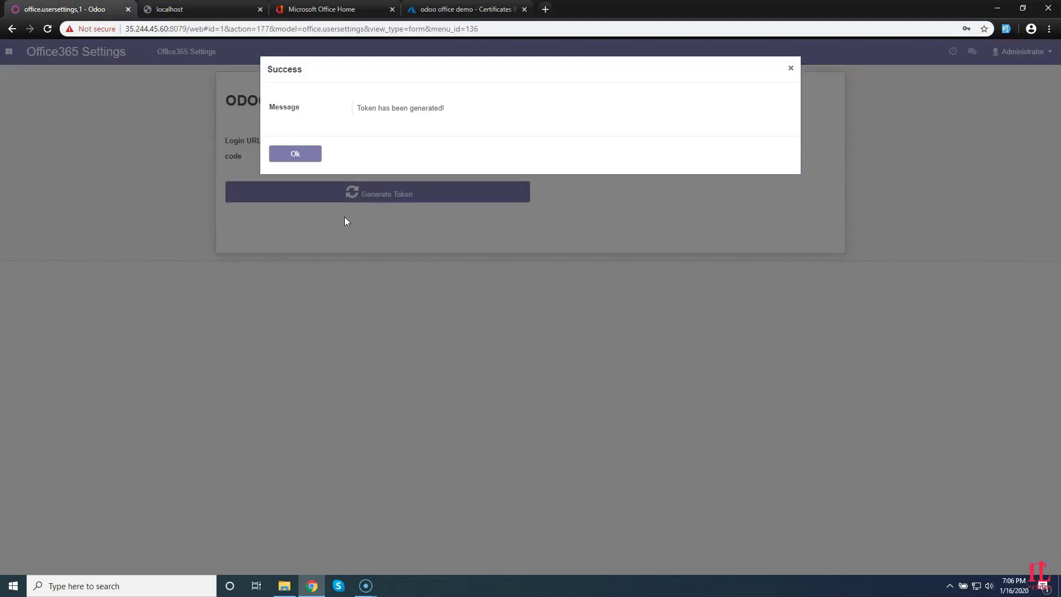
pyautogui.moveTo(434, 96); pyautogui.dragTo(339, 109)
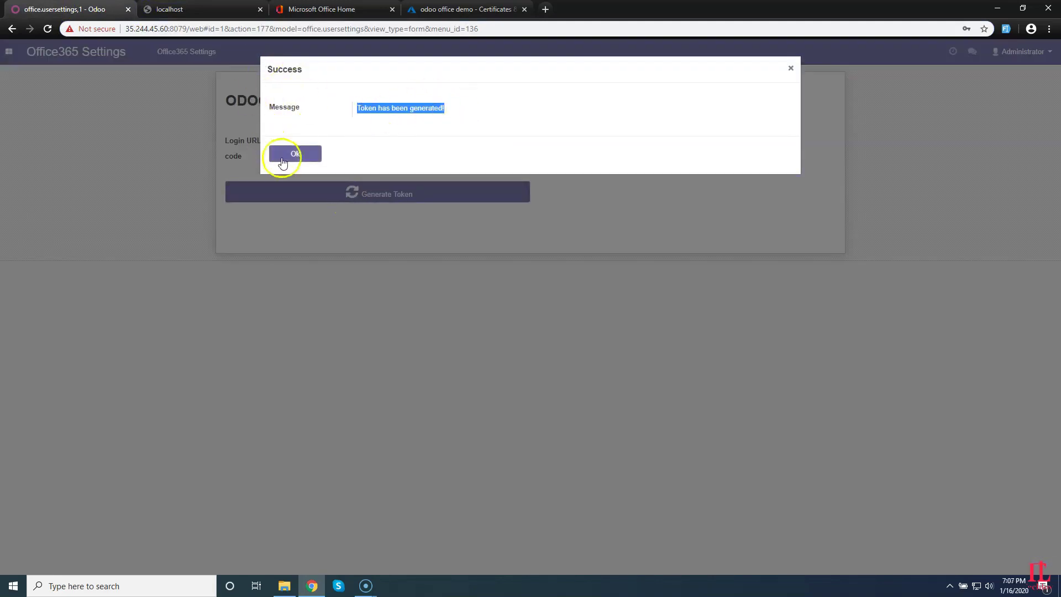
pyautogui.click(280, 157)
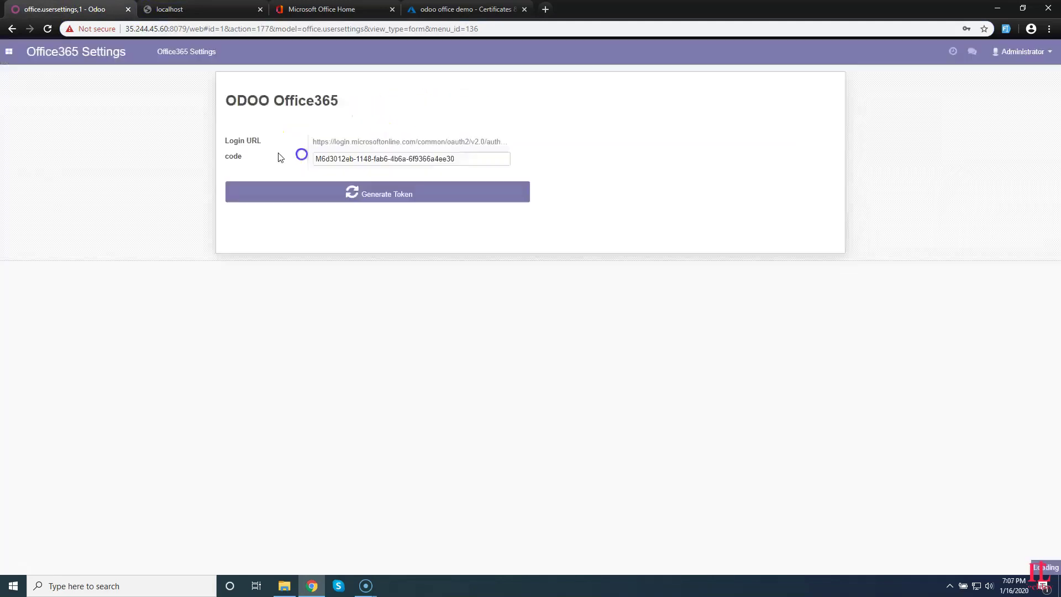
# Open the Administrator user's Office365 tab and copy the linked email to compare with Office Home.
pyautogui.click(9, 51)
pyautogui.click(28, 157)
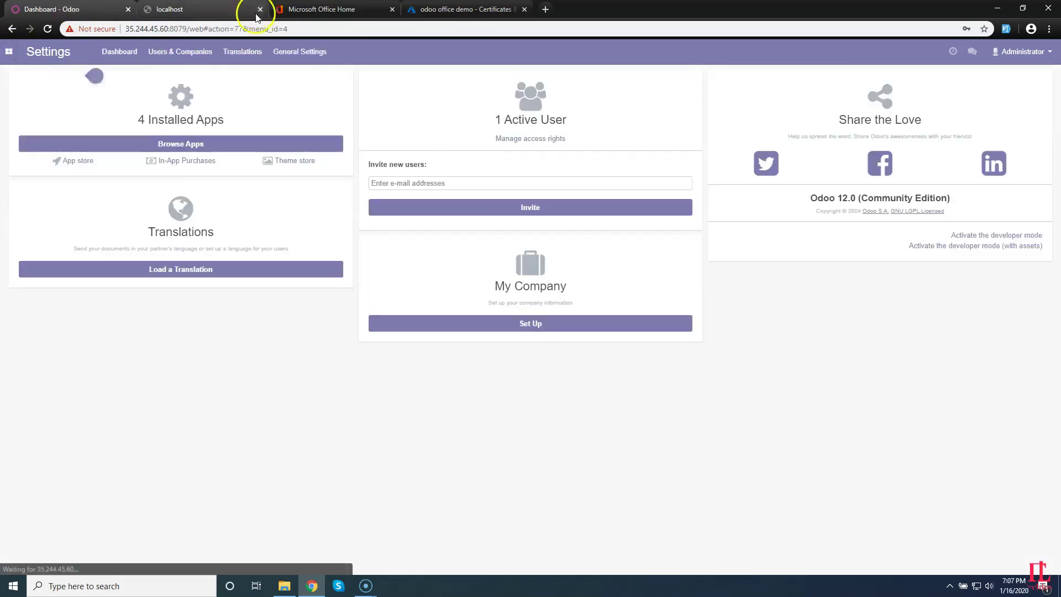
pyautogui.click(178, 51)
pyautogui.click(163, 77)
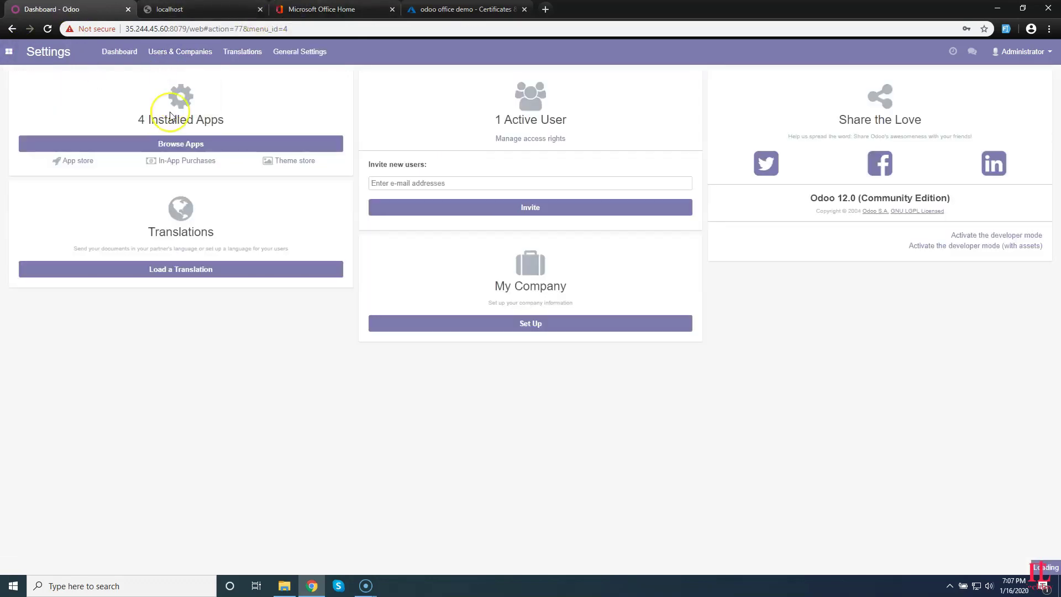
pyautogui.click(115, 131)
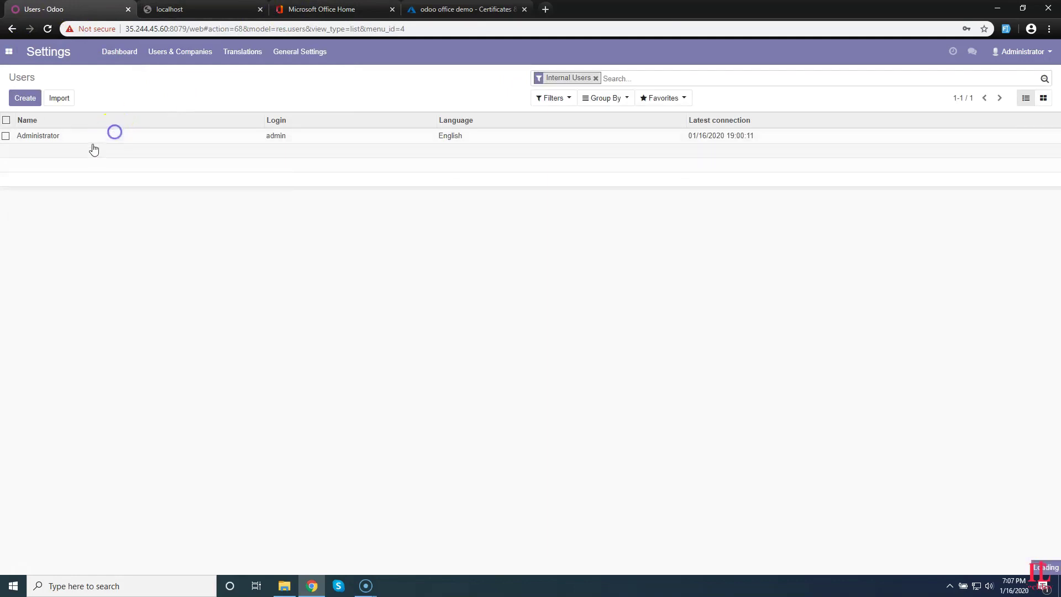
pyautogui.click(409, 217)
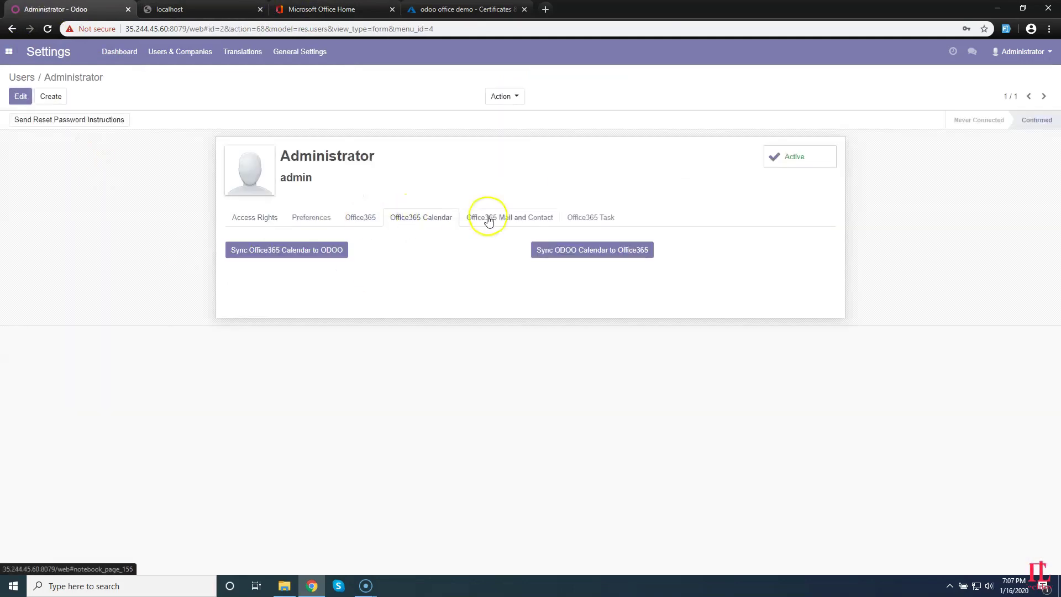
pyautogui.click(366, 215)
pyautogui.moveTo(408, 263); pyautogui.dragTo(301, 263)
pyautogui.click(323, 9)
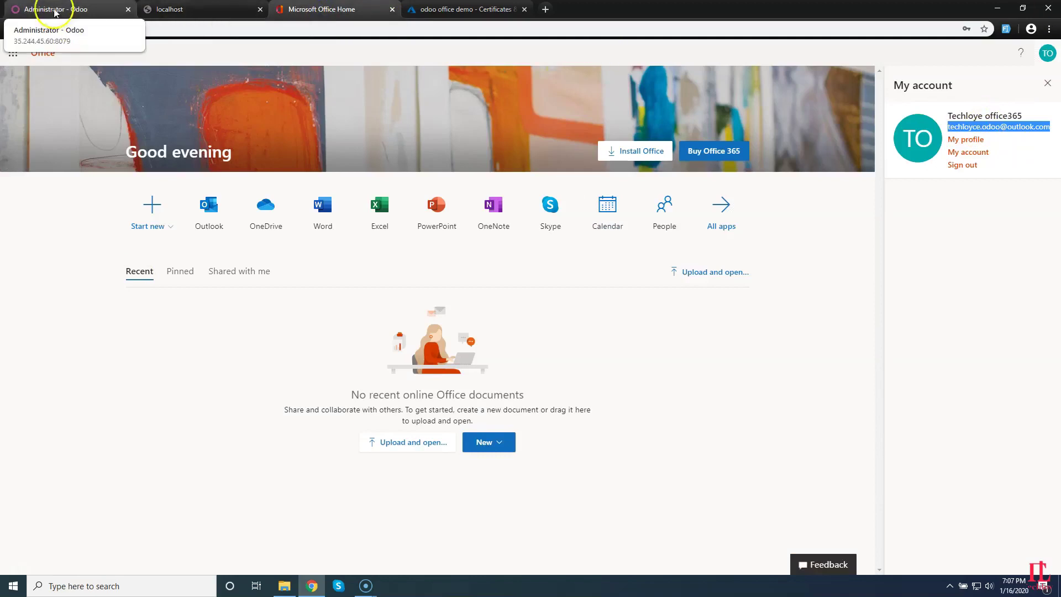
# Open the Outlook calendar in a new tab from Microsoft Office Home.
pyautogui.click(59, 9)
pyautogui.click(420, 9)
pyautogui.click(369, 9)
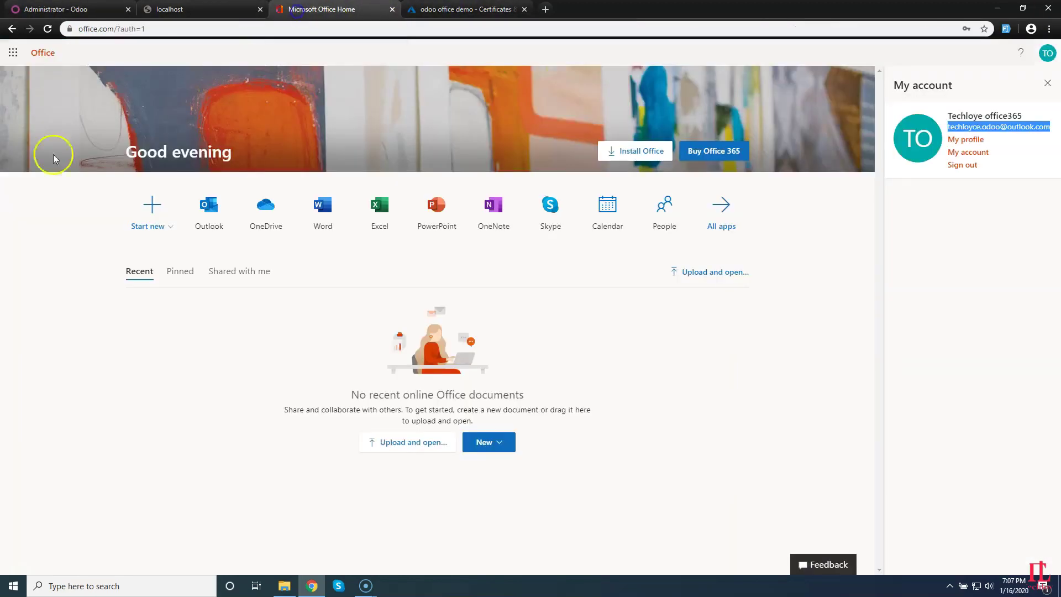
pyautogui.click(608, 212)
# Review the Administrator's Office365 Calendar, Mail and Contact, and Task sync tabs.
pyautogui.click(53, 9)
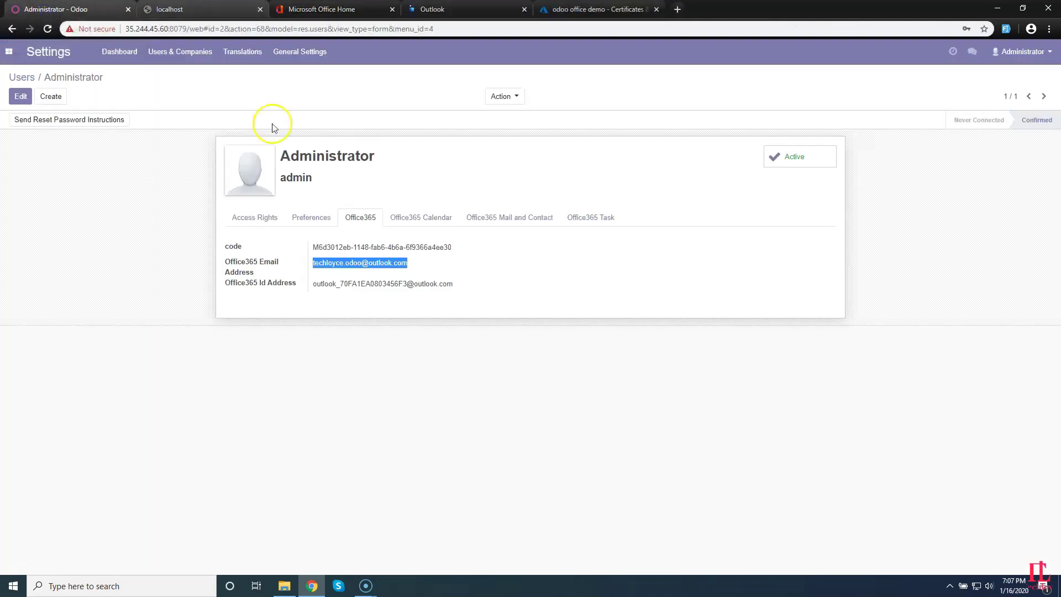
pyautogui.click(425, 216)
pyautogui.click(484, 217)
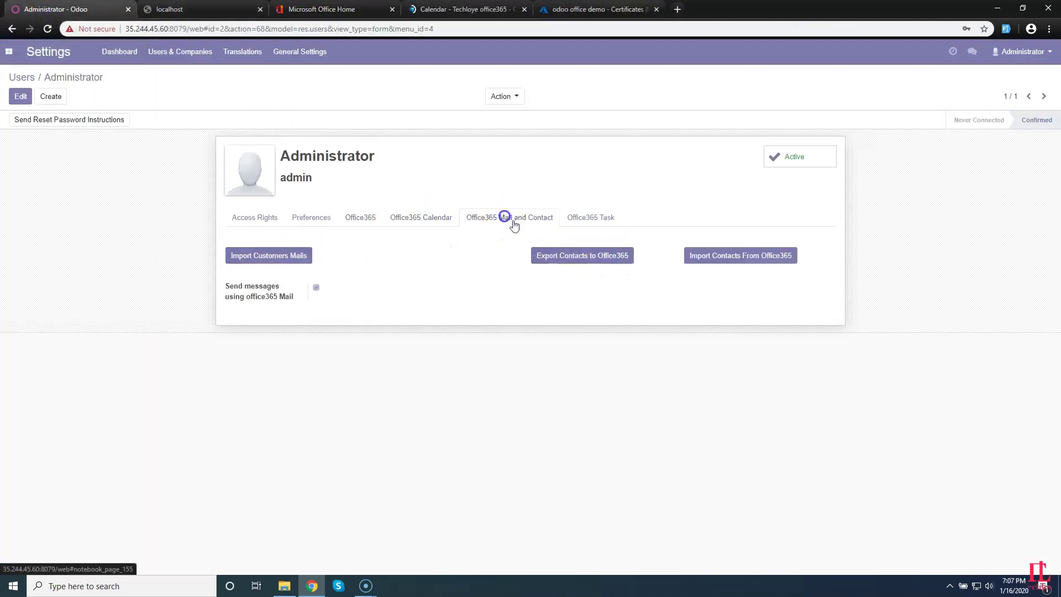
pyautogui.click(587, 221)
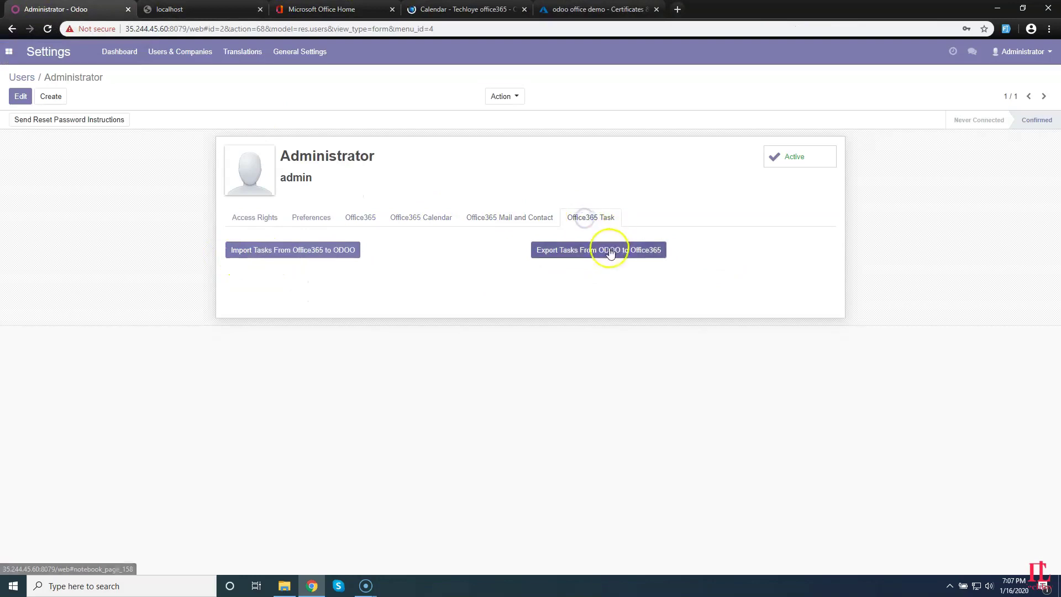
pyautogui.click(409, 216)
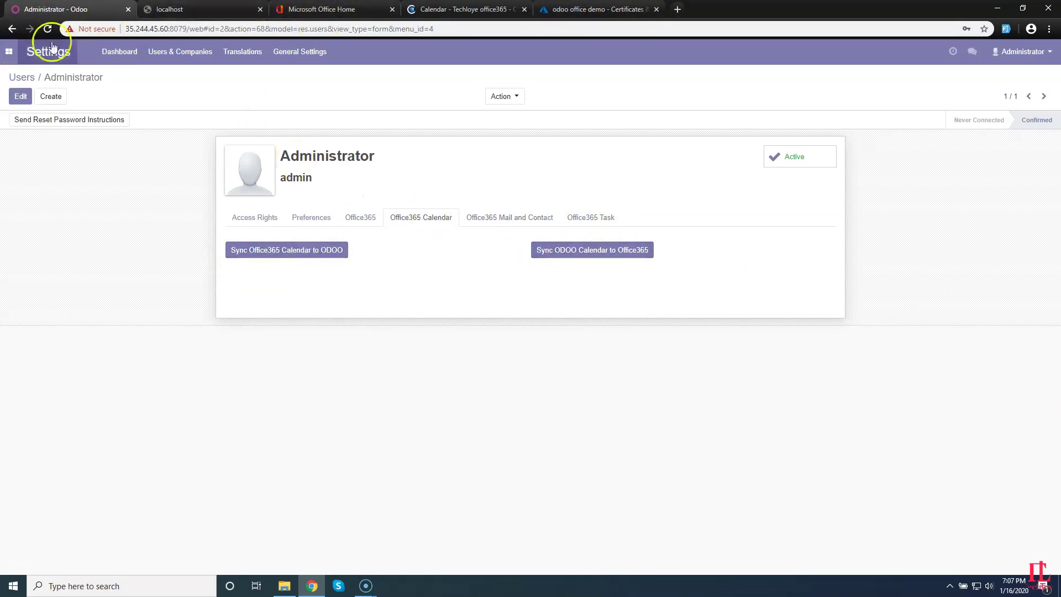
# Open Odoo's home in a second browser tab.
pyautogui.rightClick(9, 50)
pyautogui.click(39, 55)
pyautogui.click(177, 15)
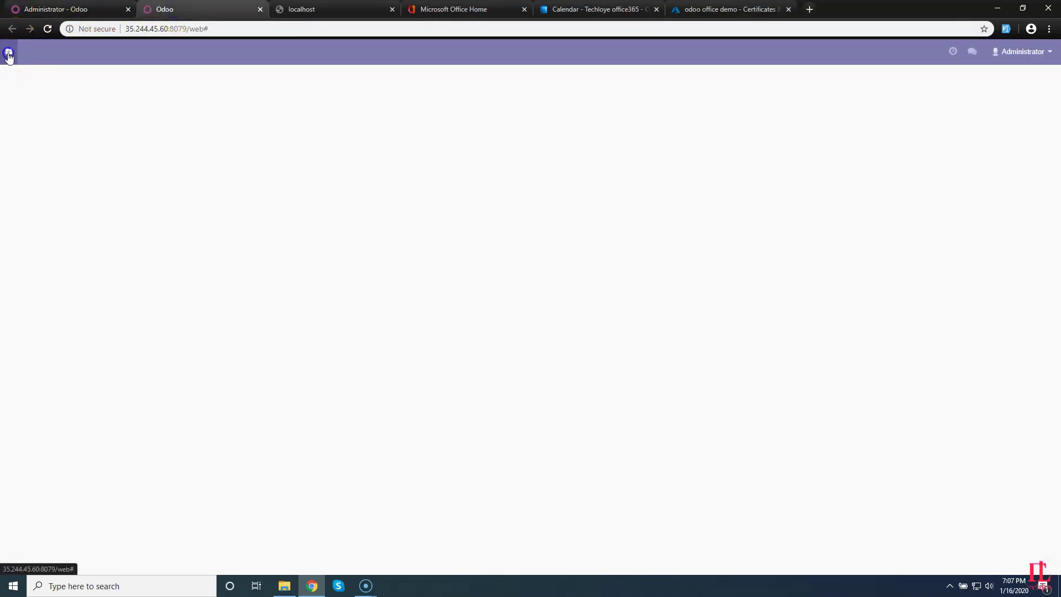
# Open Odoo Calendar in month view for January 2020.
pyautogui.click(9, 51)
pyautogui.click(28, 90)
pyautogui.click(580, 8)
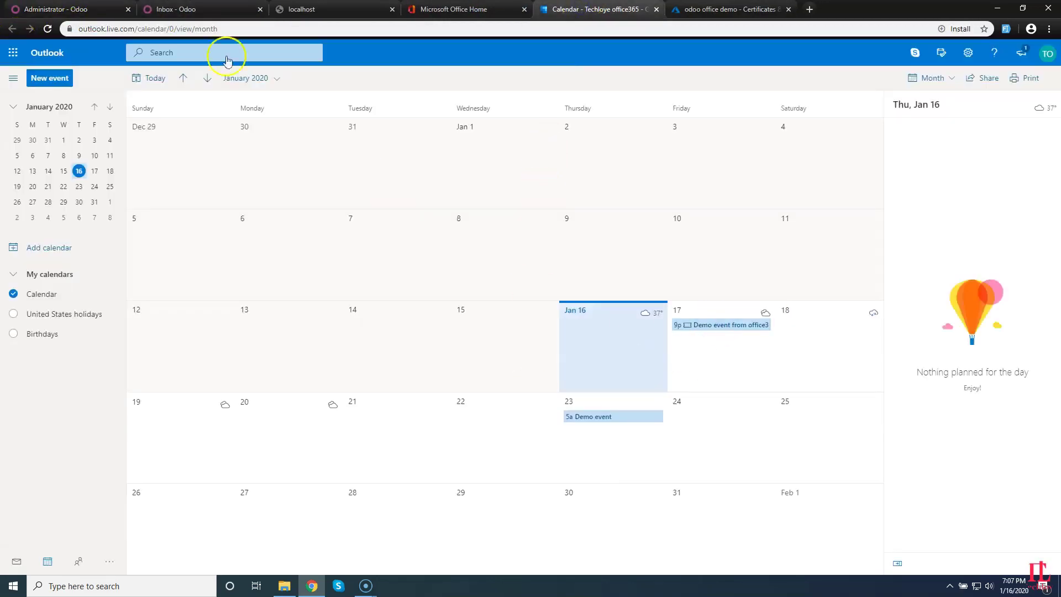
pyautogui.click(160, 9)
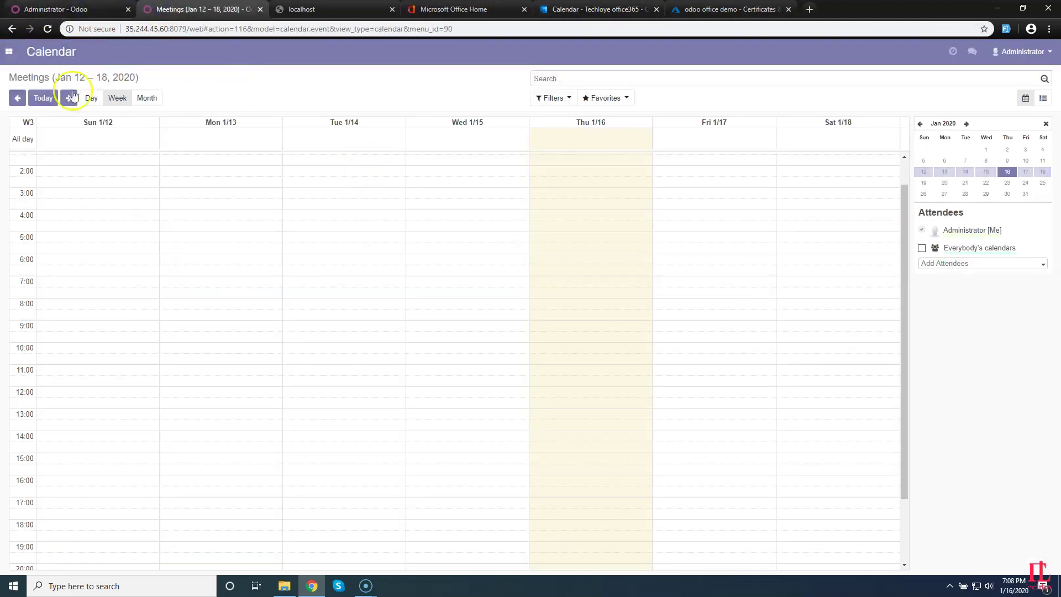
pyautogui.click(153, 99)
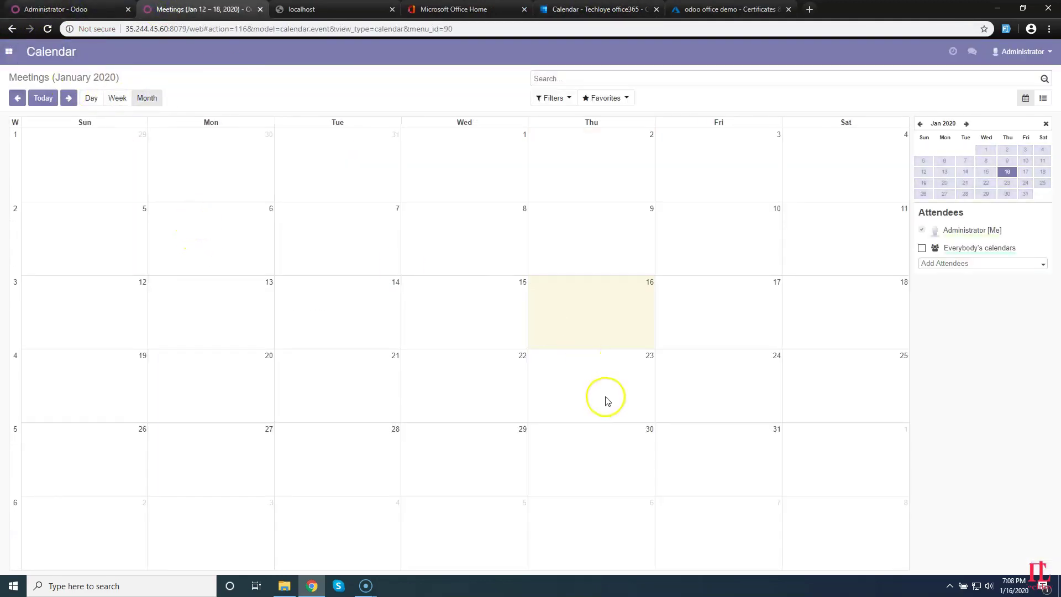
# Save meeting 'Demo event from odoo calendar' on 01/29/2020 05:00, duration 05:00, location UK.
pyautogui.click(479, 445)
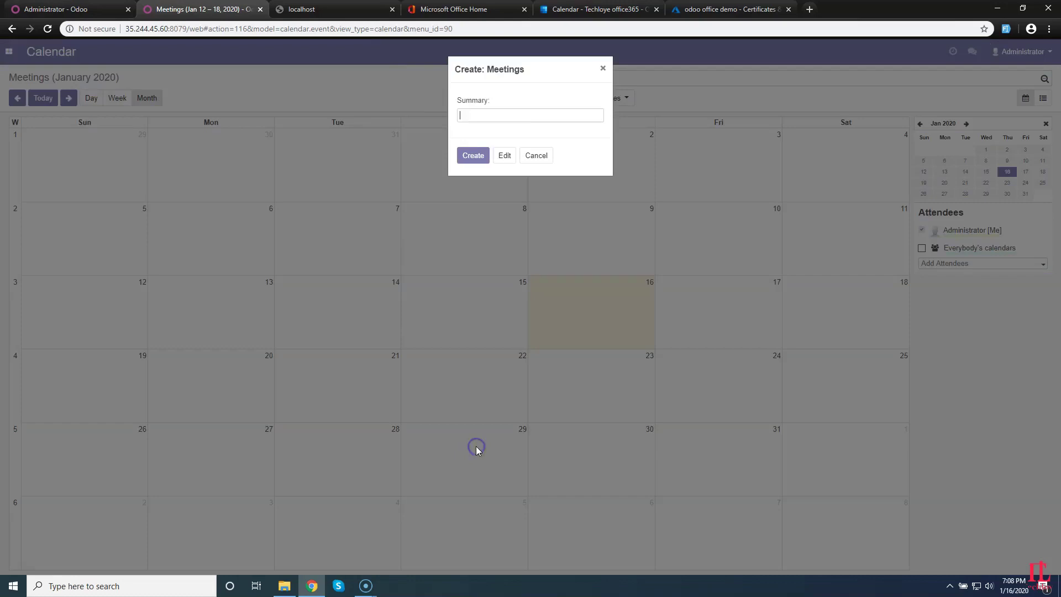
pyautogui.click(484, 158)
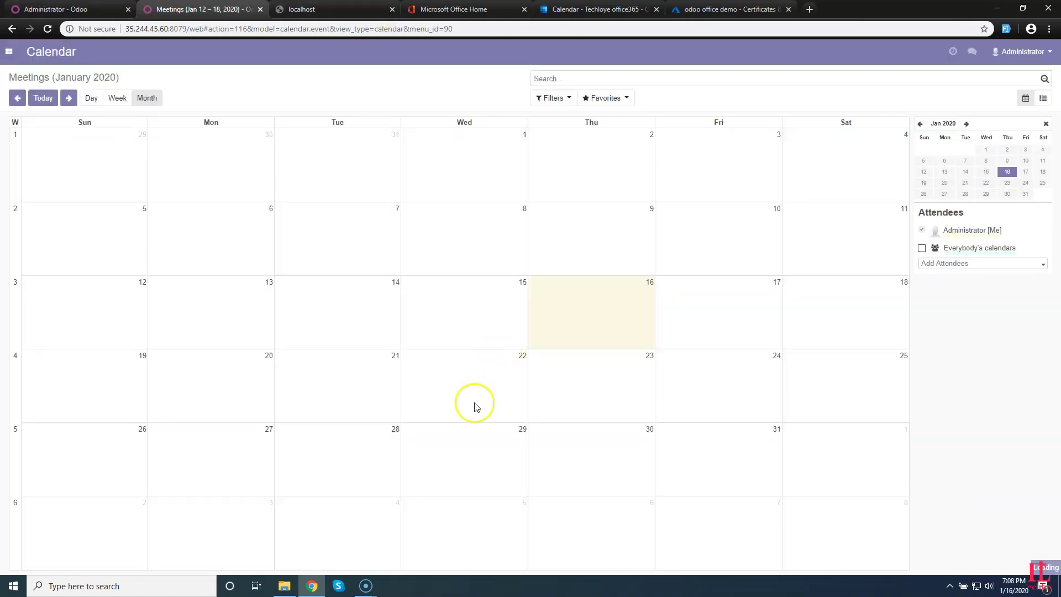
pyautogui.click(480, 451)
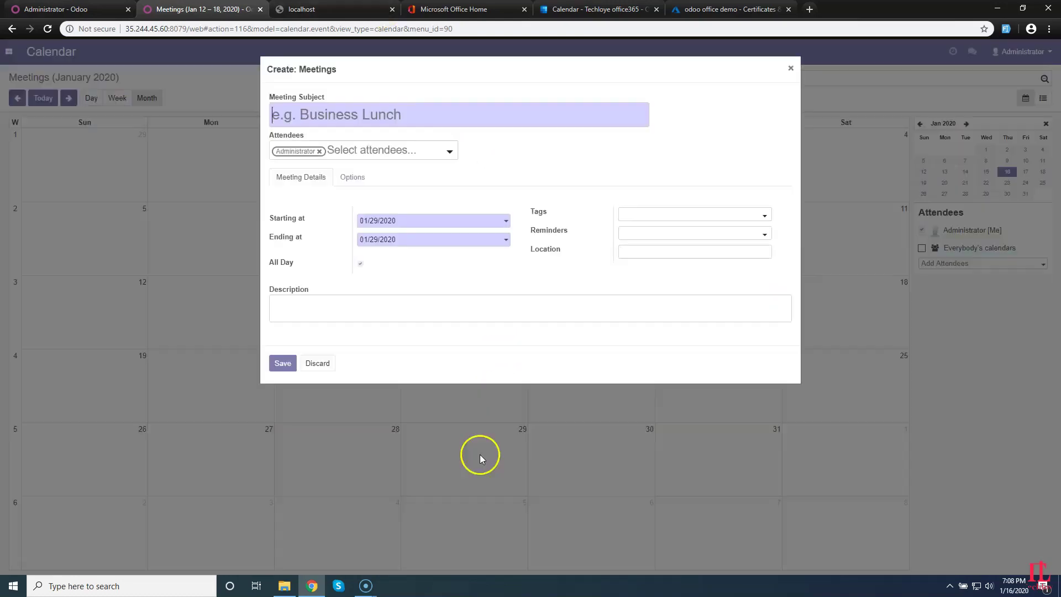
pyautogui.click(396, 115)
pyautogui.write('test d')
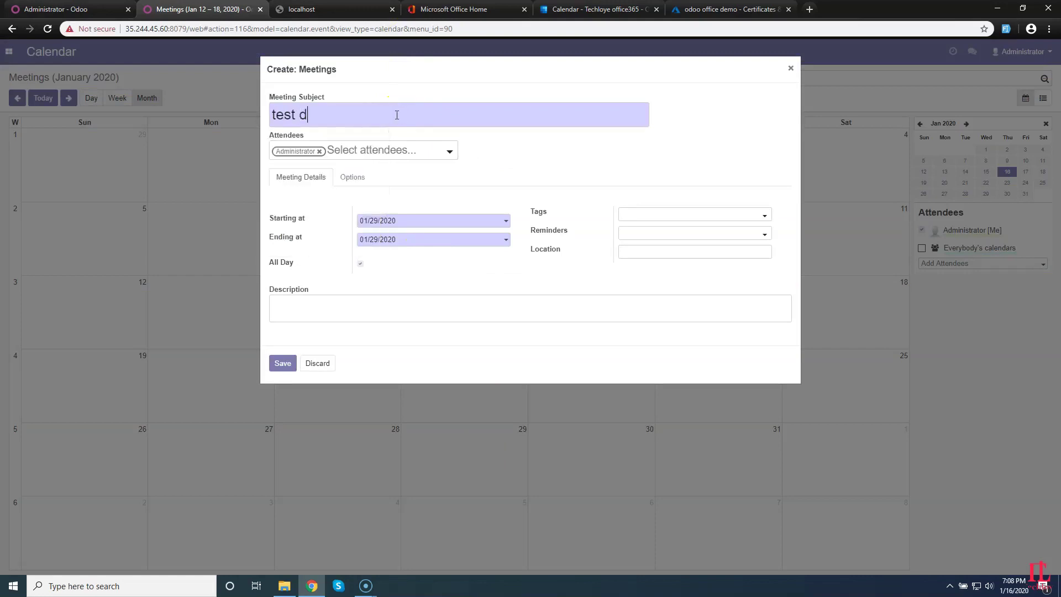
pyautogui.press('BackSpace')
pyautogui.press('BackSpace')
pyautogui.press('BackSpace')
pyautogui.press('BackSpace')
pyautogui.press('BackSpace')
pyautogui.press('BackSpace')
pyautogui.write('Demo even')
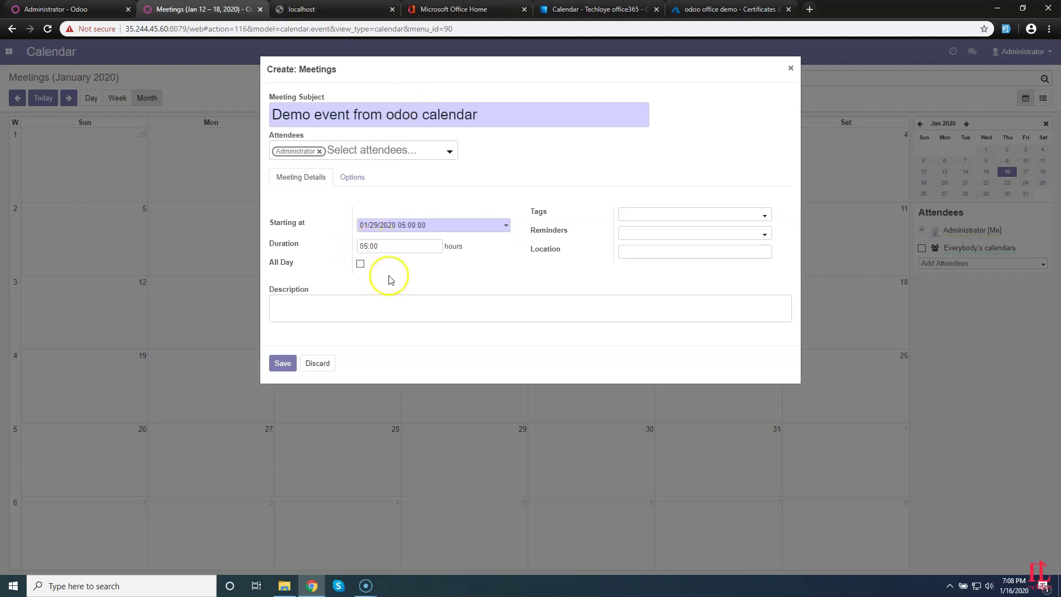
pyautogui.click(417, 150)
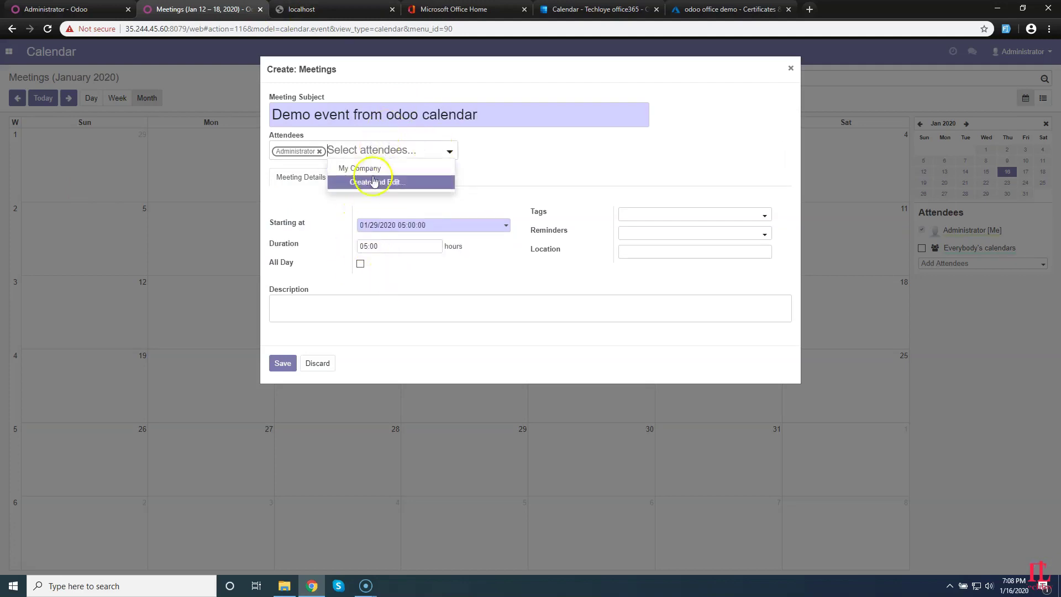
pyautogui.click(548, 155)
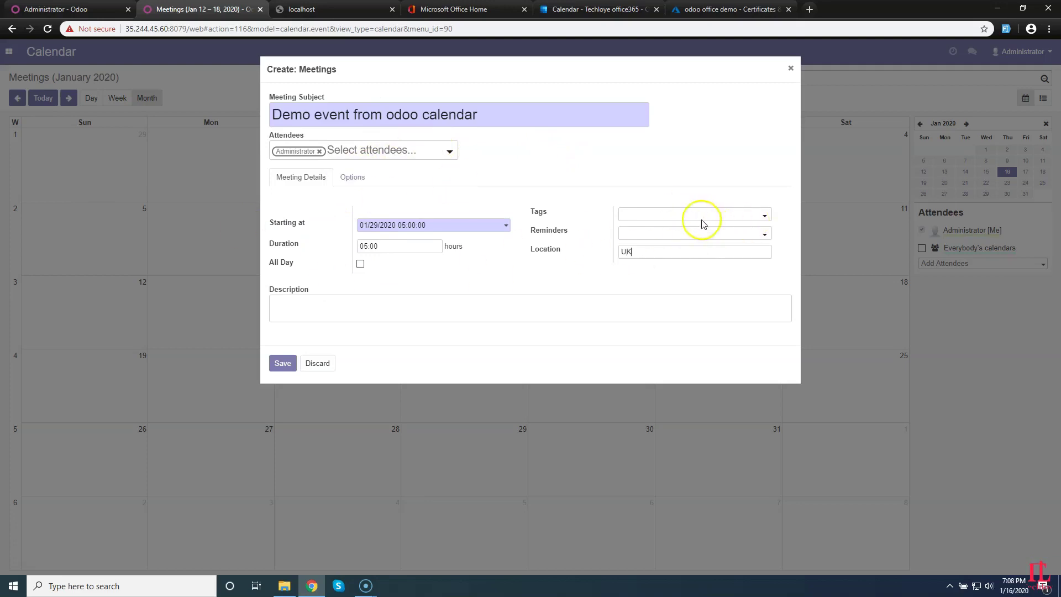
pyautogui.click(283, 364)
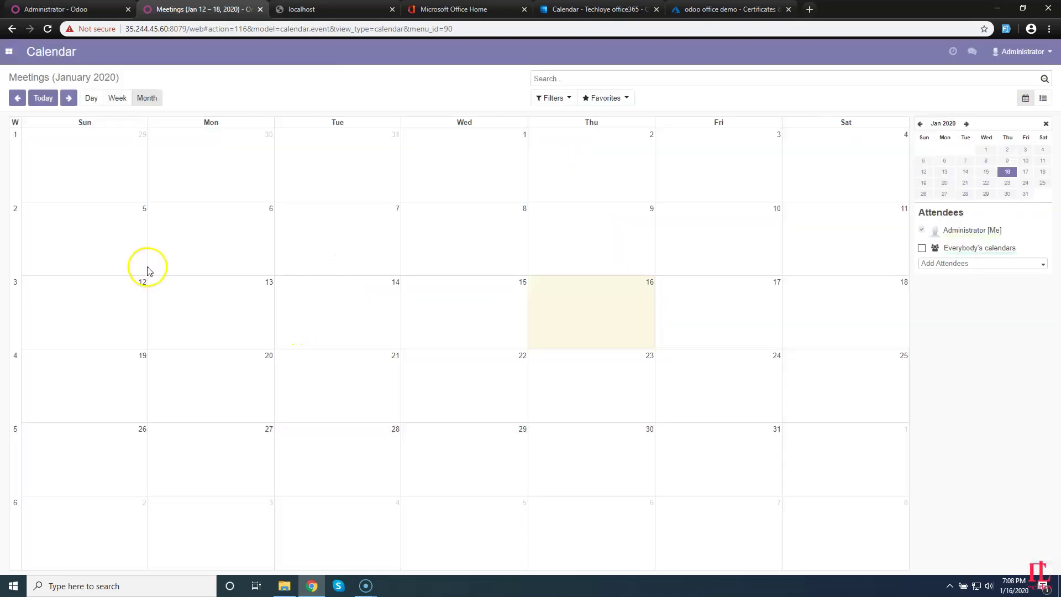
pyautogui.click(78, 10)
# Sync the Odoo calendar to Office365 and verify the Jan 29, 5:00 AM UK event in Outlook.
pyautogui.click(578, 255)
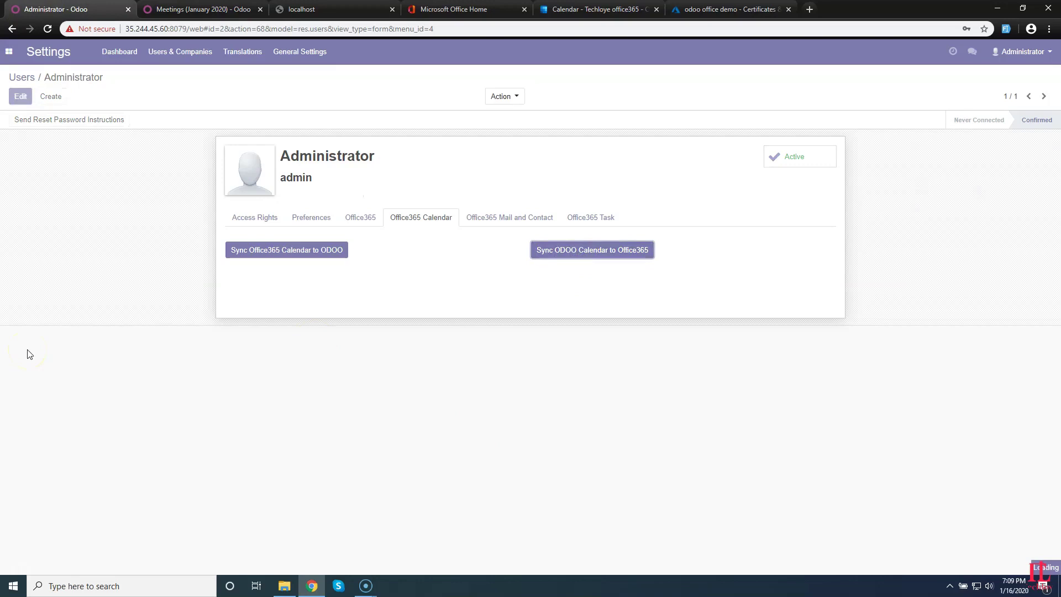
pyautogui.click(571, 14)
pyautogui.click(488, 507)
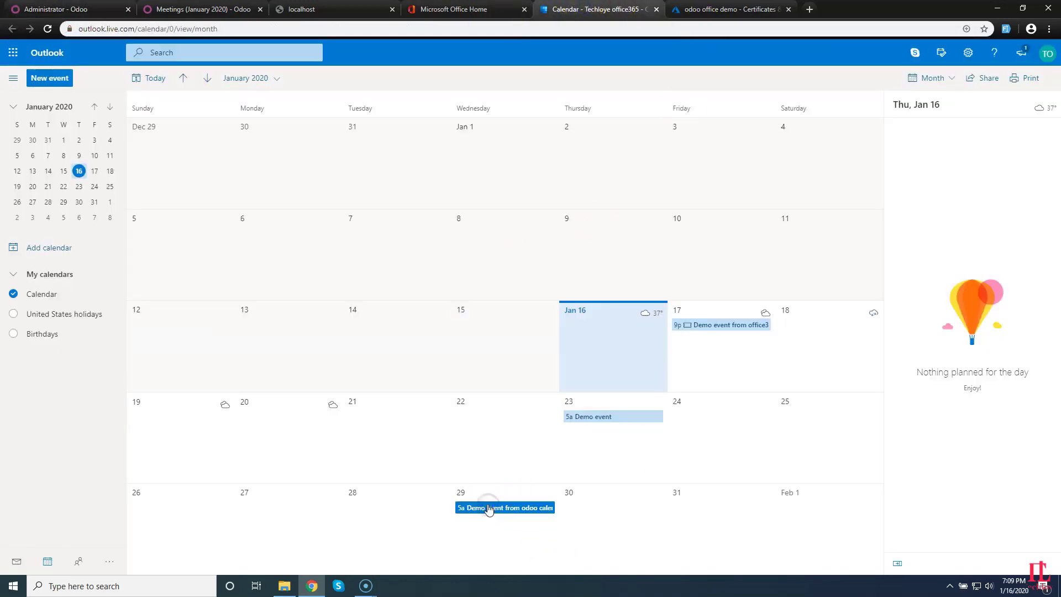
pyautogui.click(494, 512)
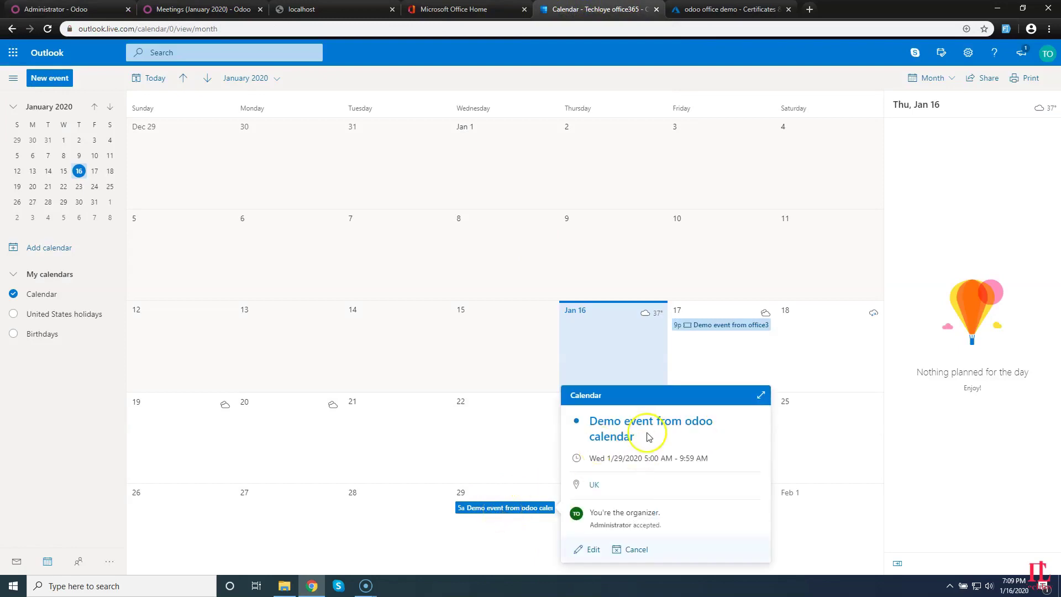
pyautogui.moveTo(647, 436); pyautogui.dragTo(579, 421)
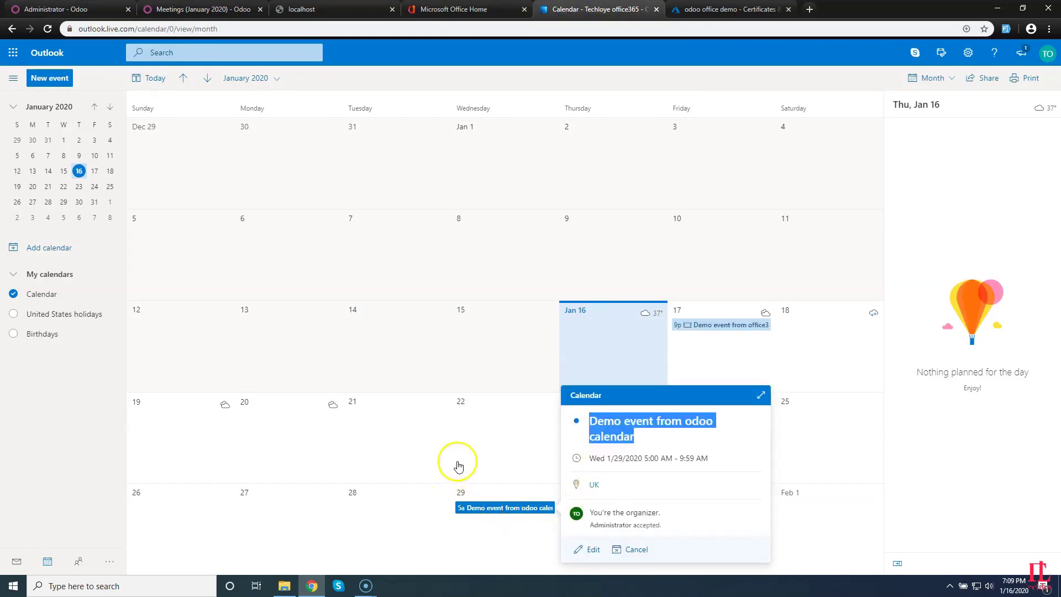
pyautogui.click(491, 522)
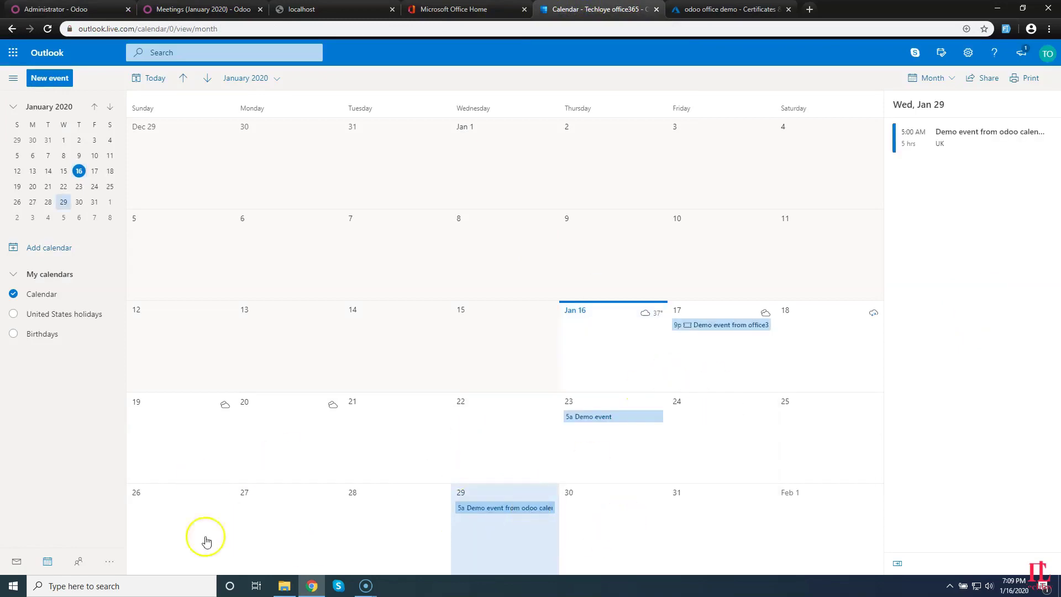
pyautogui.click(354, 504)
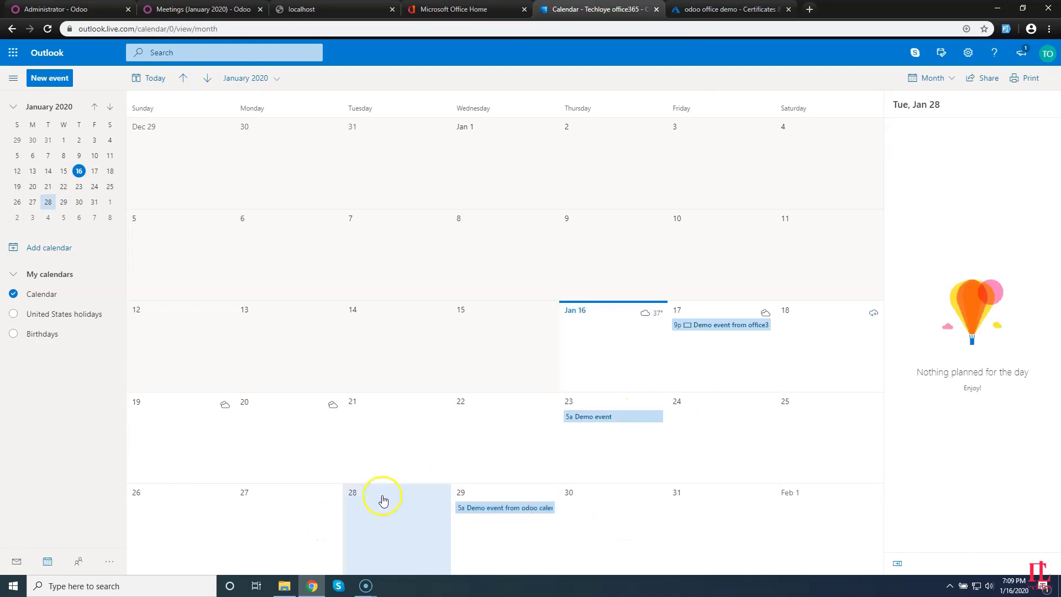
# Create the Outlook event 'Demo event from office365 calendar to odoo calendar' on Jan 28, 9:00–9:30 PM.
pyautogui.doubleClick(398, 543)
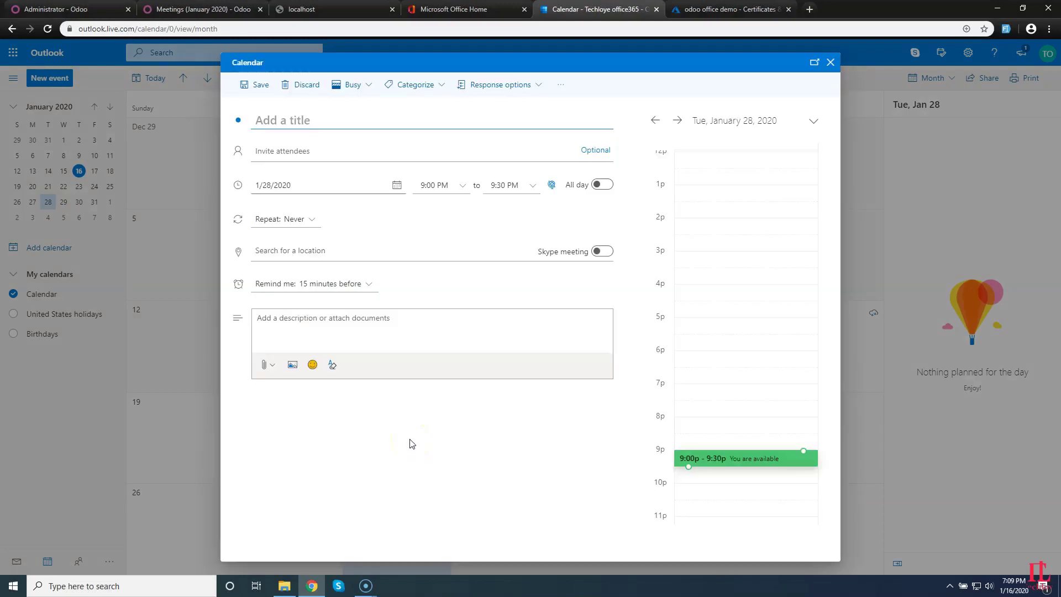
pyautogui.click(320, 115)
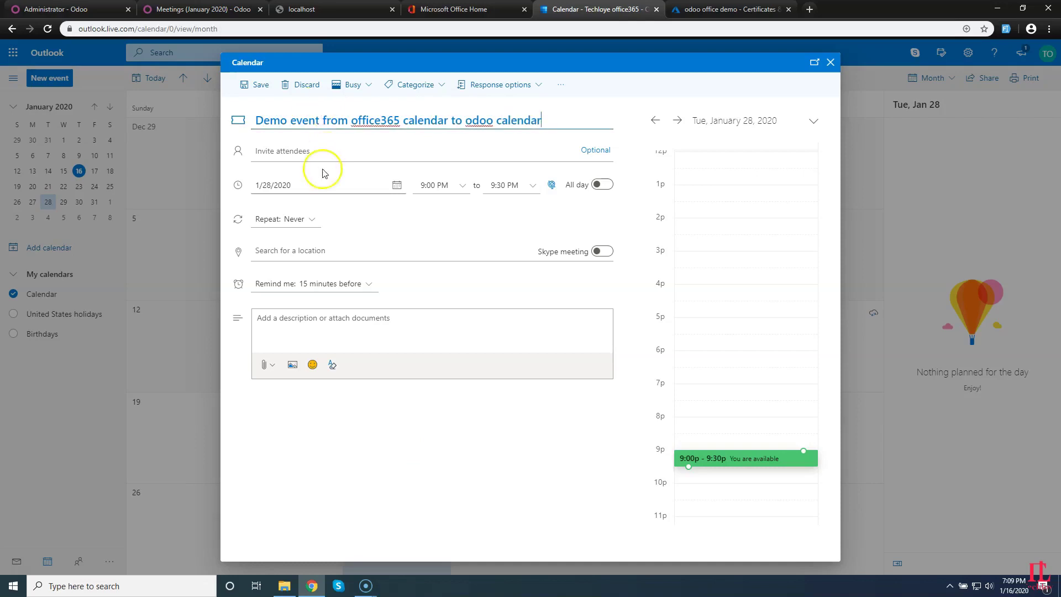
pyautogui.click(324, 151)
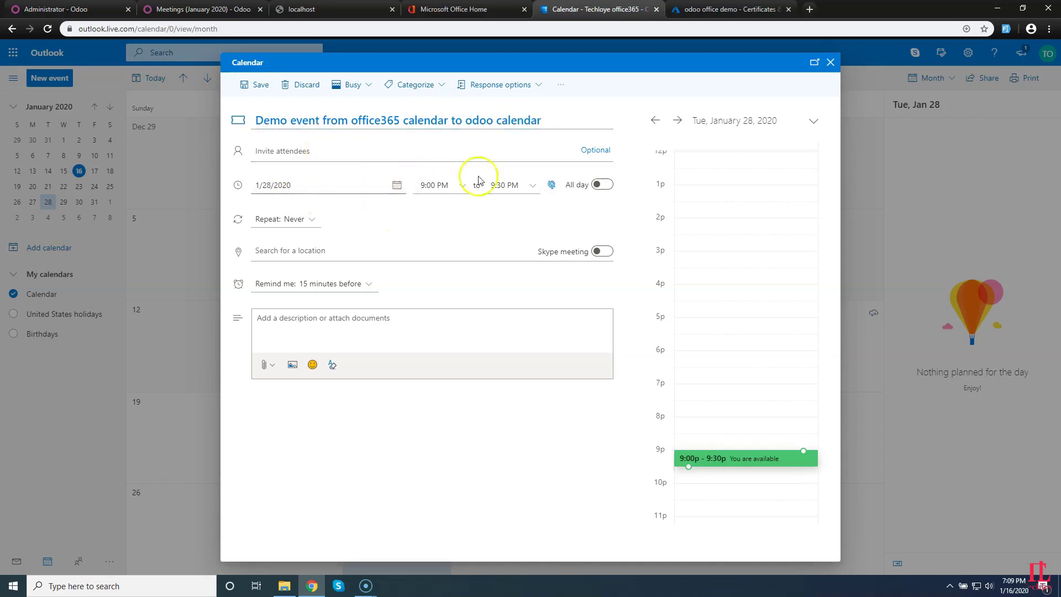
pyautogui.click(442, 185)
pyautogui.moveTo(442, 184); pyautogui.dragTo(505, 187)
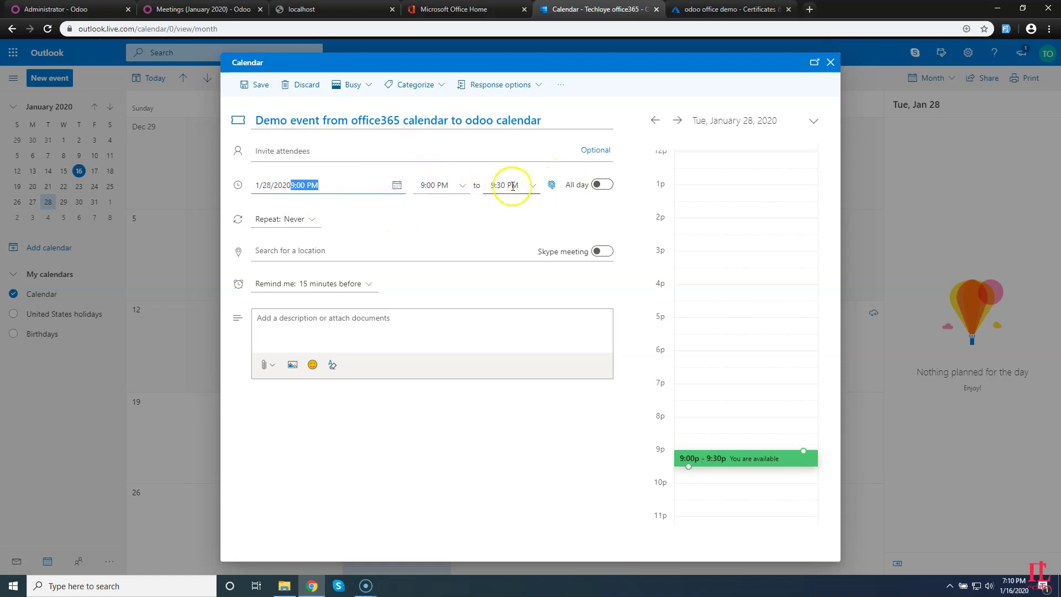
pyautogui.click(505, 186)
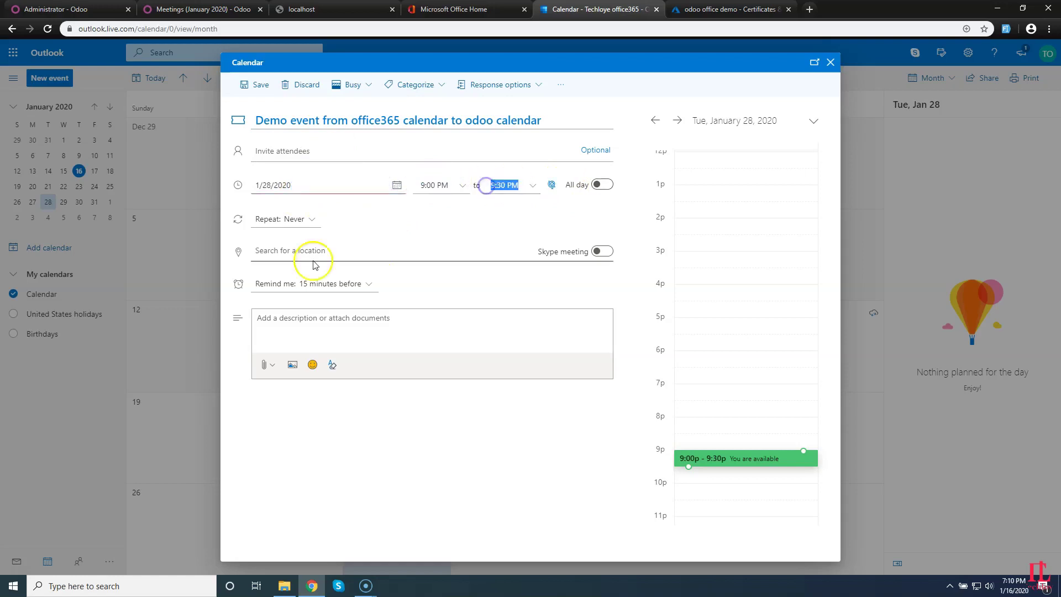
pyautogui.click(257, 85)
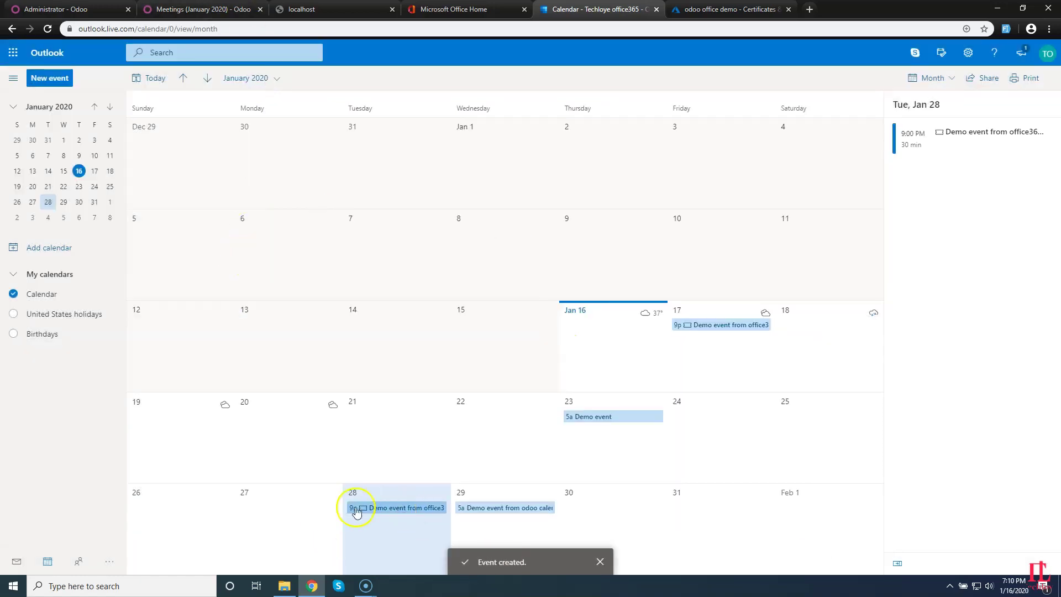
# Run Sync Office365 Calendar to ODOO and reload Meetings to show the Jan 28 event.
pyautogui.click(55, 8)
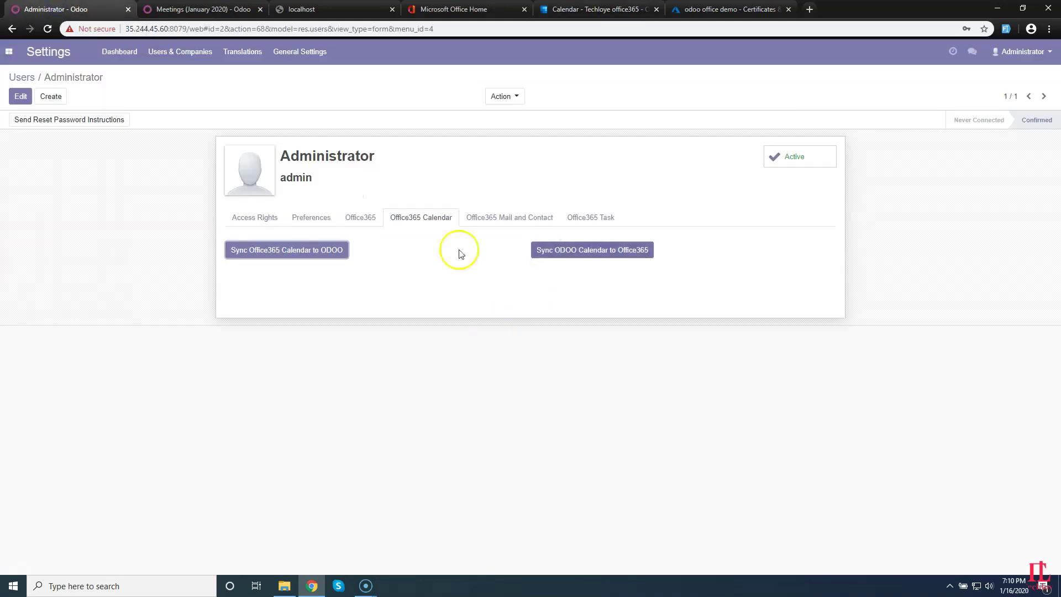
pyautogui.click(309, 254)
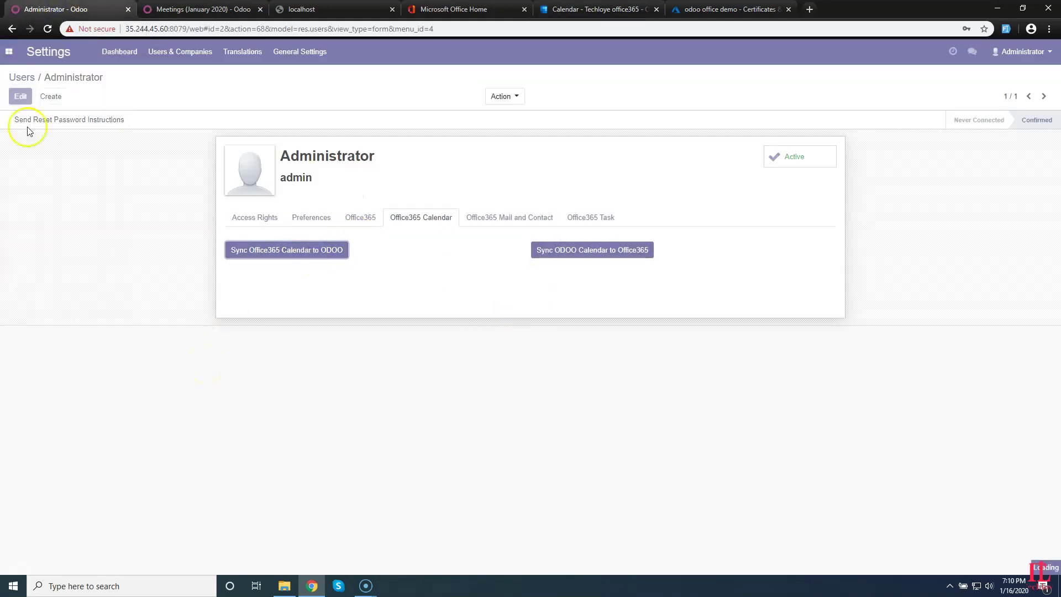
pyautogui.click(172, 7)
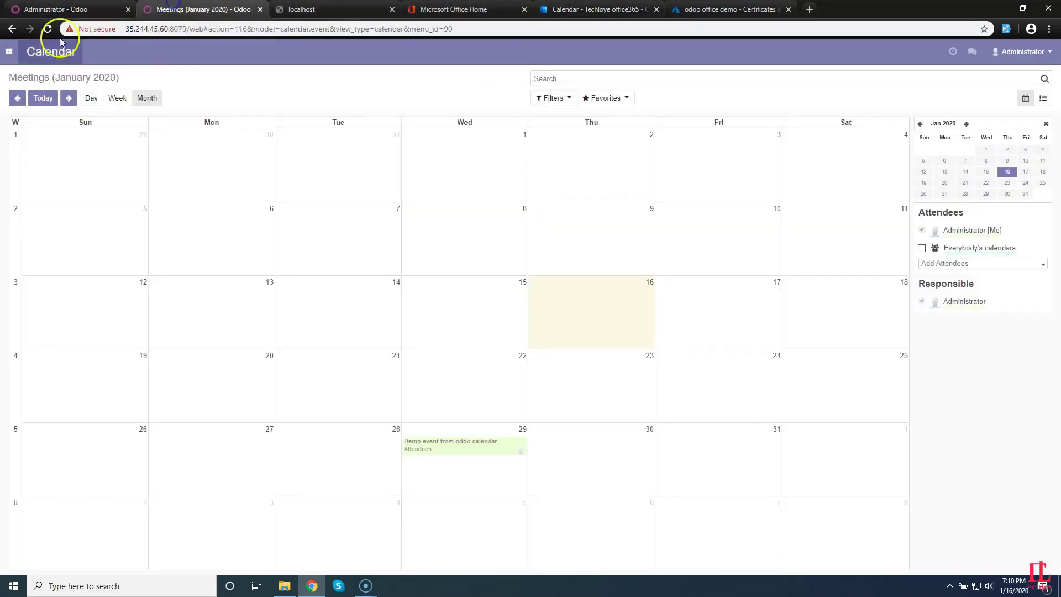
pyautogui.click(48, 29)
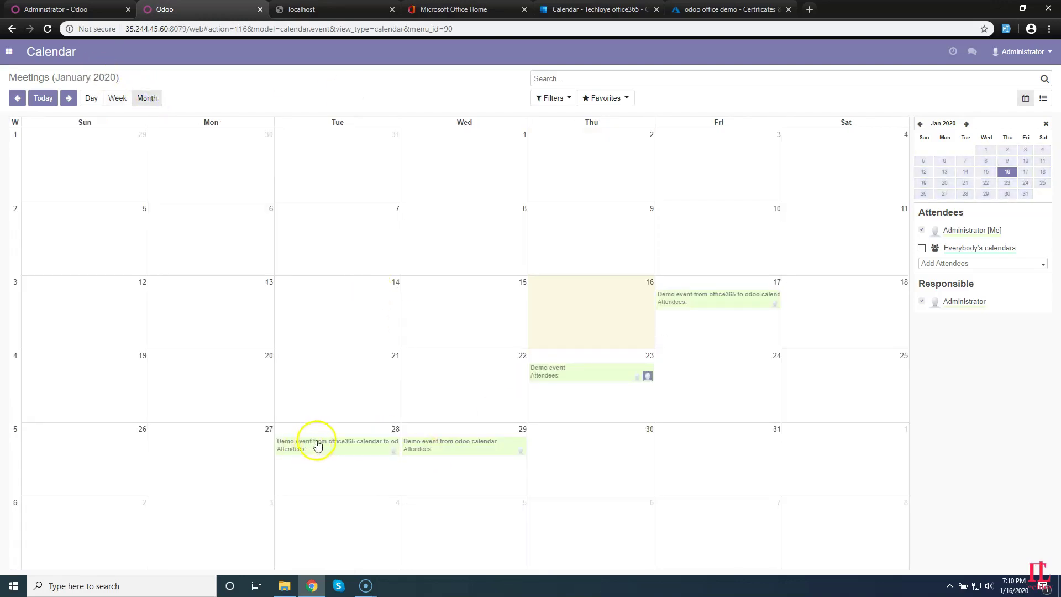
pyautogui.click(71, 8)
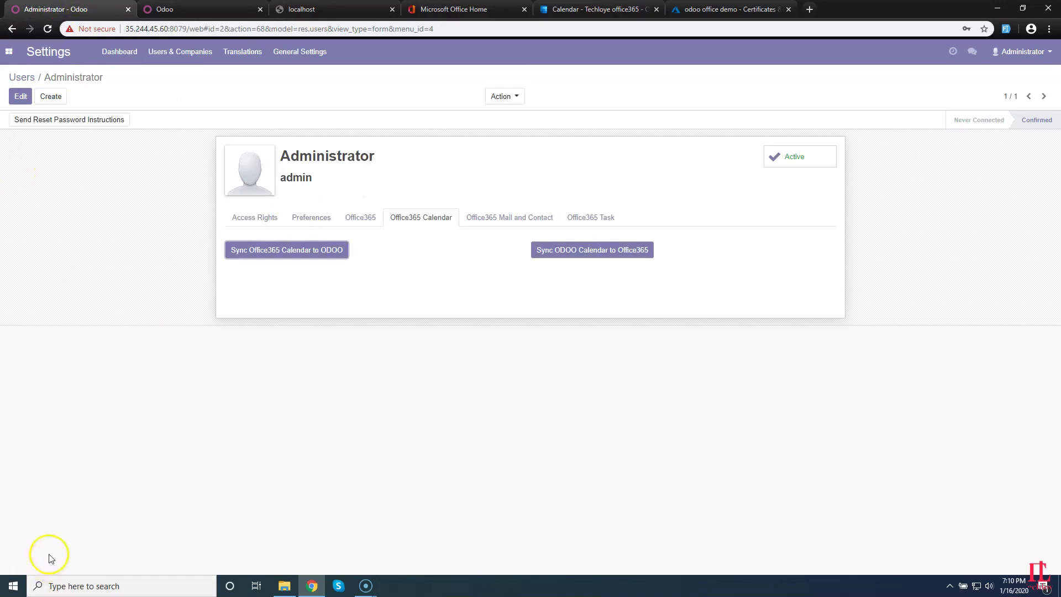
# Show the Office365 Mail and Contact options, then open the Odoo Contacts app.
pyautogui.click(525, 218)
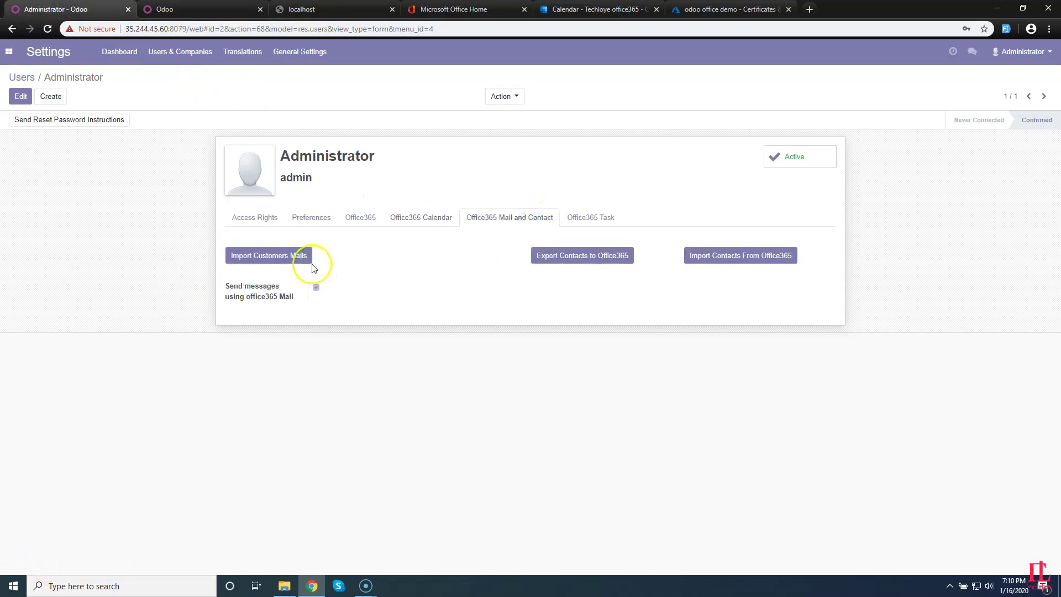
pyautogui.click(10, 52)
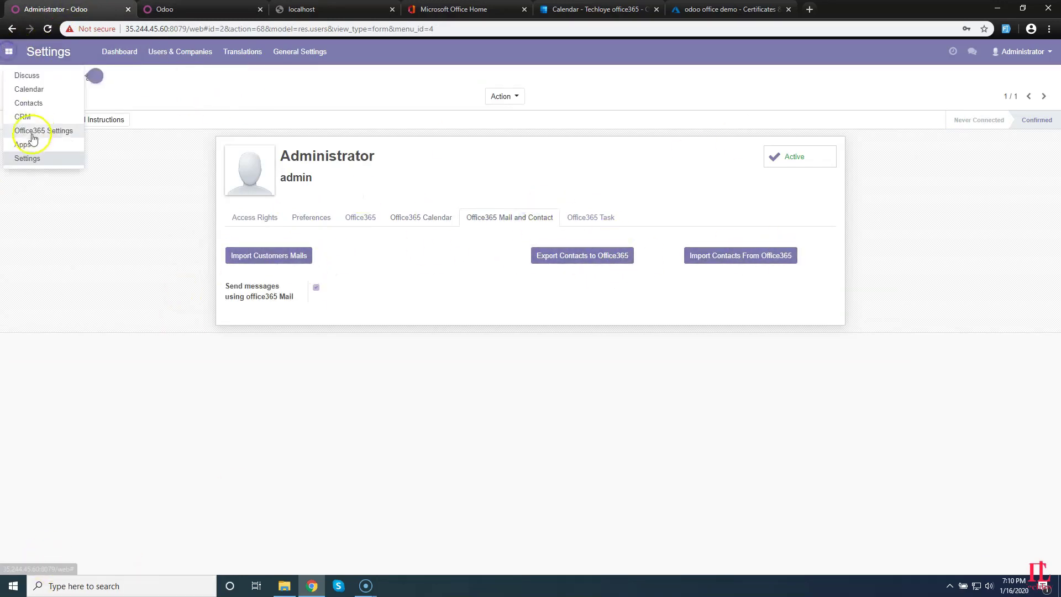
pyautogui.click(28, 90)
pyautogui.click(9, 52)
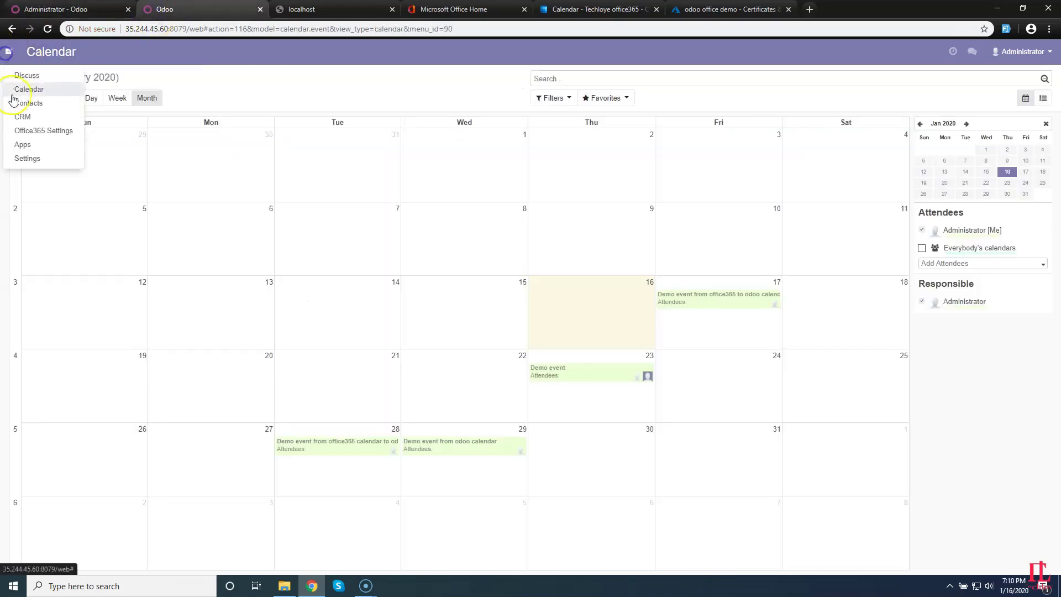
pyautogui.click(36, 103)
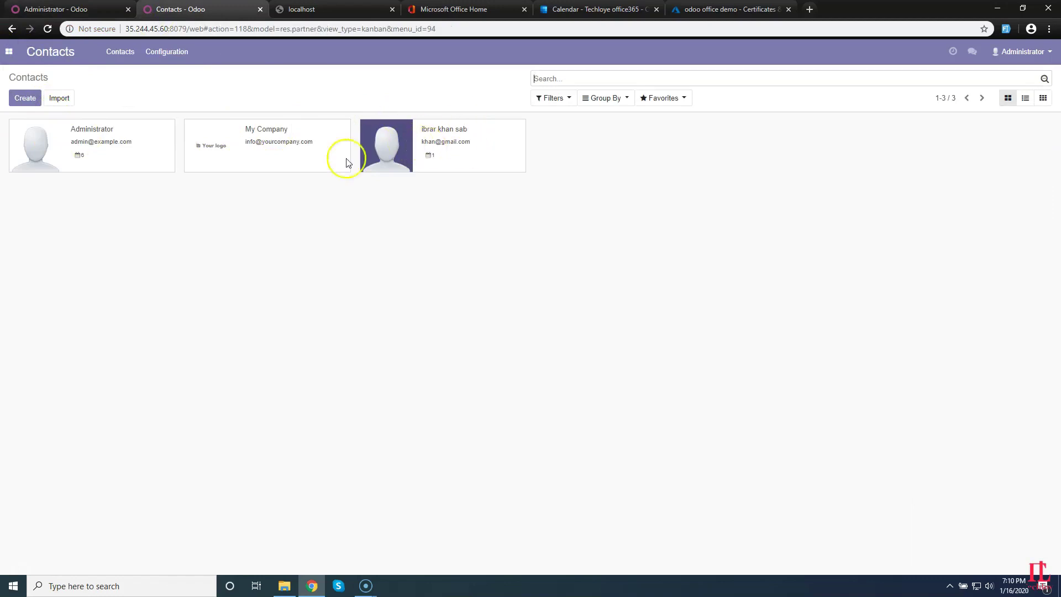
# Create and save the individual contact 'demo user' with an e-mail address filled in.
pyautogui.click(25, 98)
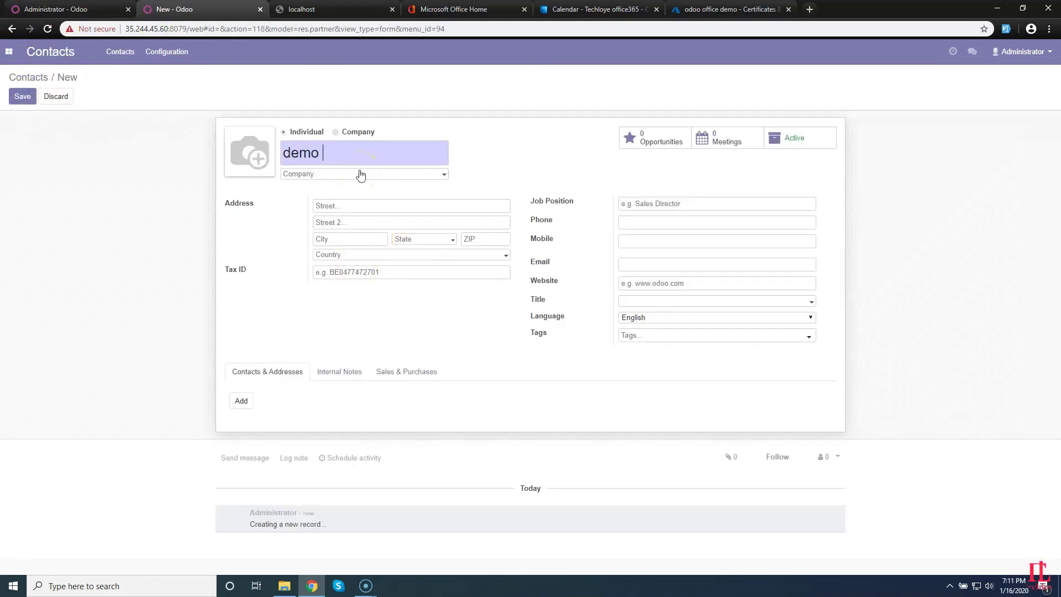
pyautogui.click(662, 270)
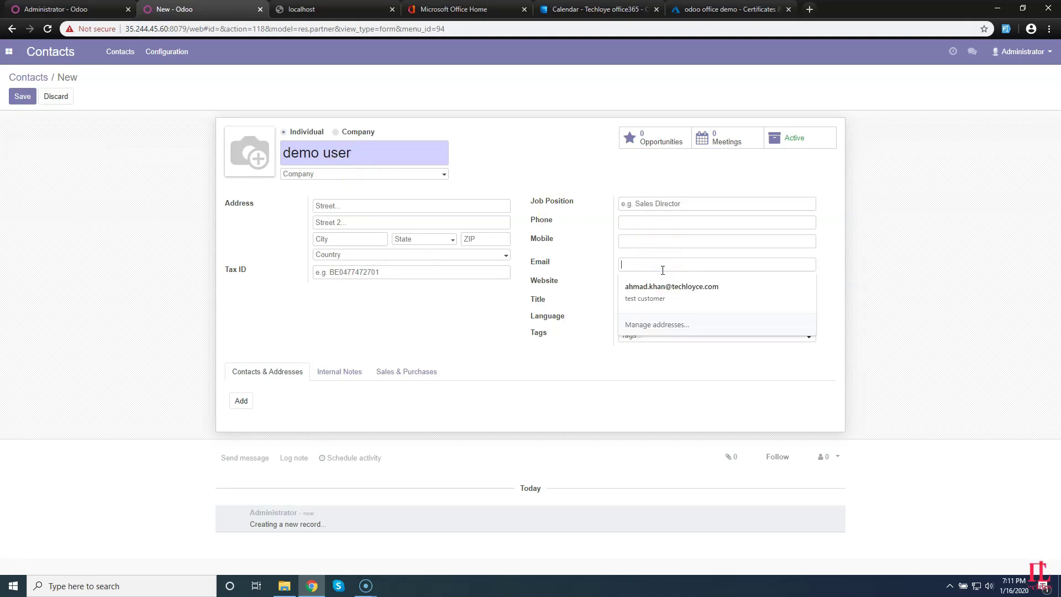
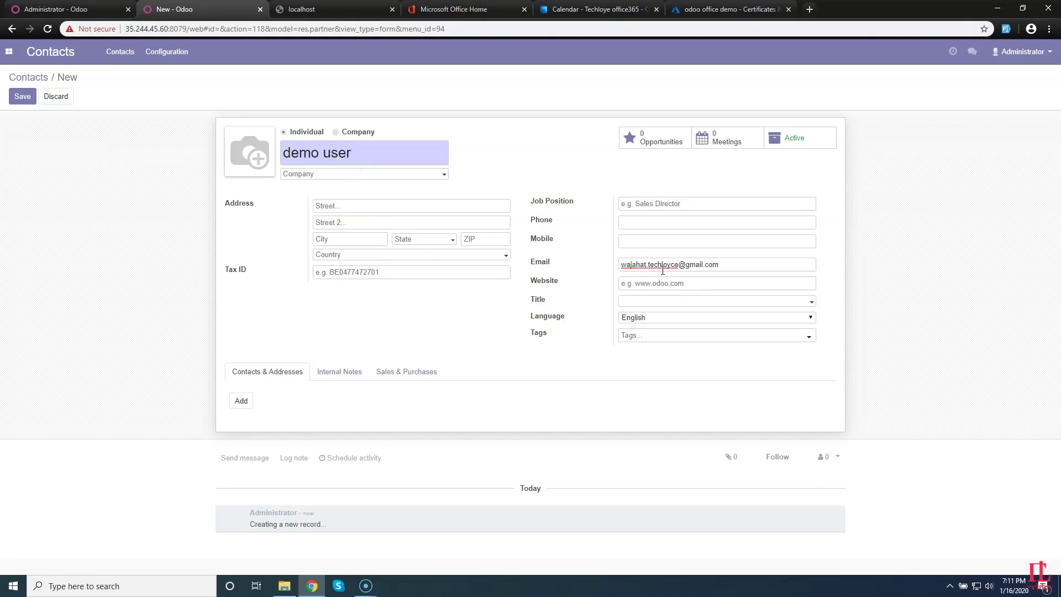
pyautogui.click(23, 96)
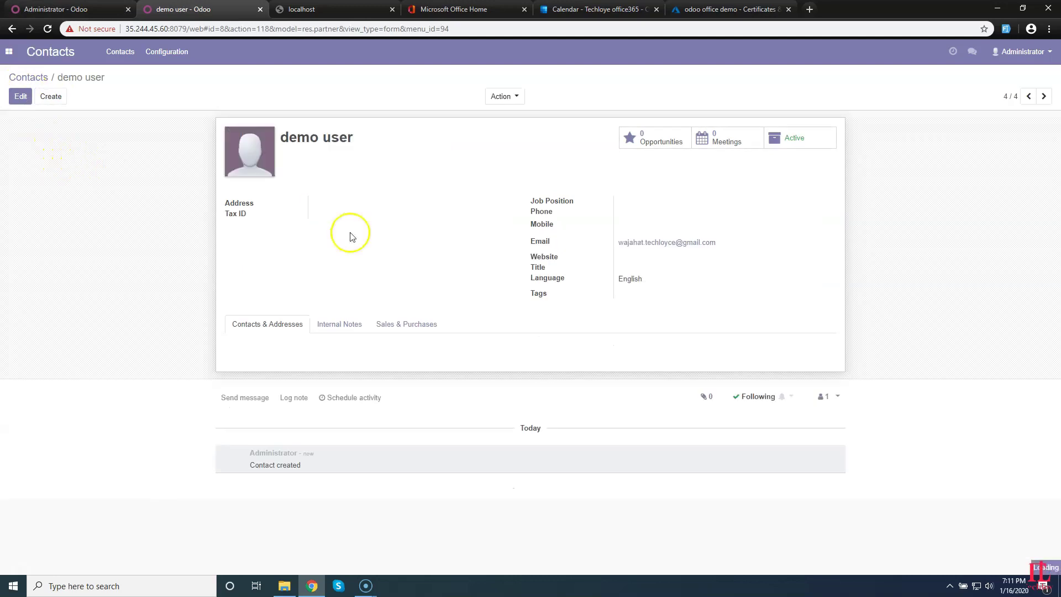
# Open Outlook mail from the Microsoft apps list.
pyautogui.click(599, 10)
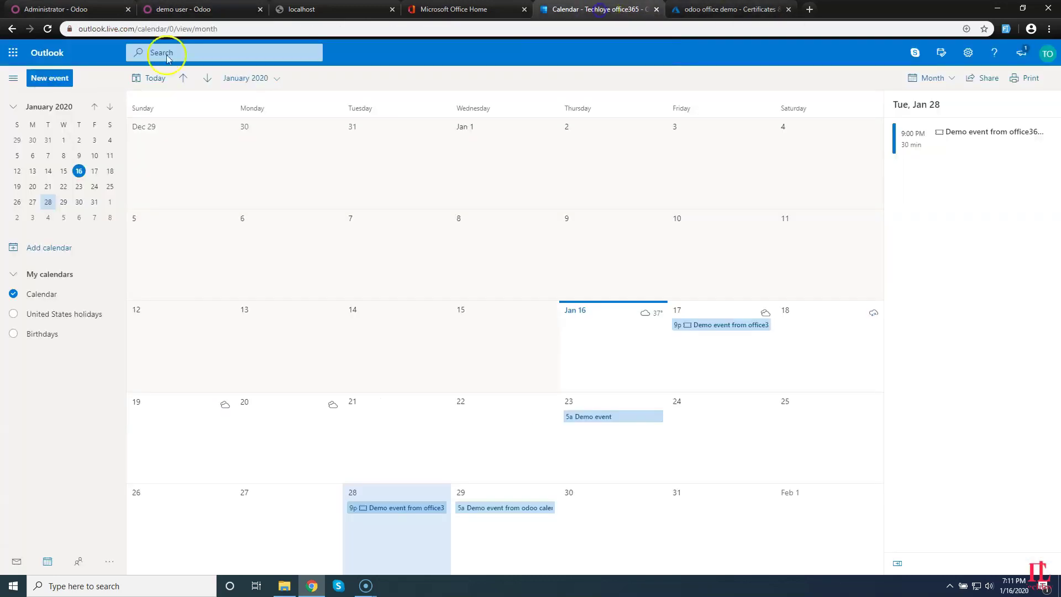
pyautogui.click(13, 53)
pyautogui.click(41, 131)
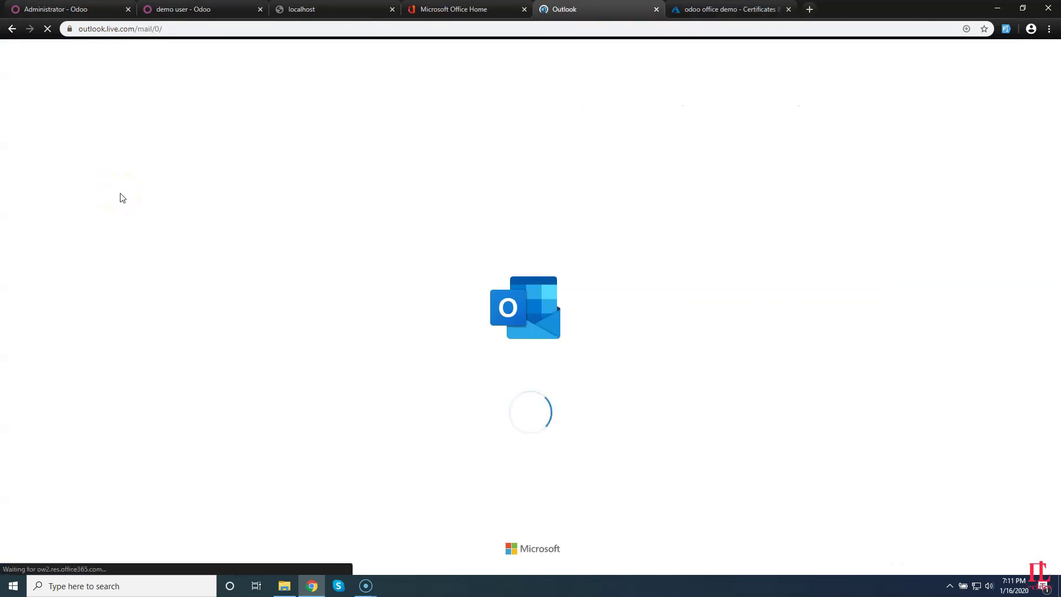
pyautogui.click(810, 9)
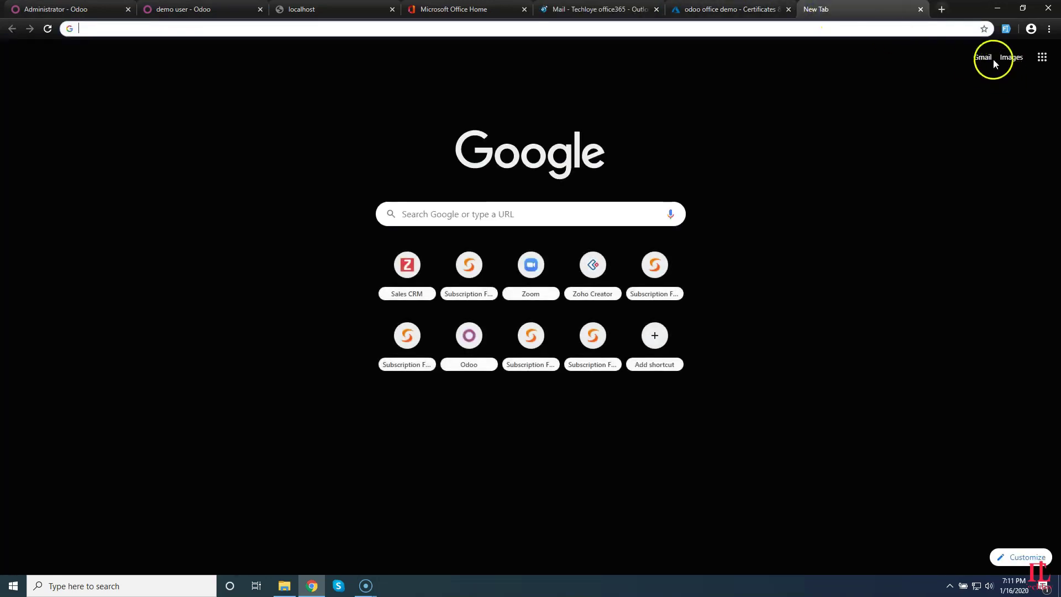
pyautogui.click(982, 58)
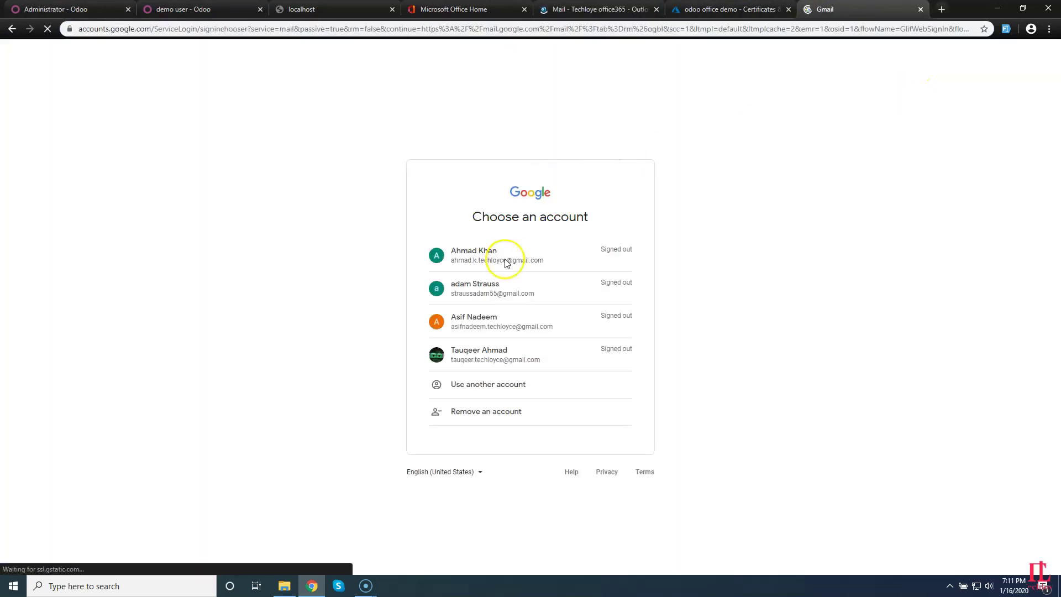
pyautogui.click(480, 389)
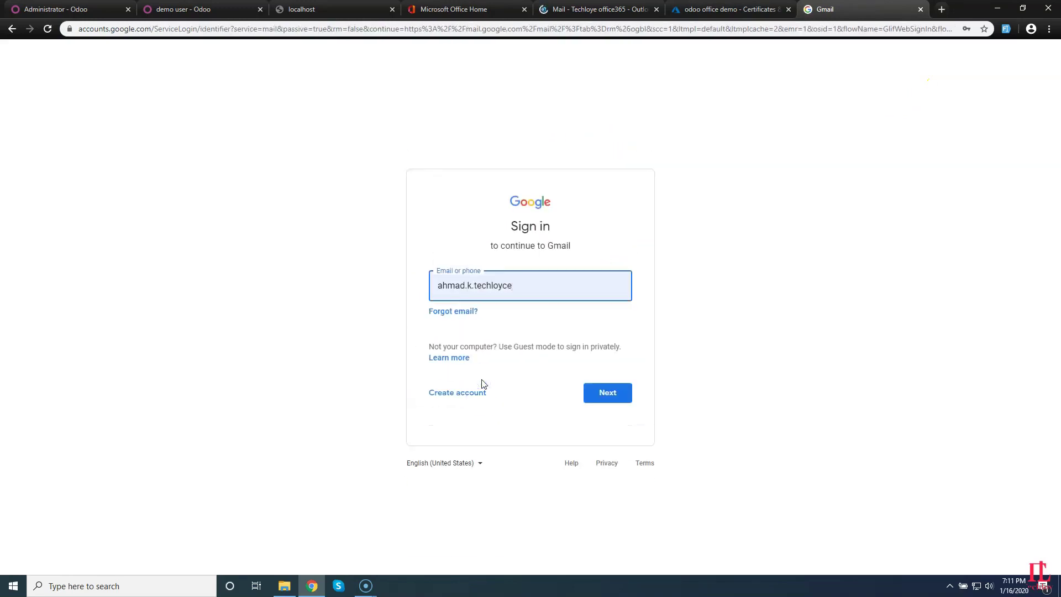
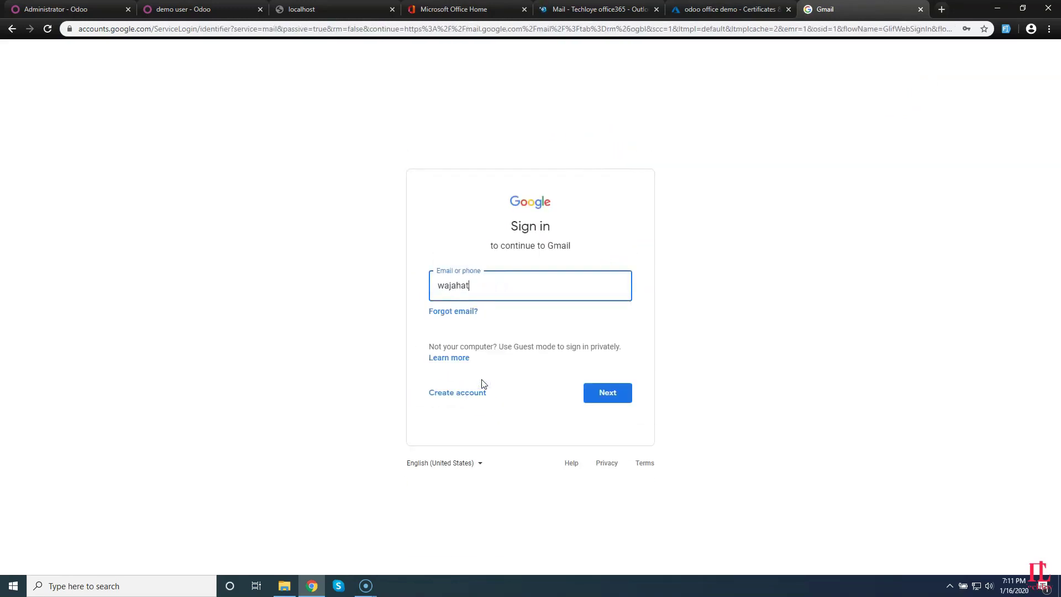
pyautogui.press('Return')
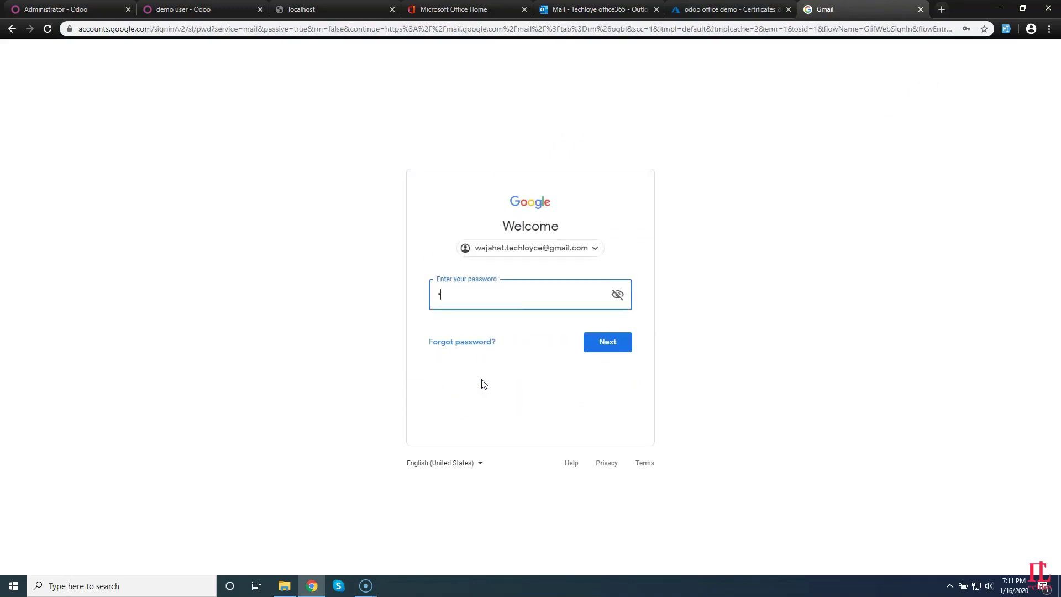
pyautogui.press('Return')
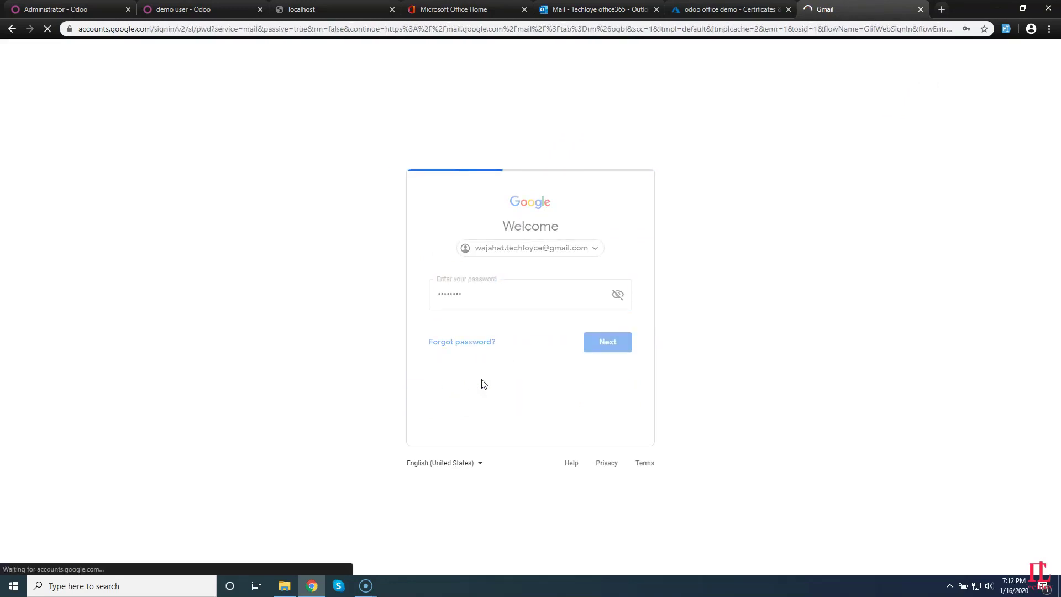
pyautogui.click(577, 8)
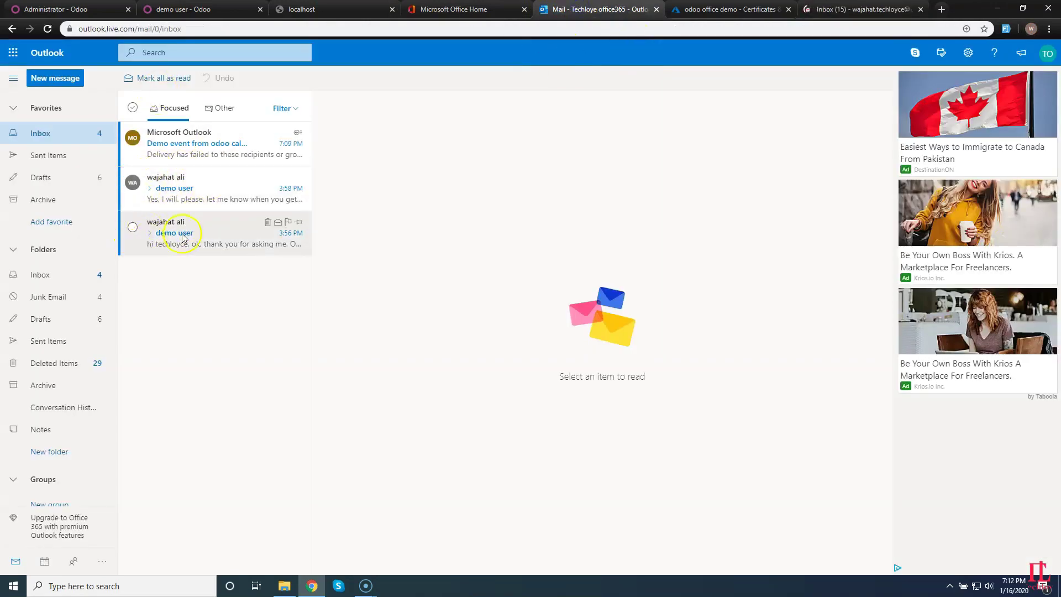
# Delete all three Focused inbox messages and every Sent Items message, then return to Odoo's demo user contact.
pyautogui.click(133, 108)
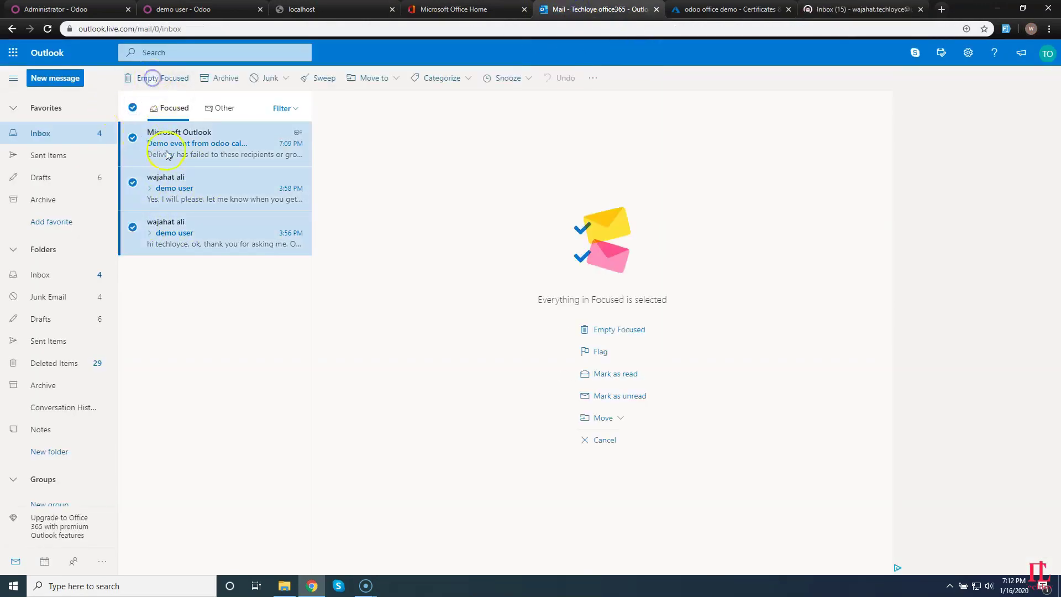
pyautogui.click(149, 78)
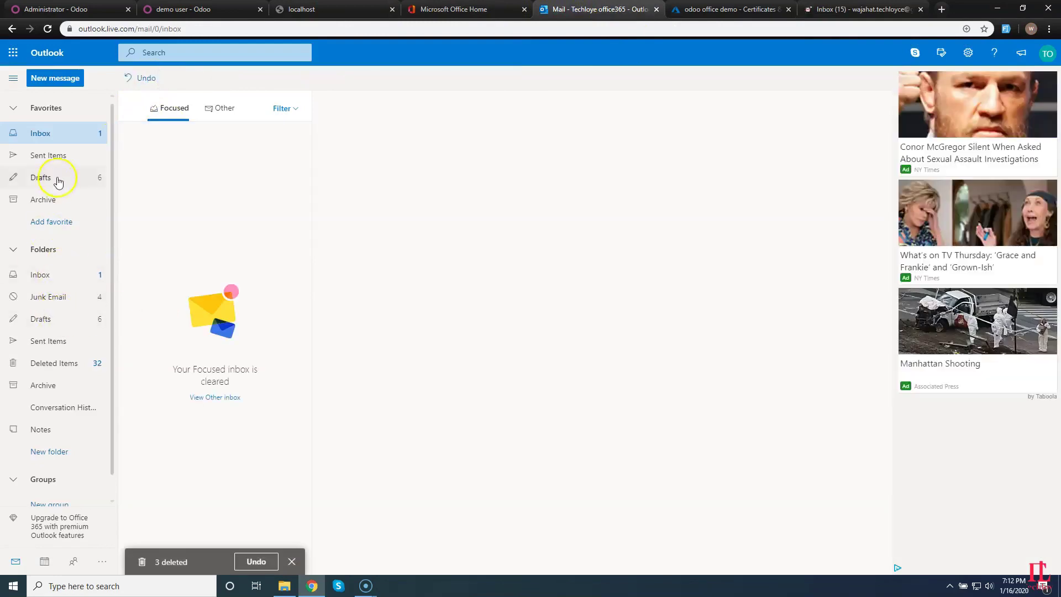
pyautogui.click(52, 155)
pyautogui.click(132, 108)
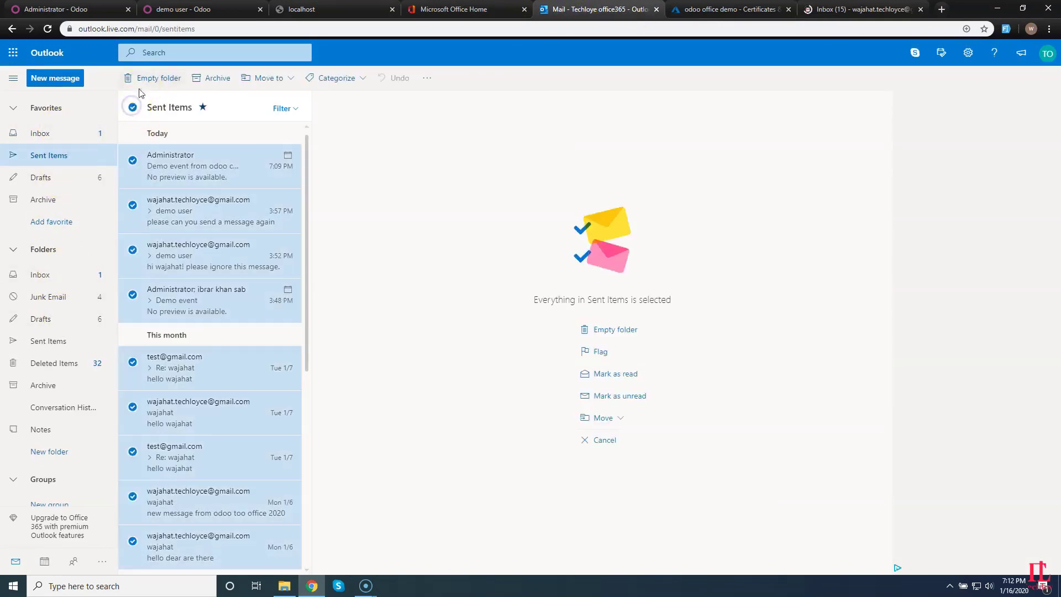
pyautogui.click(147, 78)
pyautogui.click(52, 133)
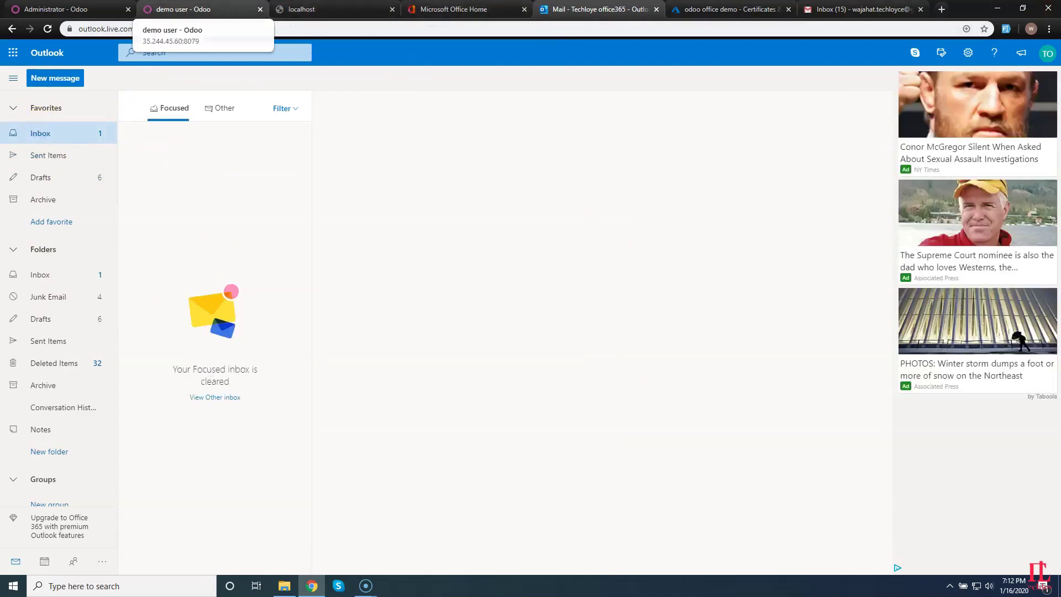
pyautogui.click(177, 9)
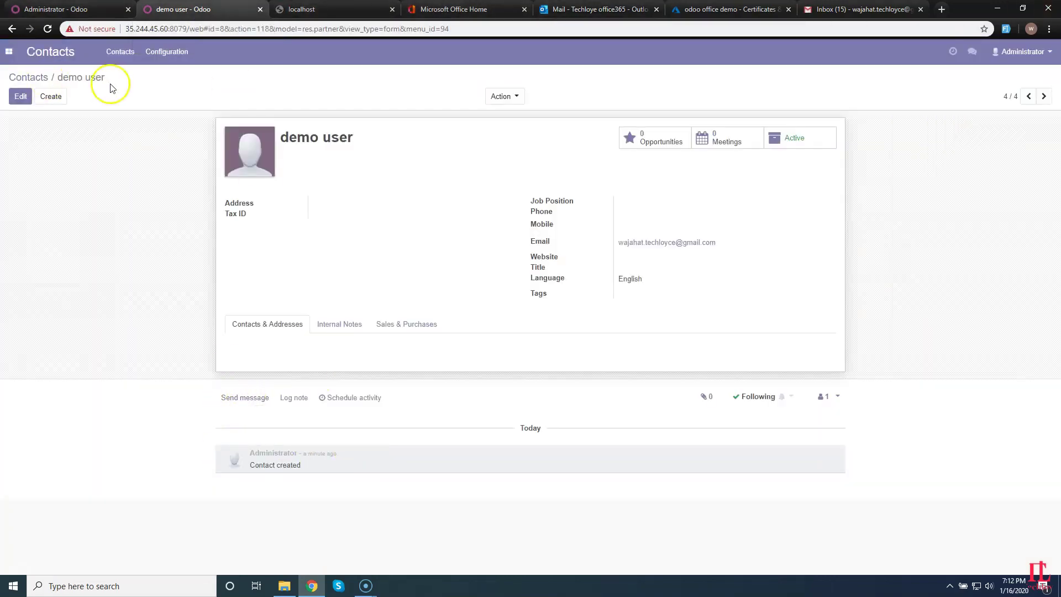
# Send demo user a chatter message saying 'Please ignore this message' and find it in Outlook's Sent Items.
pyautogui.moveTo(106, 78); pyautogui.dragTo(15, 77)
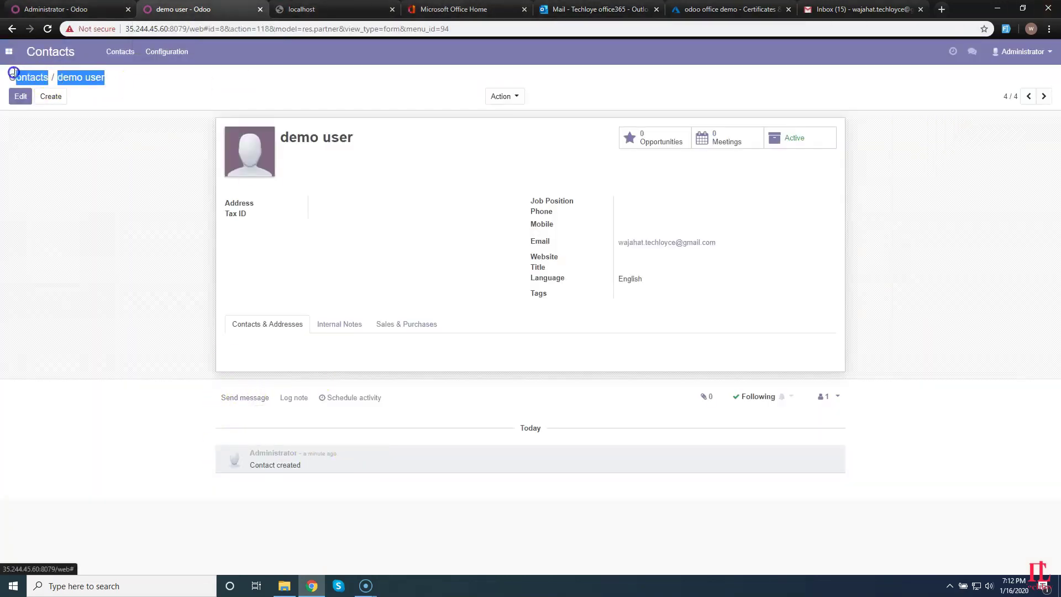
pyautogui.click(237, 398)
pyautogui.click(285, 452)
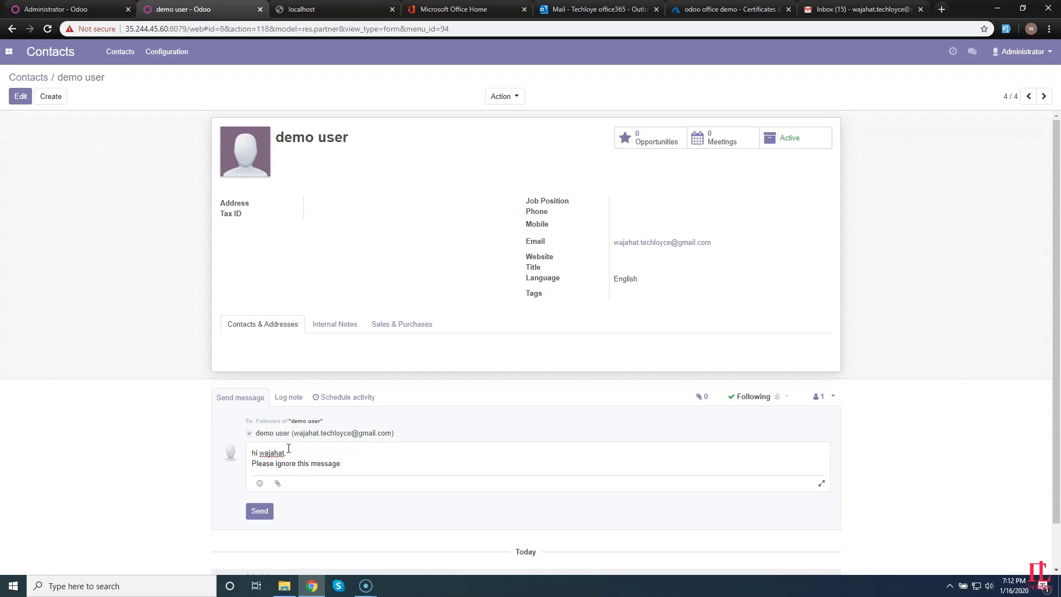
pyautogui.click(261, 508)
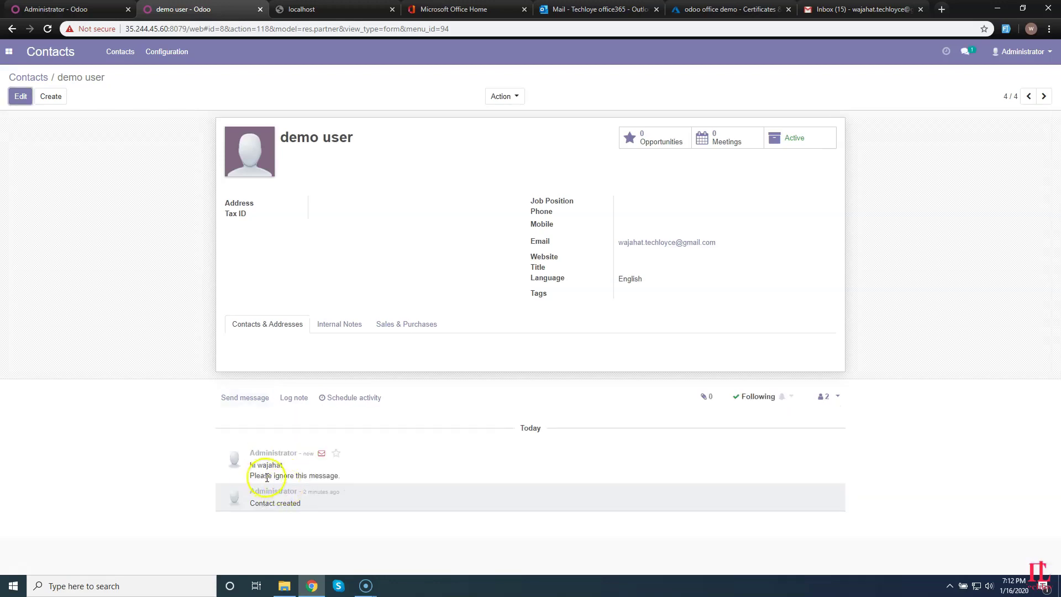
pyautogui.click(588, 10)
pyautogui.click(54, 155)
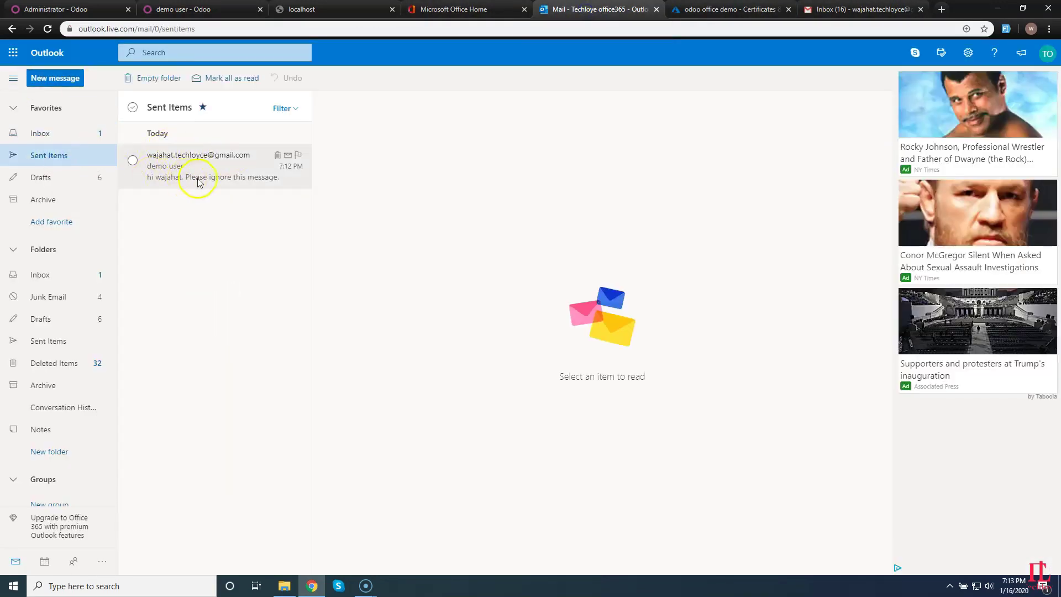
# Reply in Gmail to 'Re: demo user' with 'Ok, no problem. this is confirmation email.'.
pyautogui.click(884, 9)
pyautogui.click(1042, 57)
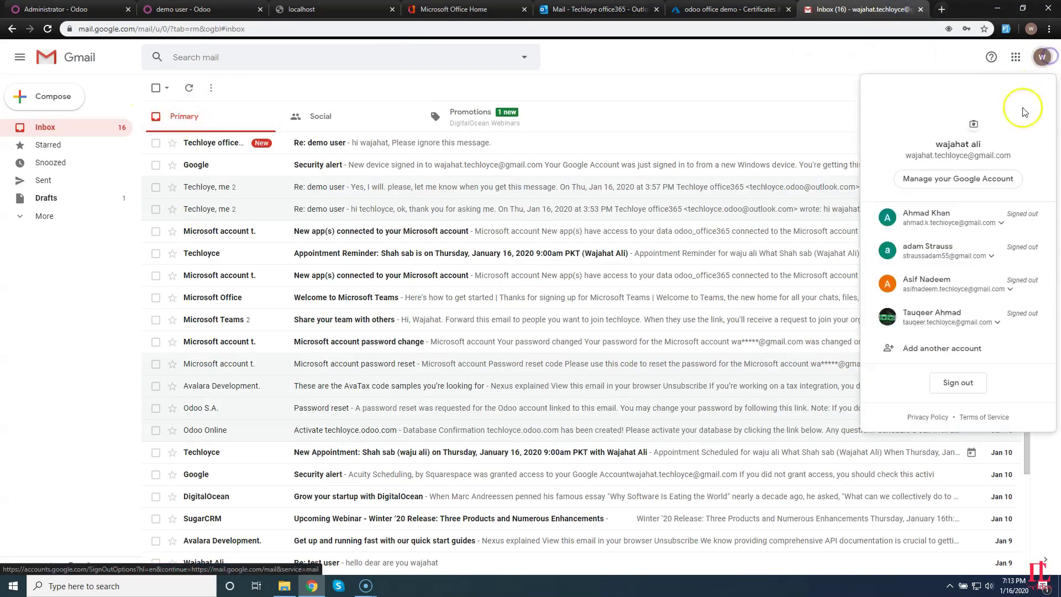
pyautogui.click(683, 89)
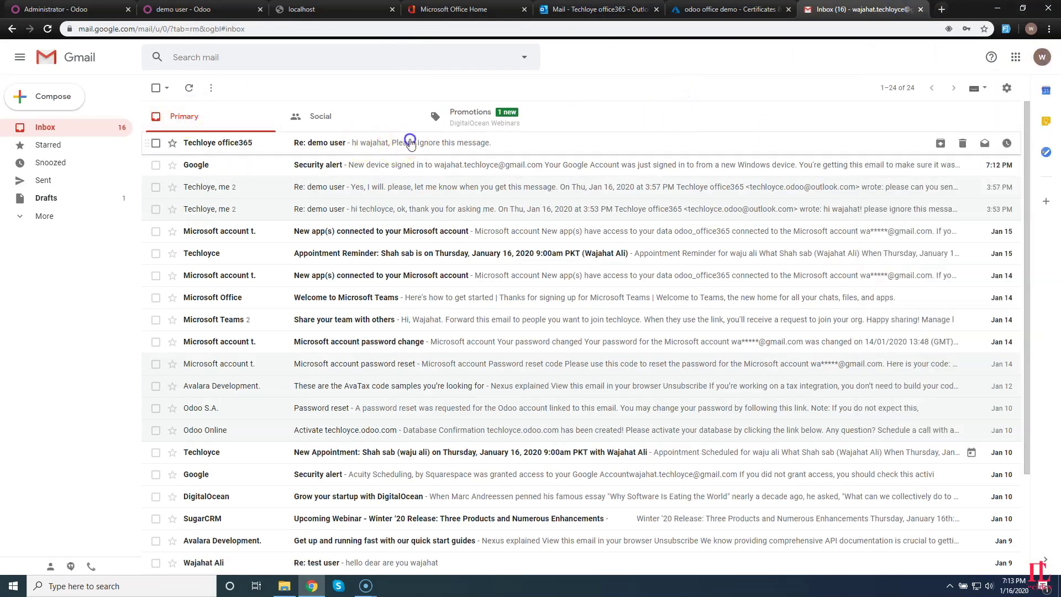
pyautogui.click(407, 139)
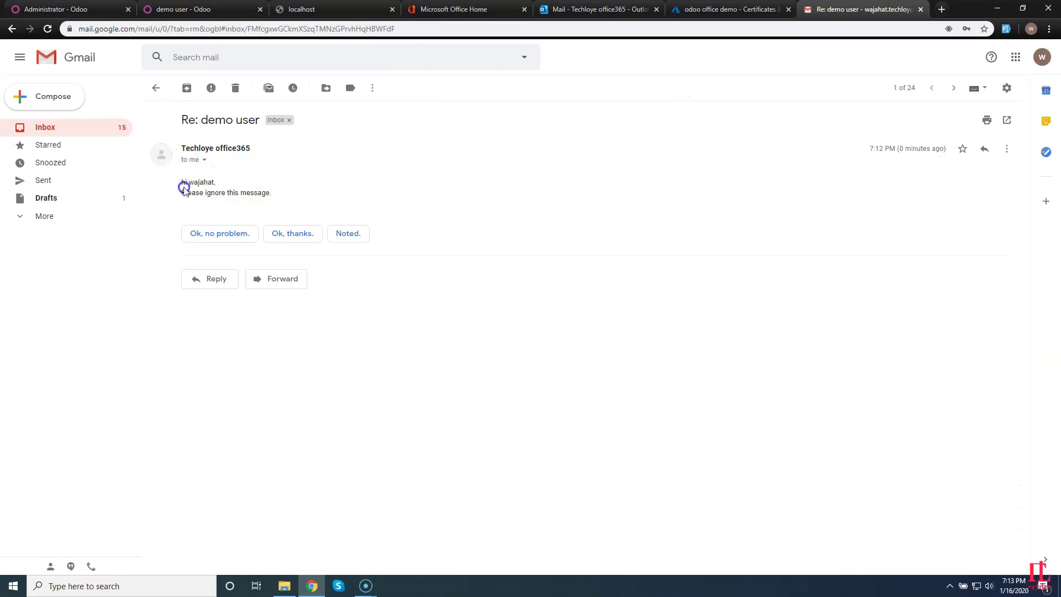
pyautogui.click(217, 234)
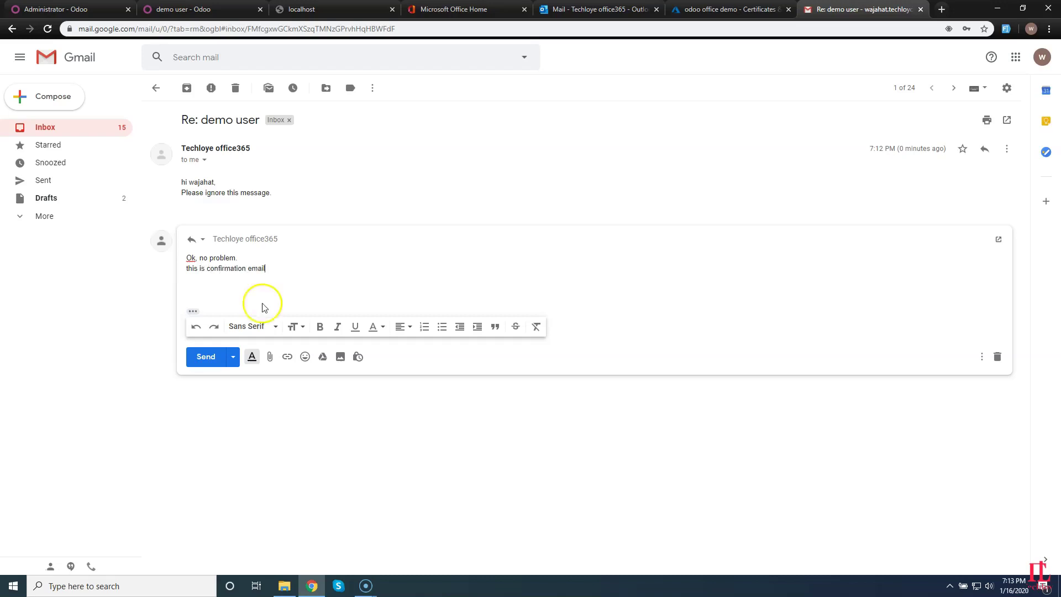
pyautogui.click(213, 358)
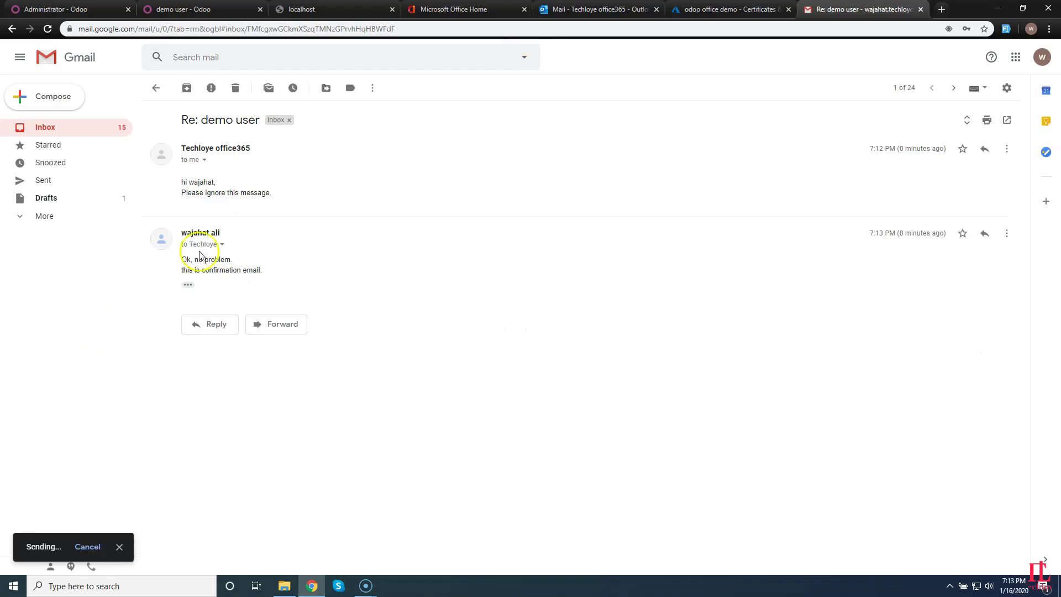
pyautogui.click(597, 10)
pyautogui.click(45, 134)
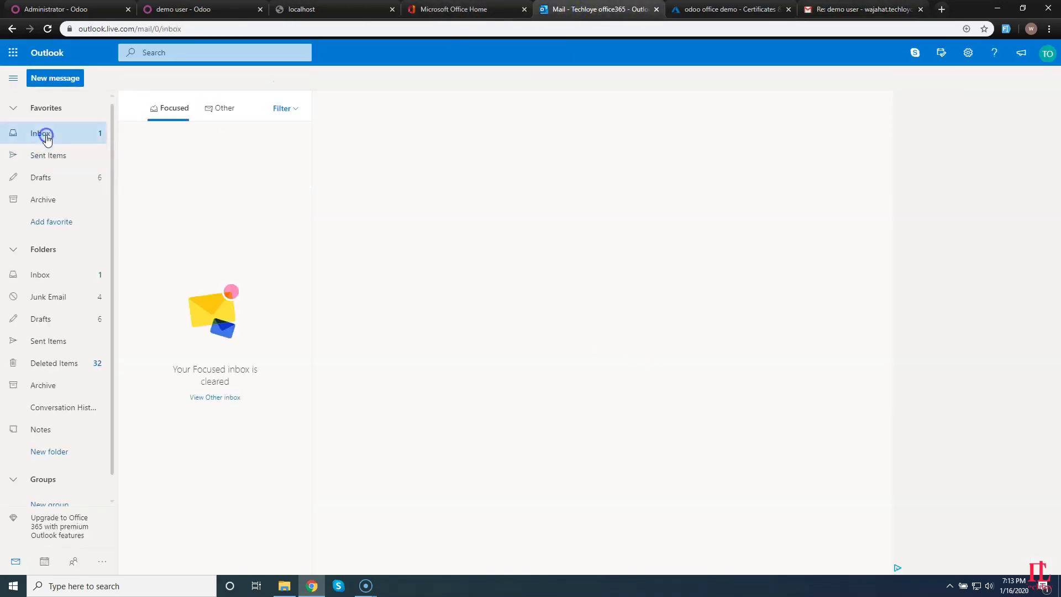
pyautogui.click(47, 30)
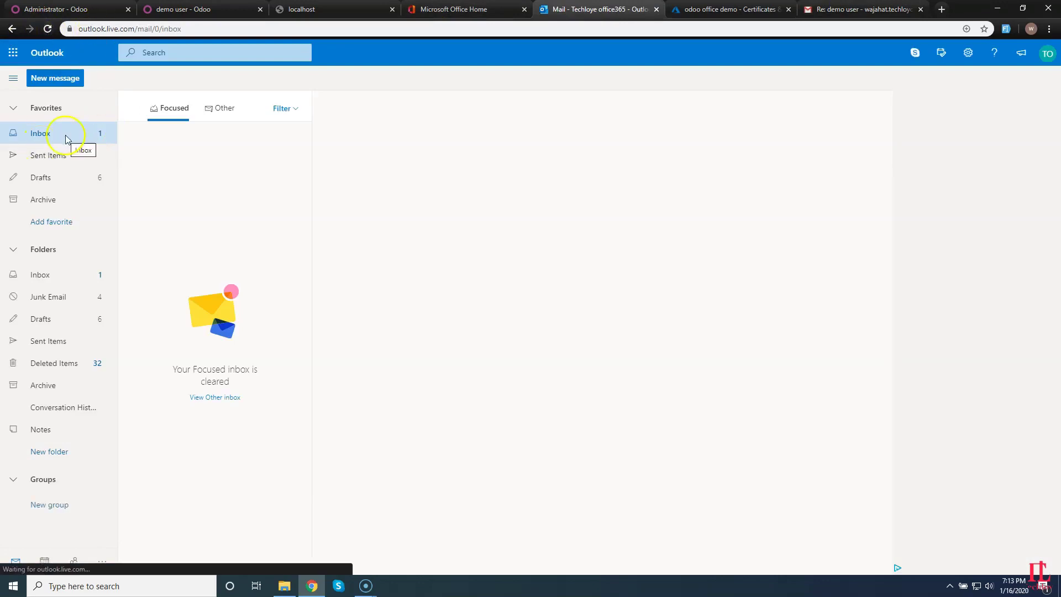
pyautogui.click(854, 9)
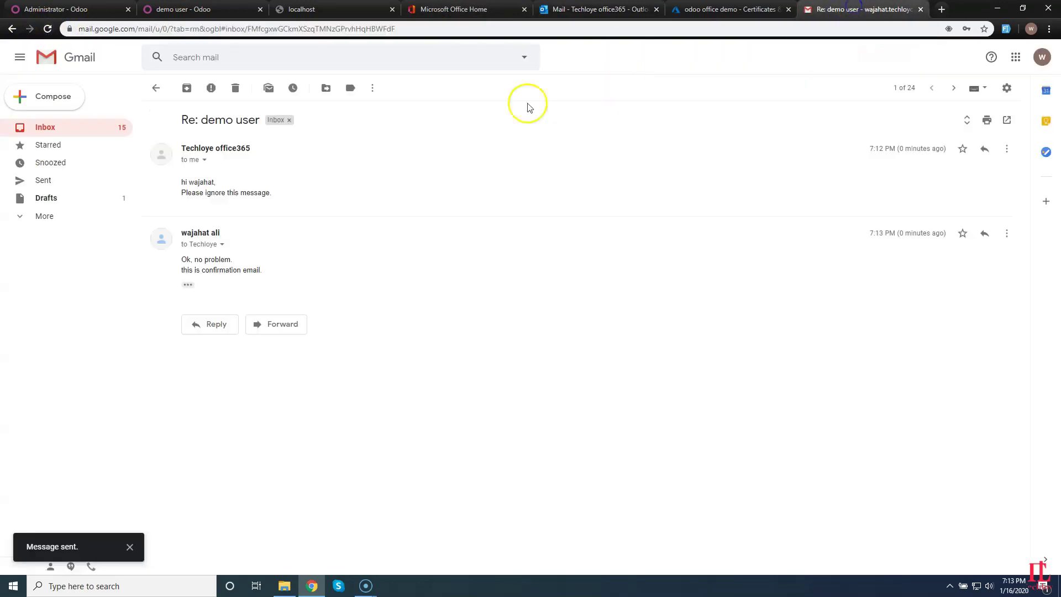
pyautogui.click(48, 30)
pyautogui.click(580, 9)
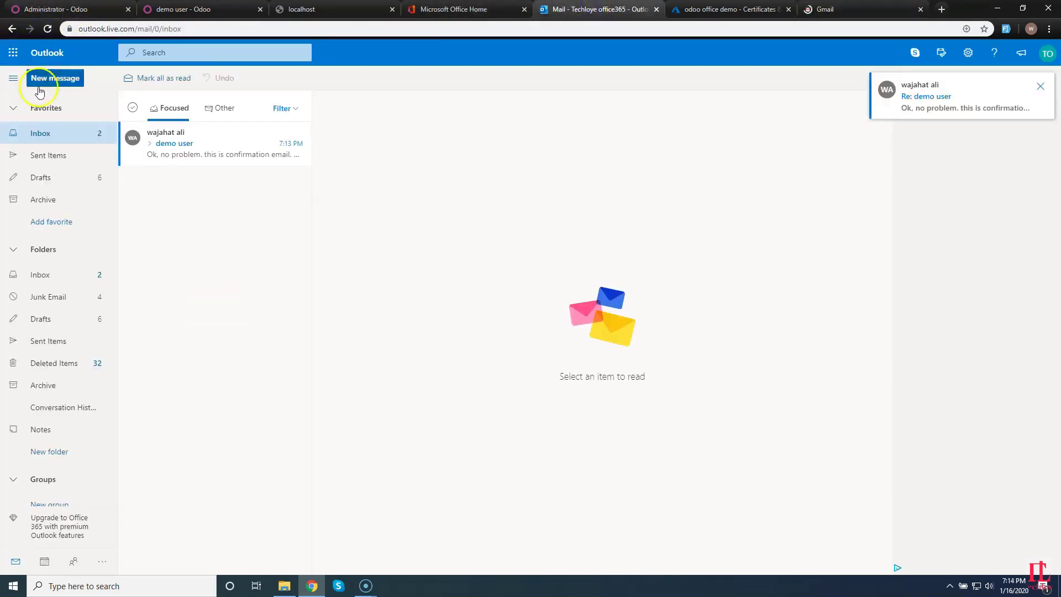
pyautogui.click(170, 152)
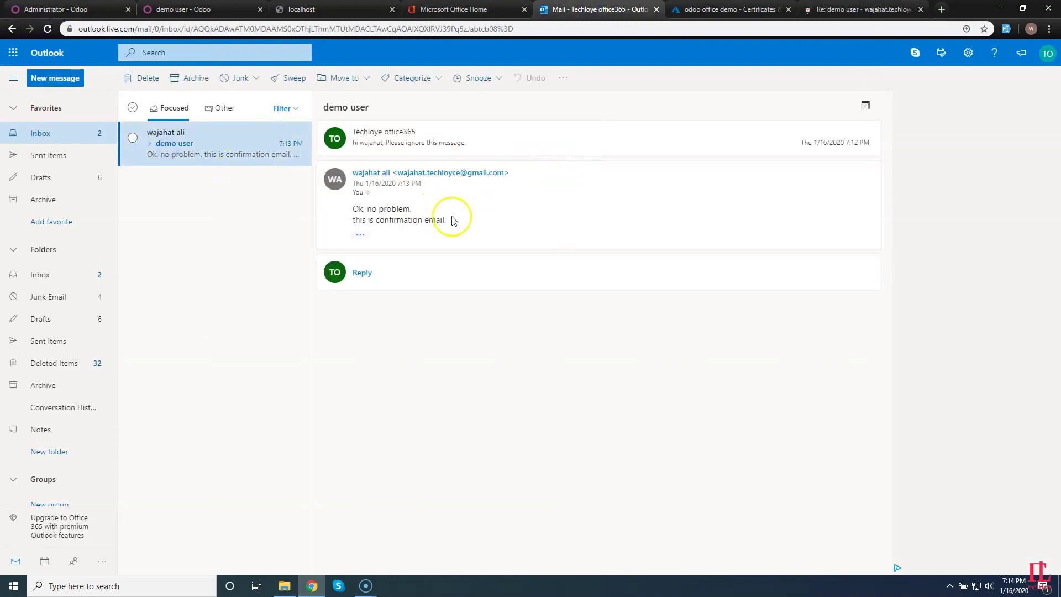
pyautogui.moveTo(448, 221); pyautogui.dragTo(344, 208)
# Run Import Customers Mails in Administrator's Office365 settings and reload demo user to show the reply.
pyautogui.click(72, 9)
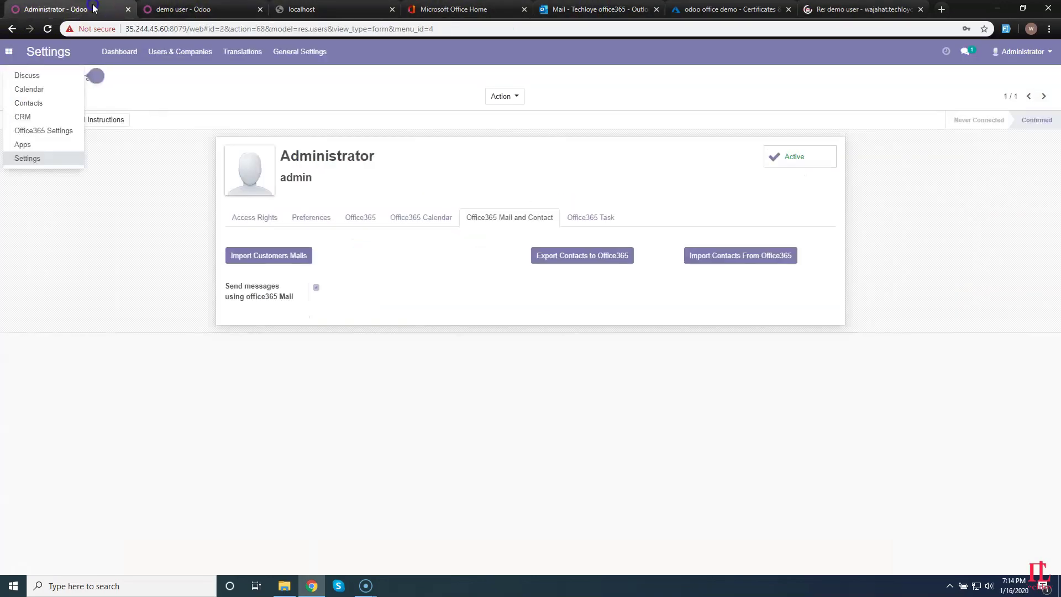
pyautogui.click(183, 10)
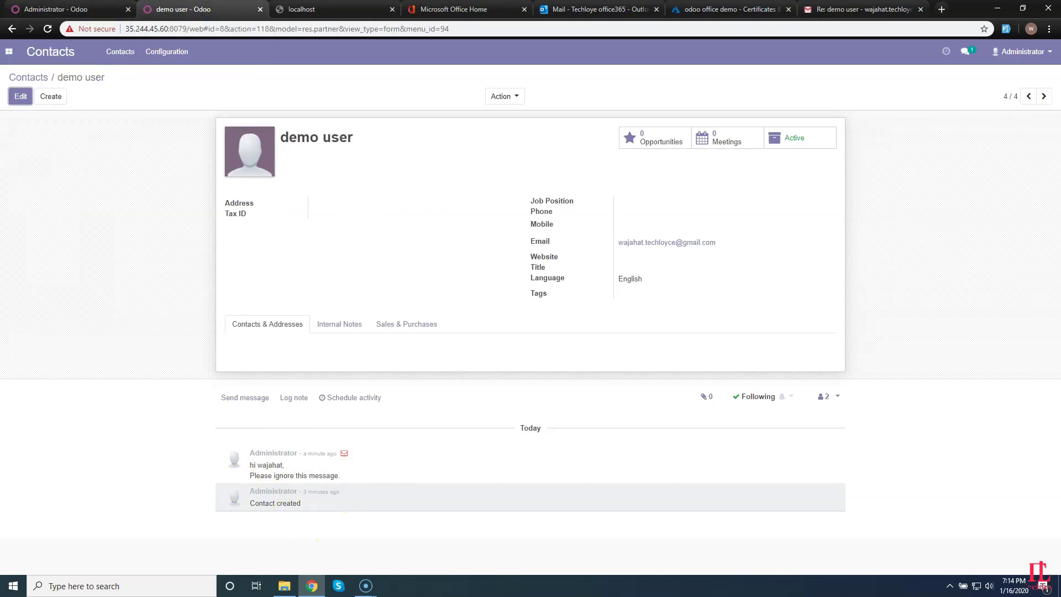
pyautogui.click(83, 10)
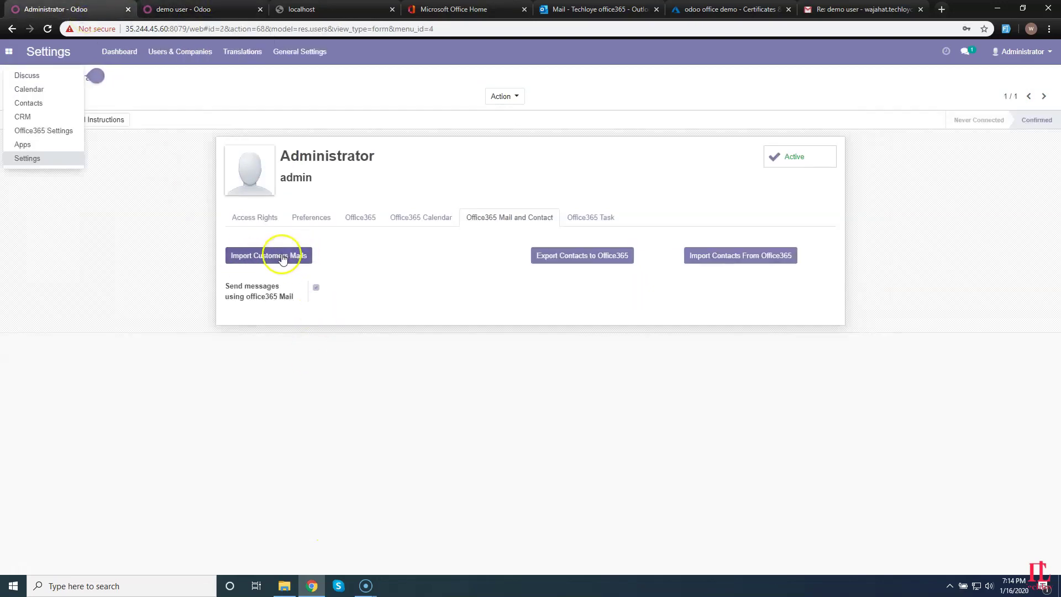
pyautogui.click(283, 257)
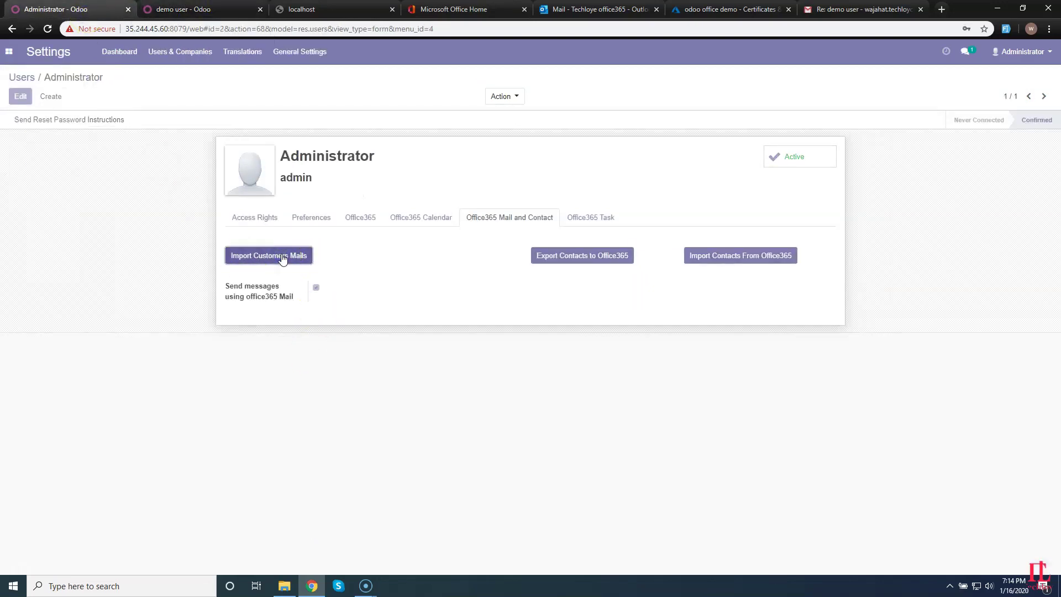
pyautogui.click(166, 9)
pyautogui.click(48, 53)
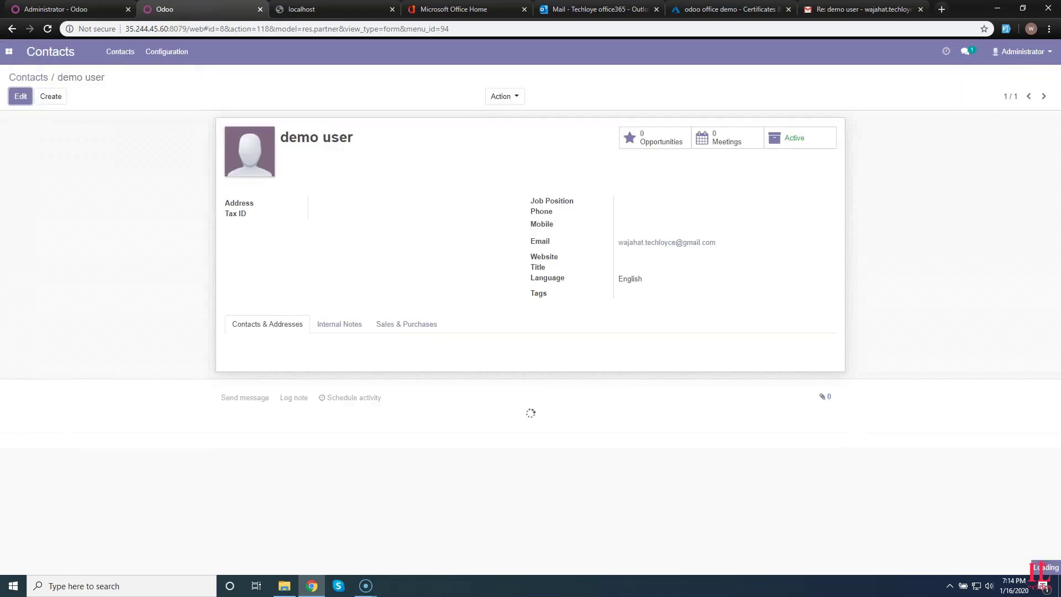
pyautogui.moveTo(383, 467); pyautogui.dragTo(249, 465)
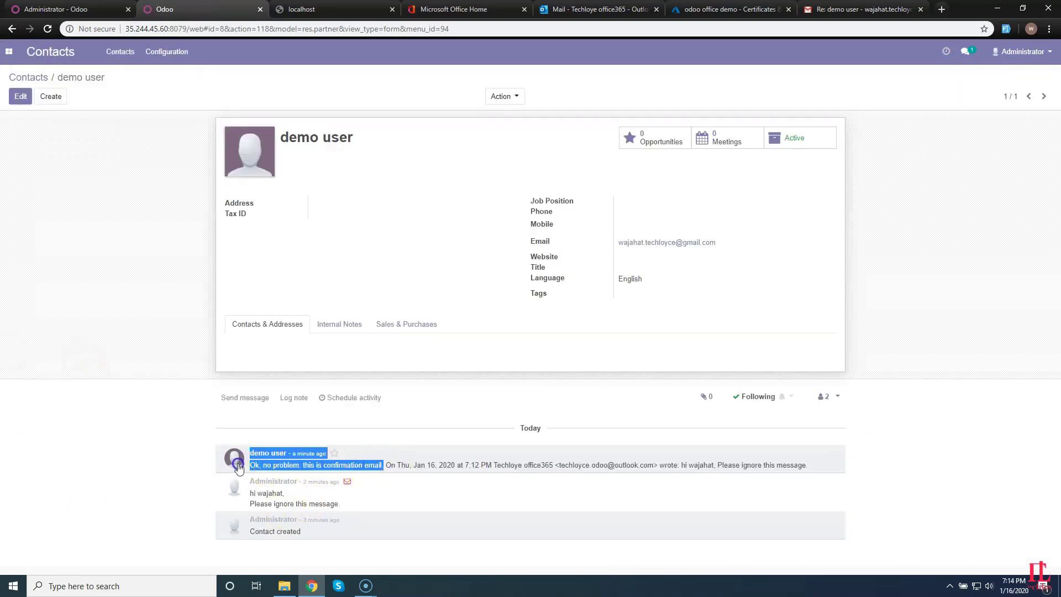
# Highlight the reply text in Outlook for comparison with Odoo.
pyautogui.click(656, 15)
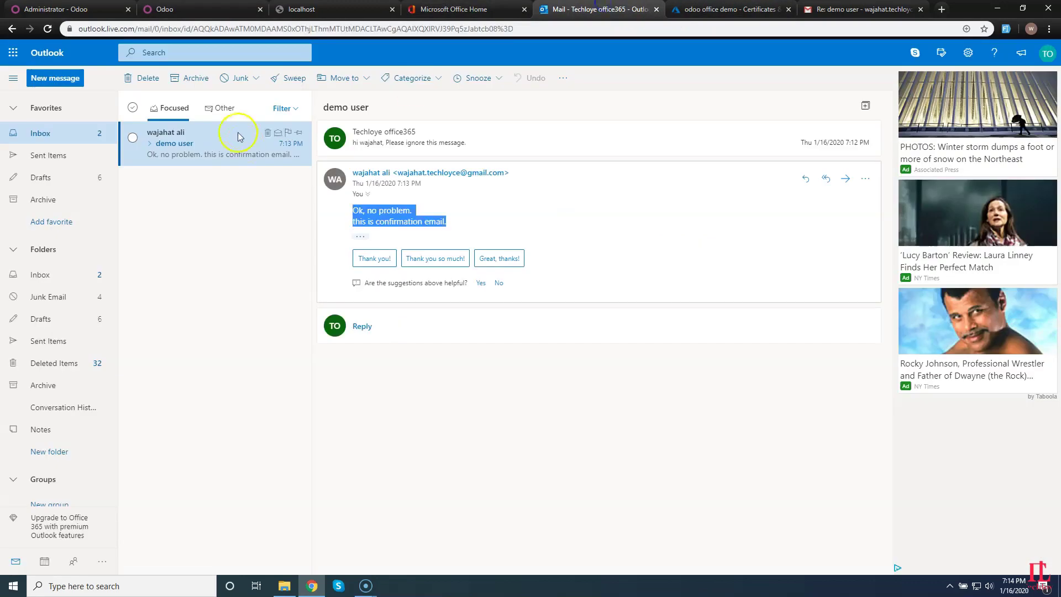
pyautogui.moveTo(469, 225); pyautogui.dragTo(341, 216)
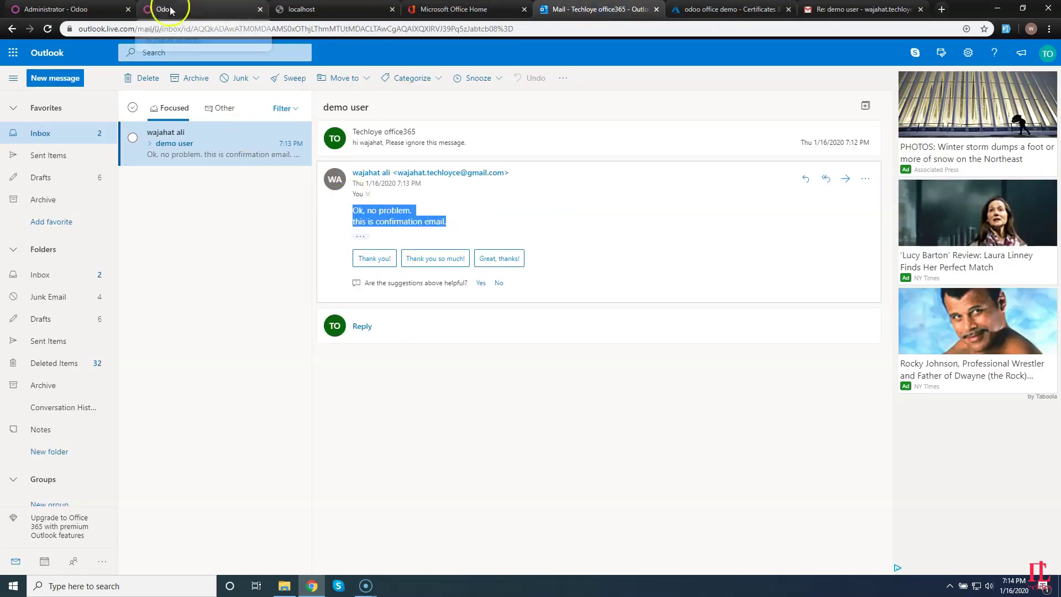
pyautogui.click(66, 9)
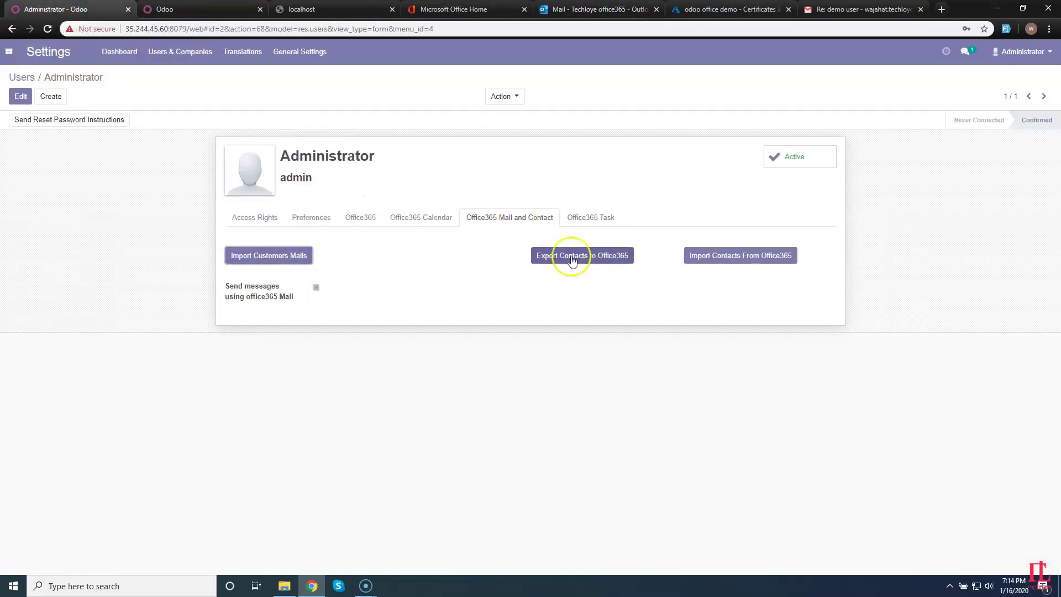
# Confirm Outlook's People list is empty, then return to Odoo's Contacts overview.
pyautogui.click(551, 12)
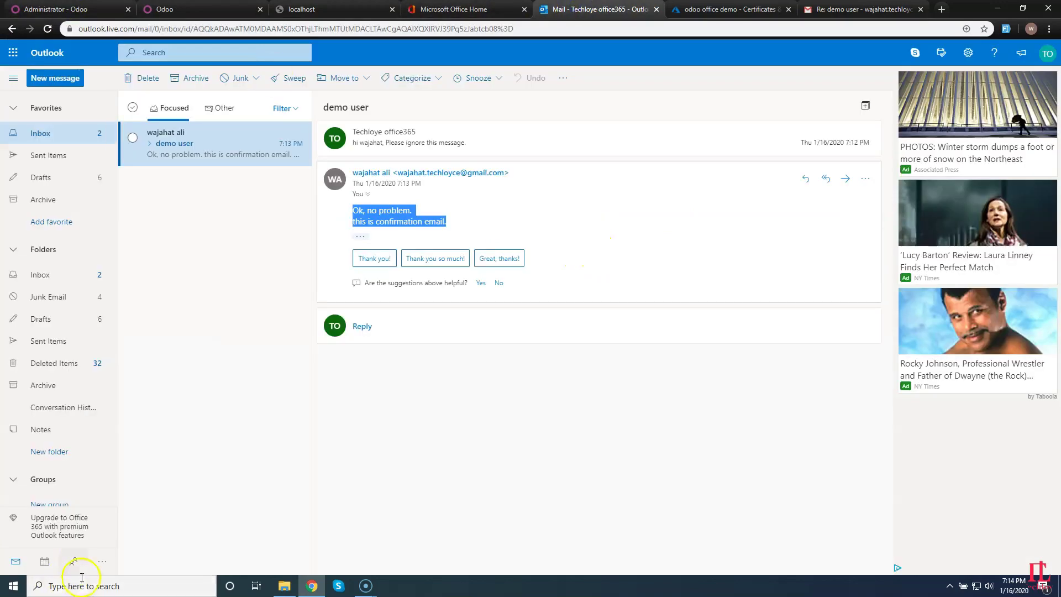
pyautogui.click(73, 561)
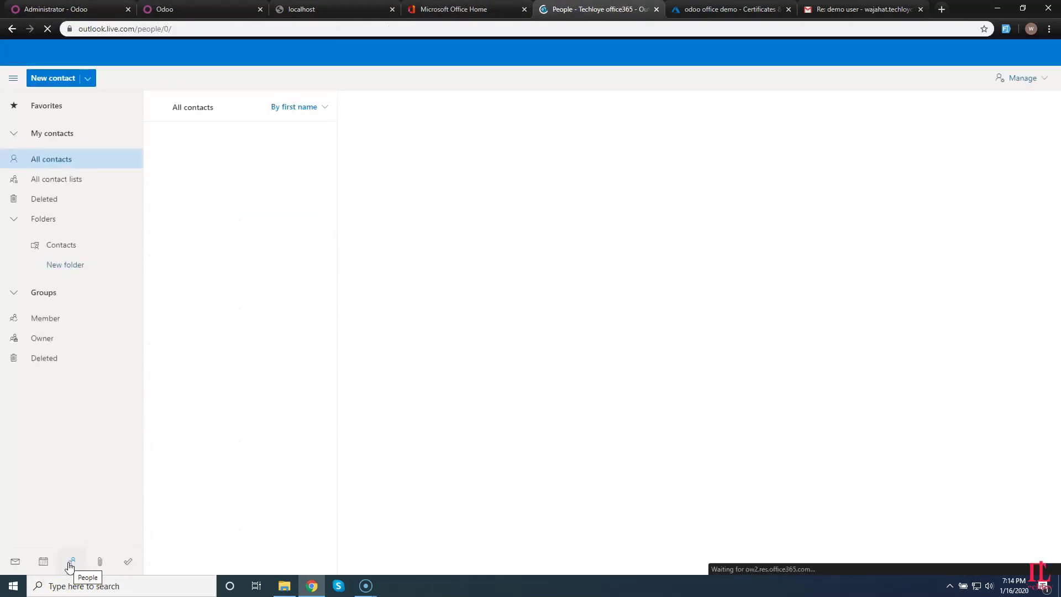
pyautogui.click(359, 277)
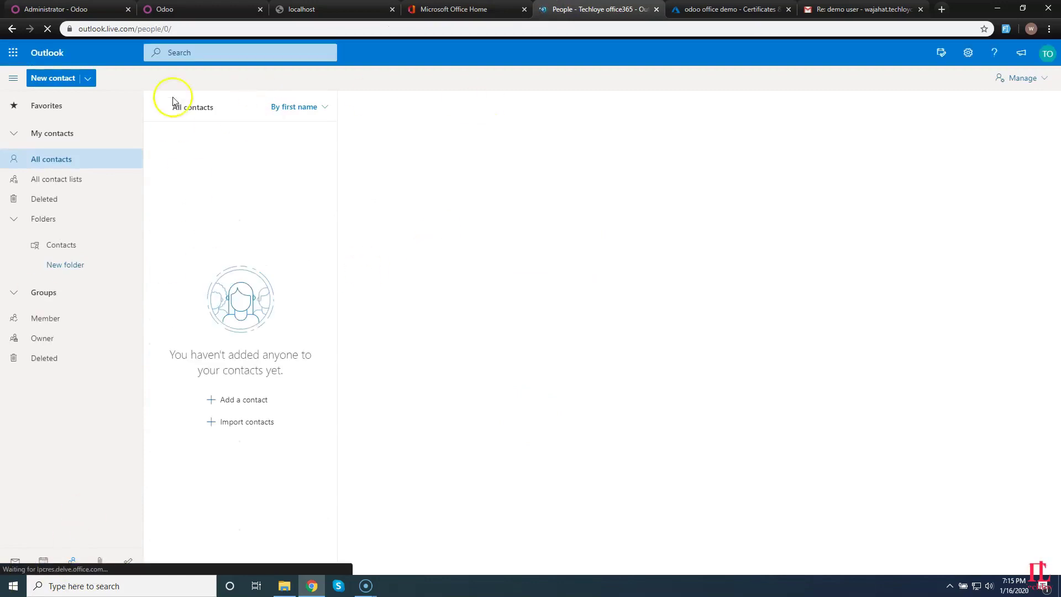
pyautogui.click(83, 9)
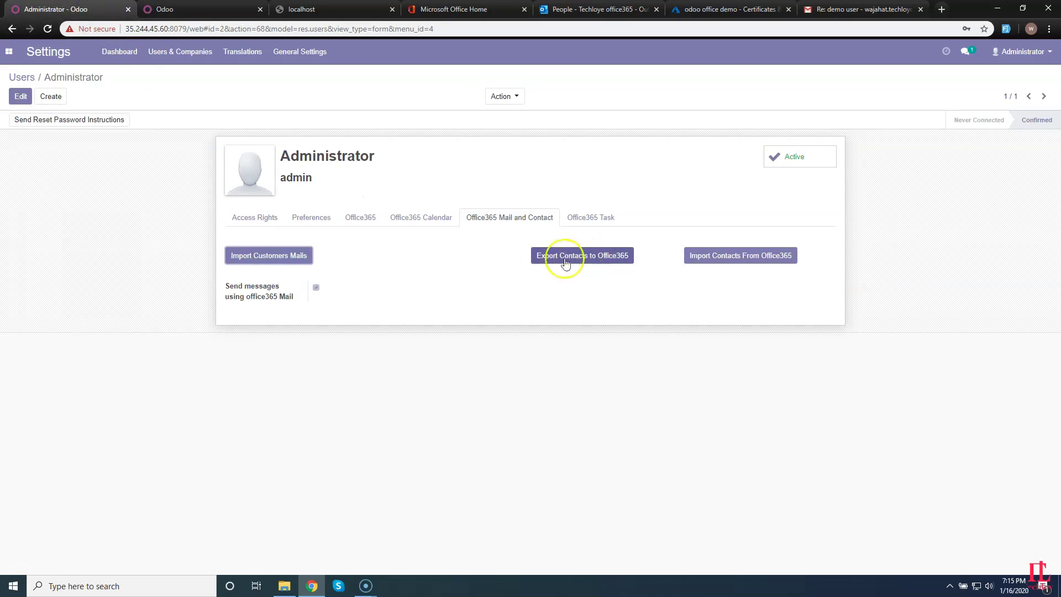
pyautogui.click(166, 9)
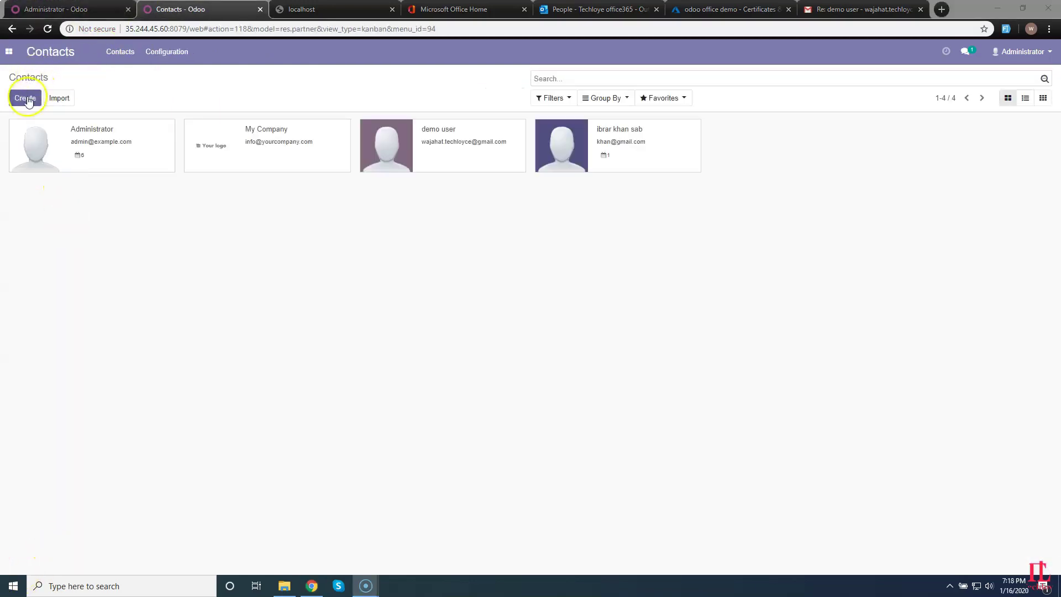
# Start a new contact, typing 'demo contact from odoo to office' and beginning the mobile and e-mail fields.
pyautogui.click(25, 98)
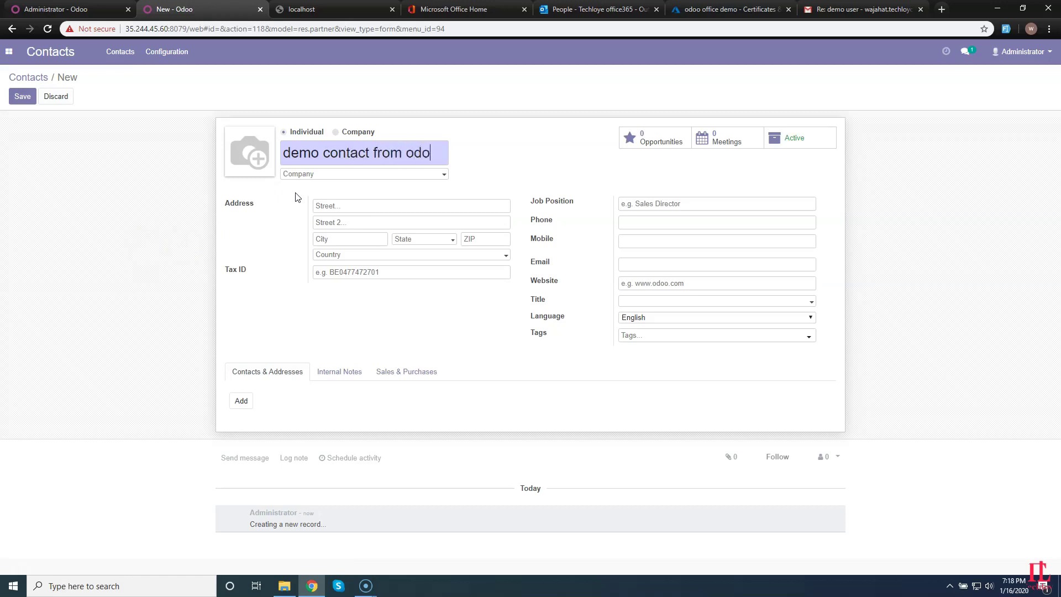
pyautogui.write('demo contact from odoo to office')
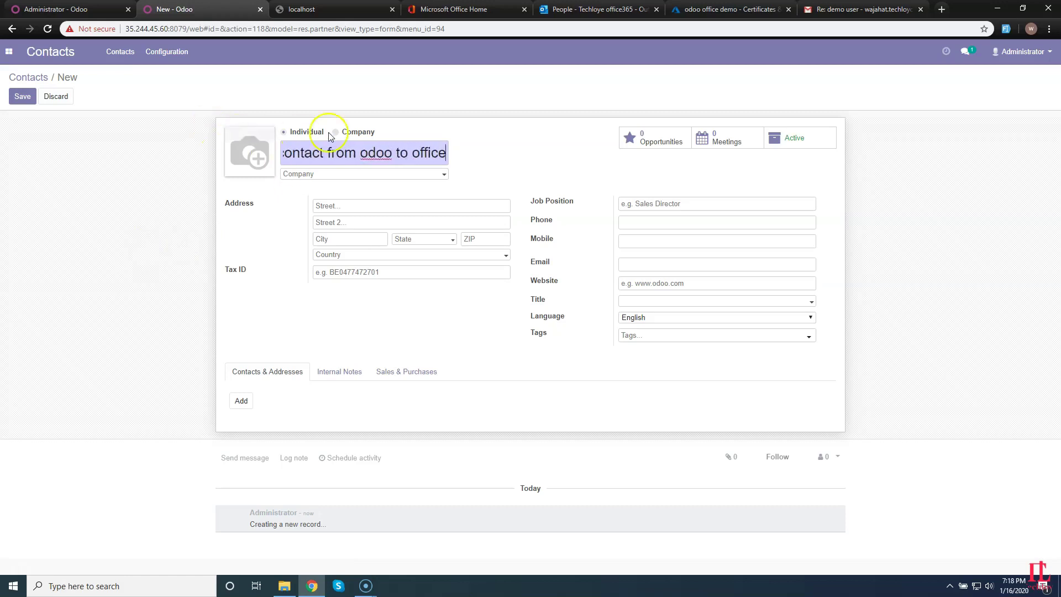
pyautogui.click(635, 243)
pyautogui.write('test@gm')
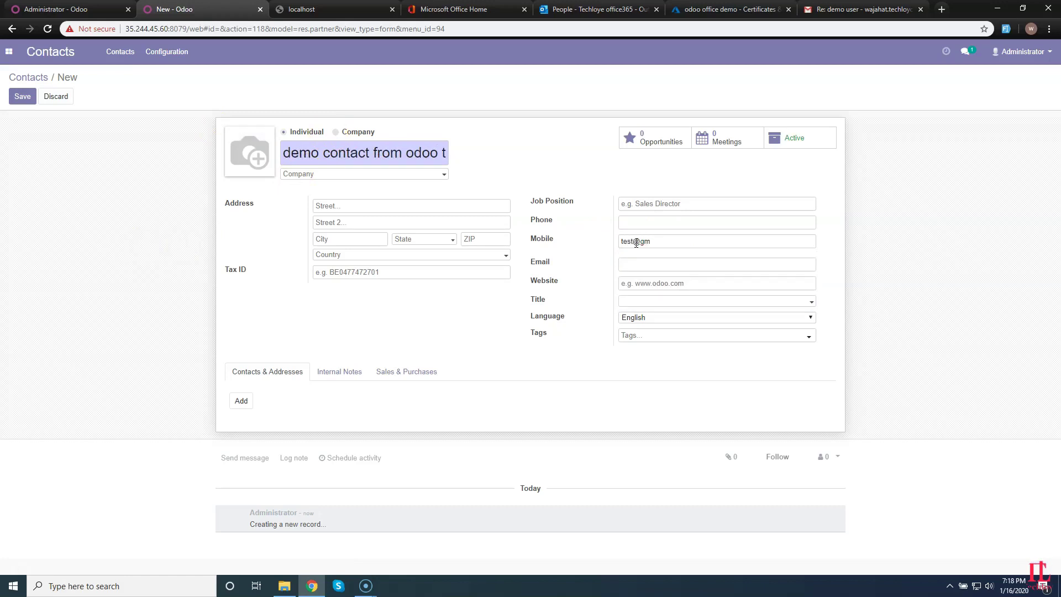
pyautogui.click(650, 265)
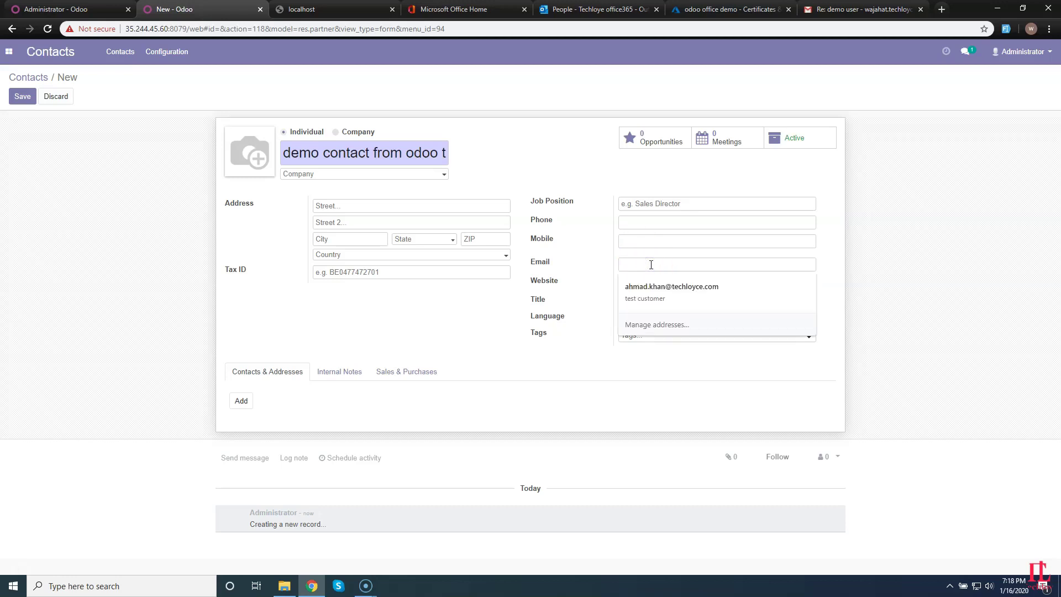
pyautogui.write('test@gmail.com')
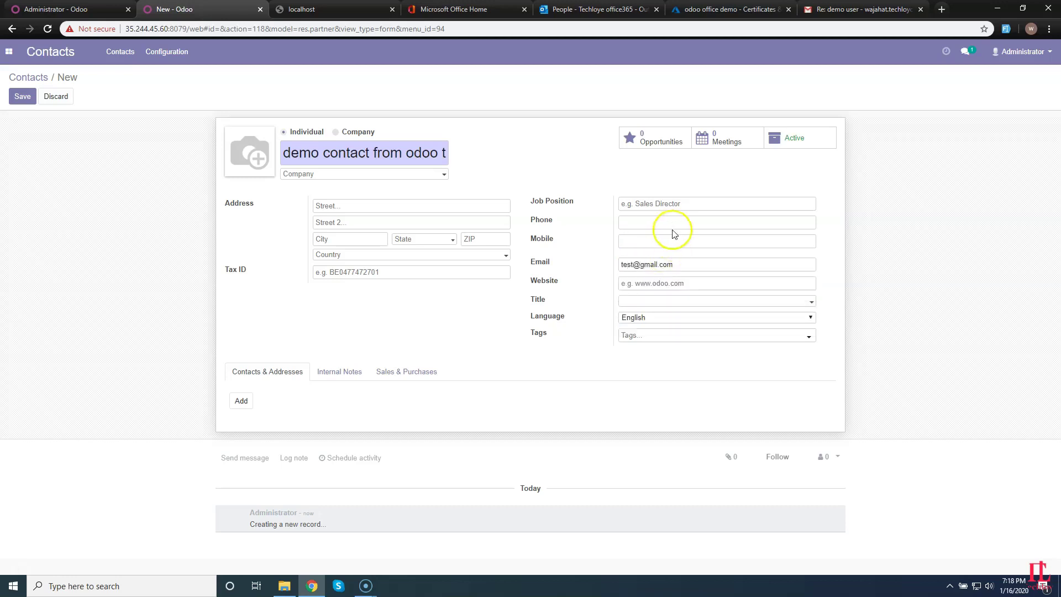
# Fill phone and mobile from browser autofill and save the 'test customer' contact.
pyautogui.click(670, 223)
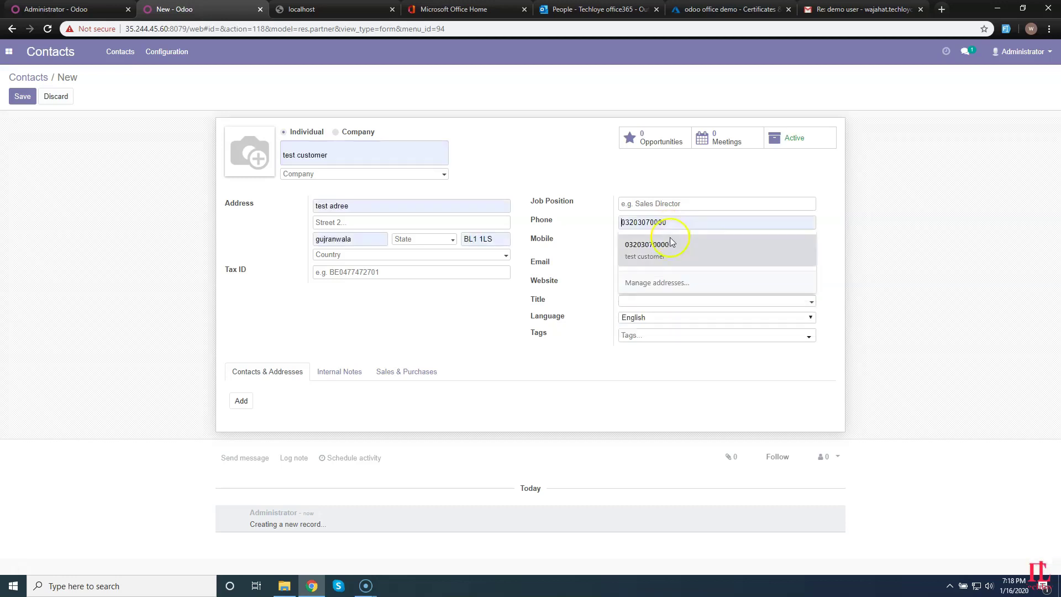
pyautogui.click(675, 242)
pyautogui.click(646, 244)
pyautogui.click(646, 265)
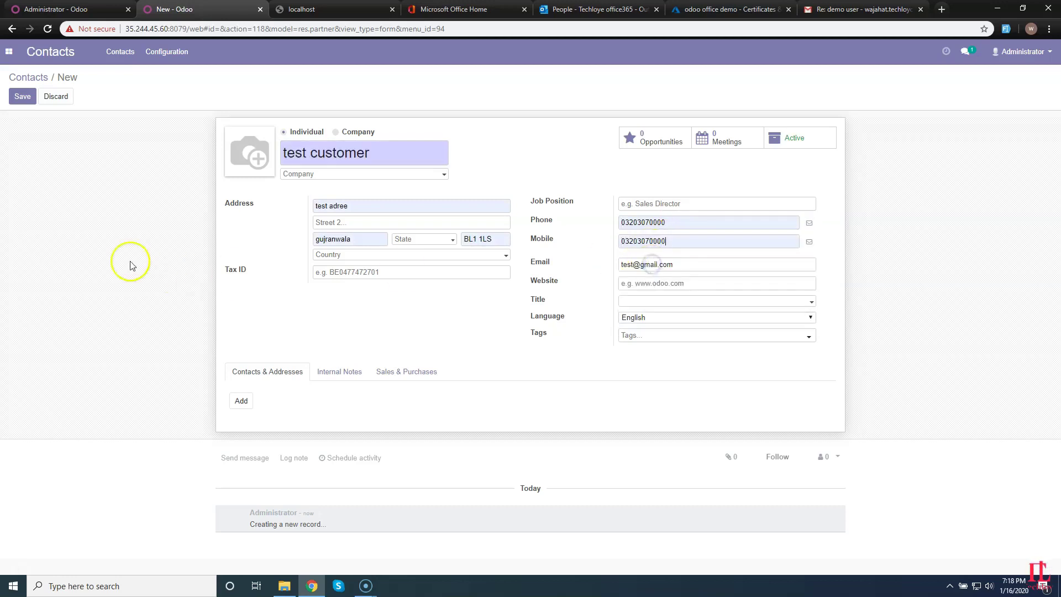
pyautogui.click(22, 97)
pyautogui.doubleClick(308, 139)
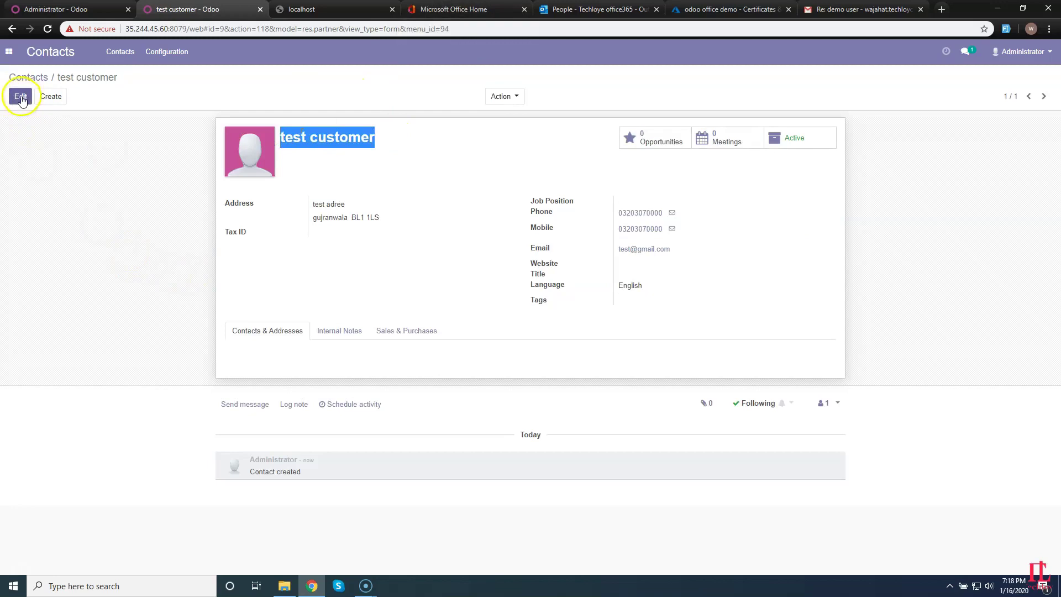
pyautogui.click(464, 9)
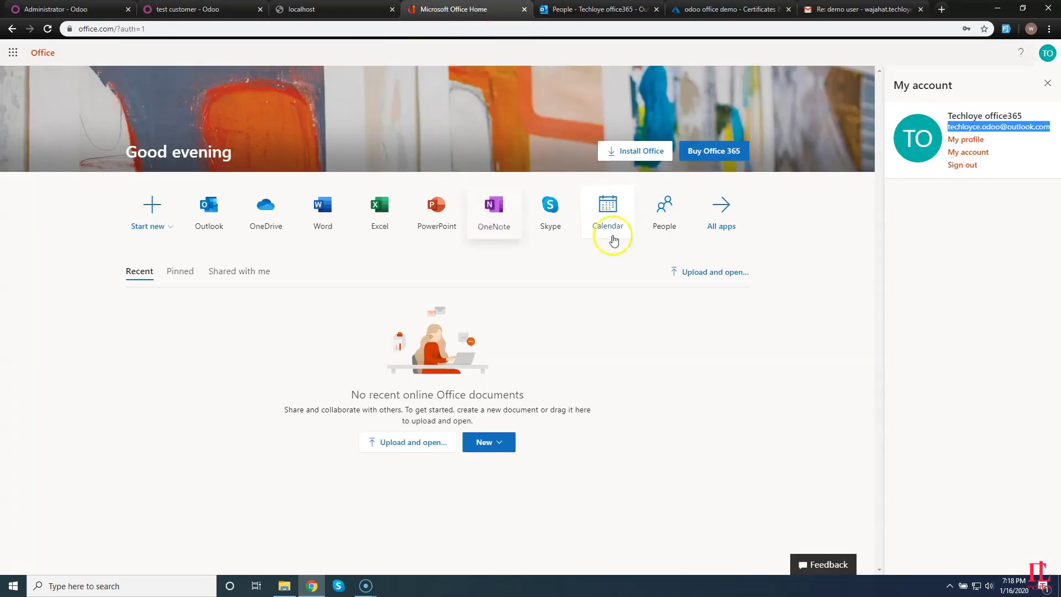
# Export the Odoo contacts to Office365 and confirm test customer appears in Outlook People.
pyautogui.click(574, 9)
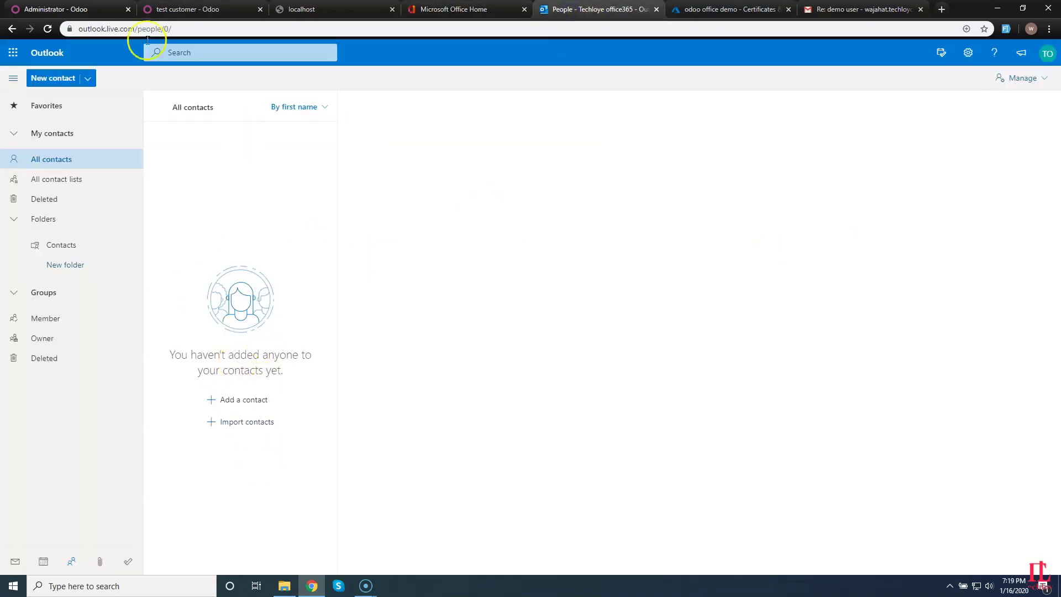
pyautogui.click(66, 9)
pyautogui.click(564, 258)
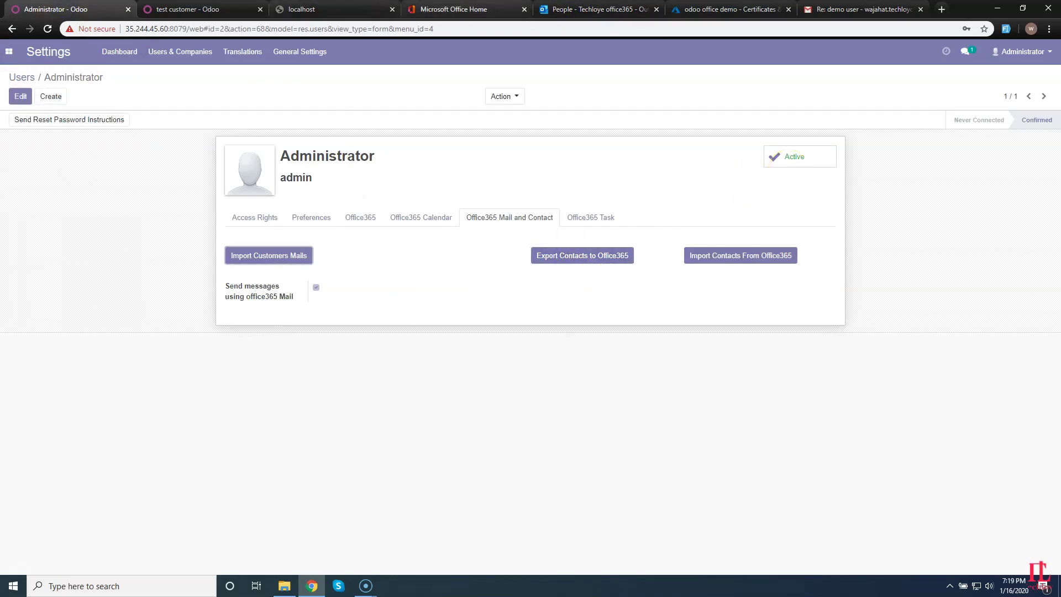
pyautogui.click(576, 9)
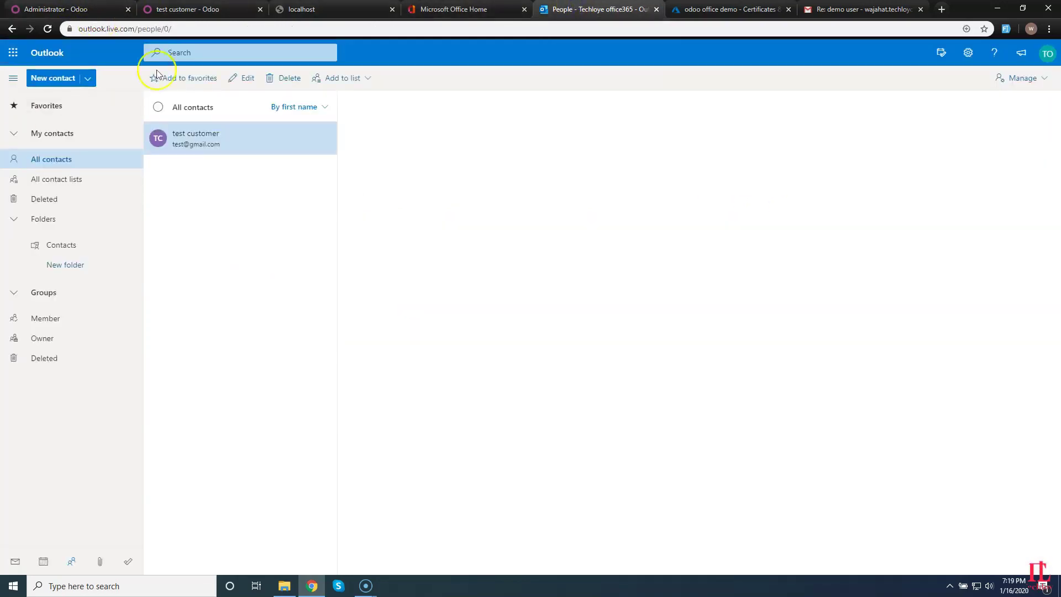
# Favourite test customer, then create the Outlook contact 'demo contact from office' with an e-mail address.
pyautogui.click(193, 138)
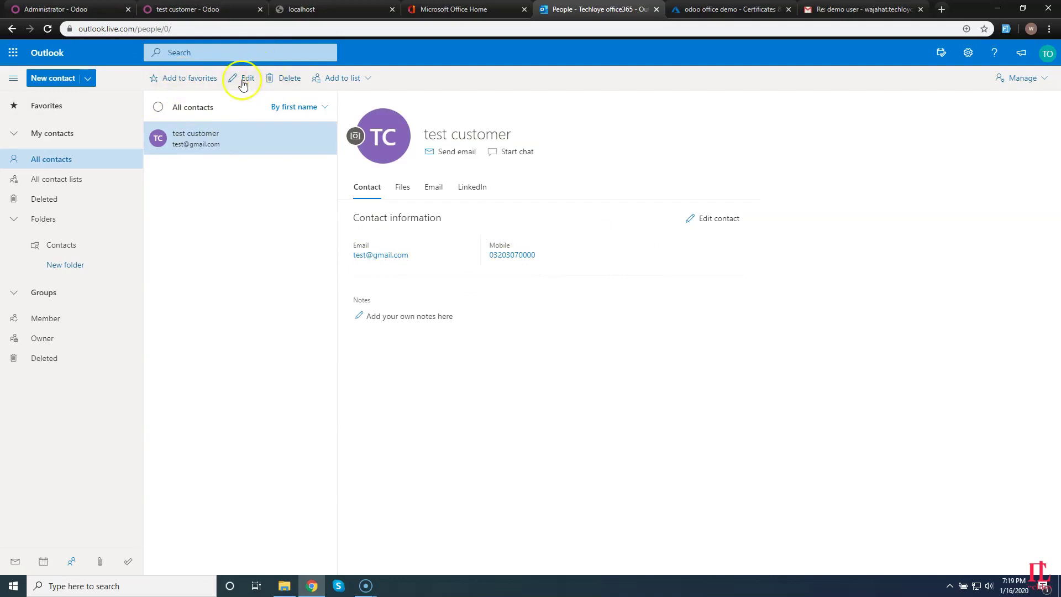
pyautogui.click(158, 83)
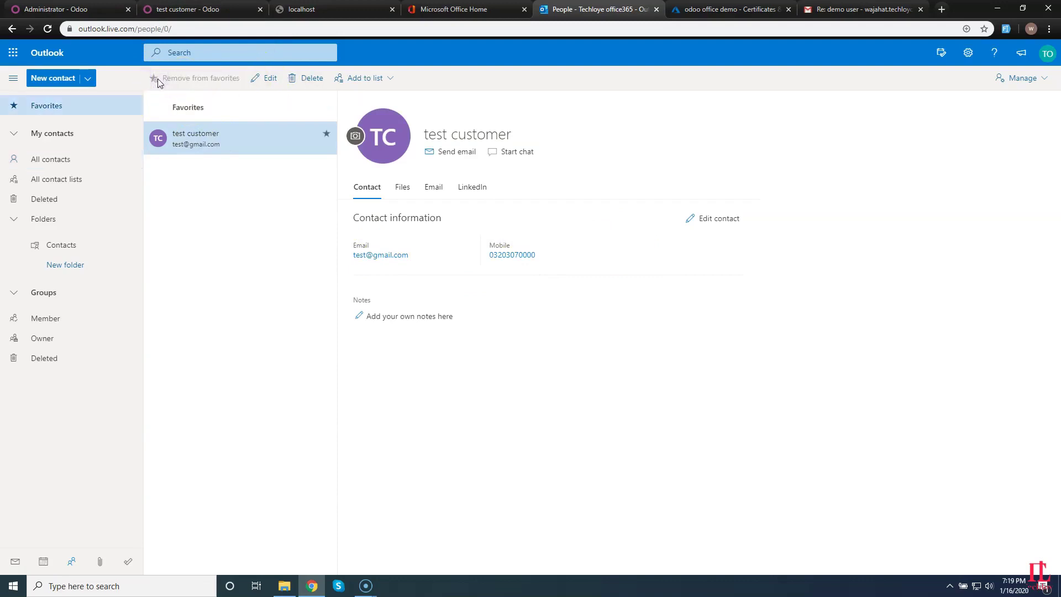
pyautogui.click(34, 77)
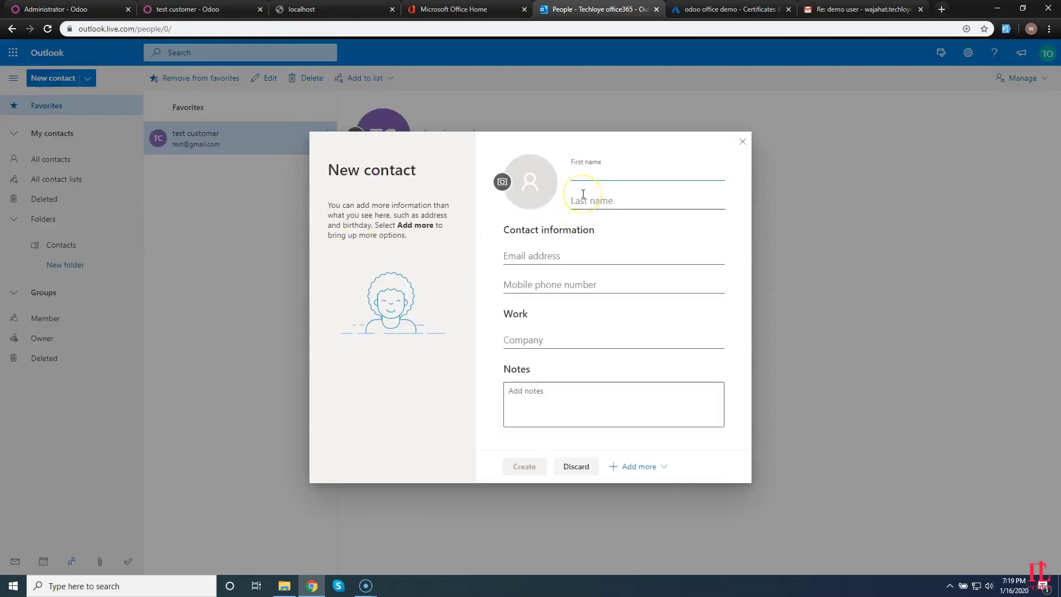
pyautogui.write('demo contact from office')
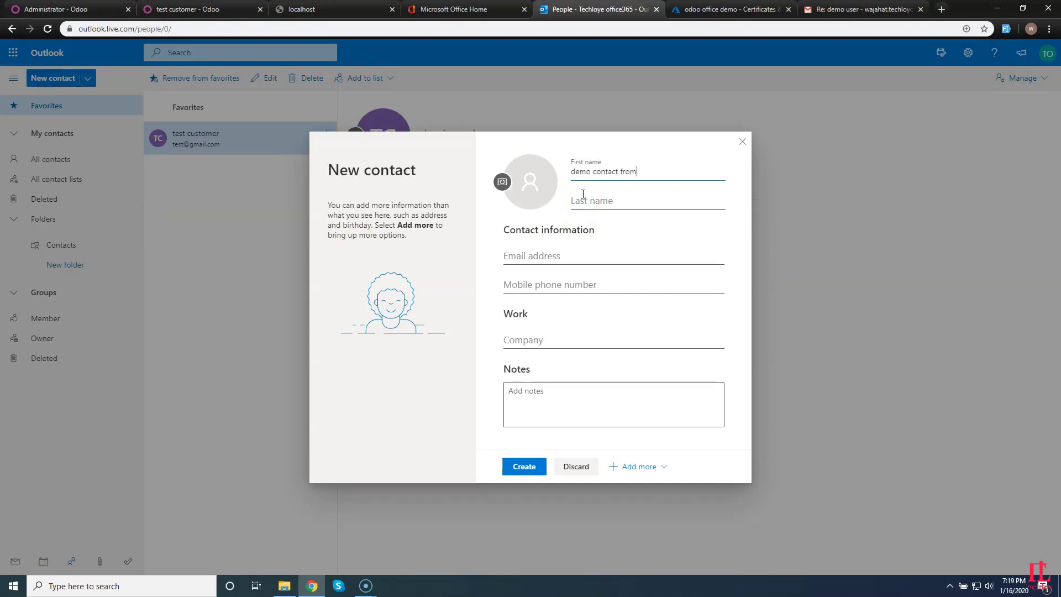
pyautogui.click(548, 255)
pyautogui.write('hello@gmail.com')
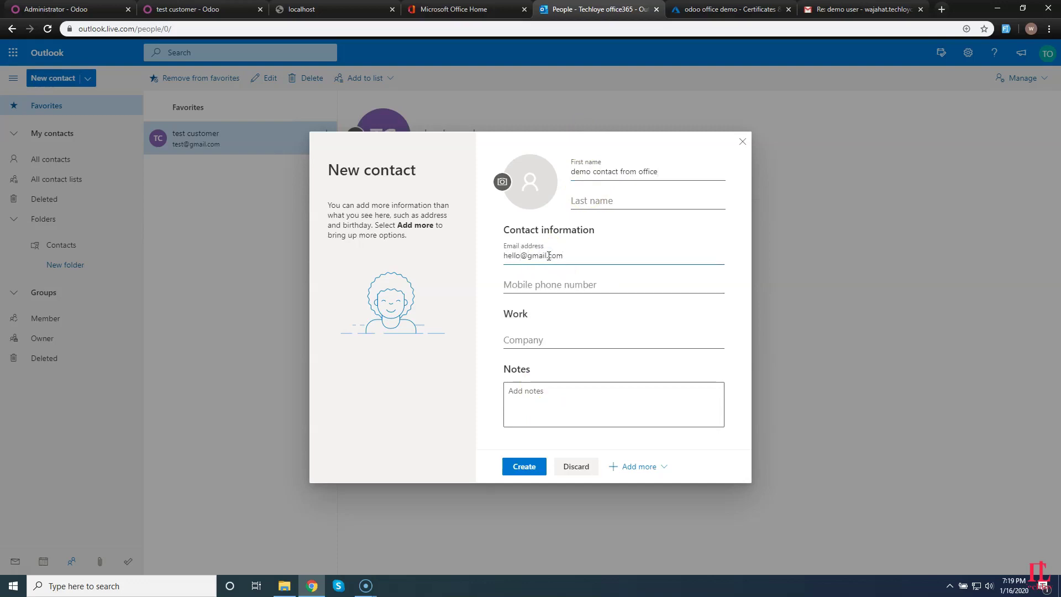
pyautogui.click(526, 465)
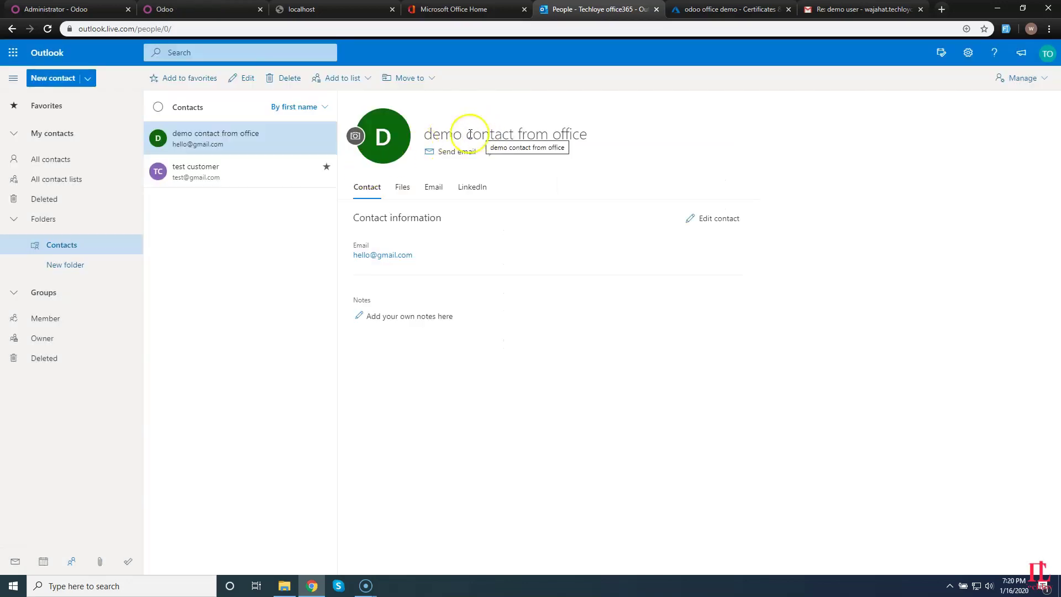
# Import the Office365 contacts into Odoo and open Contacts to find demo contact from office.
pyautogui.click(206, 9)
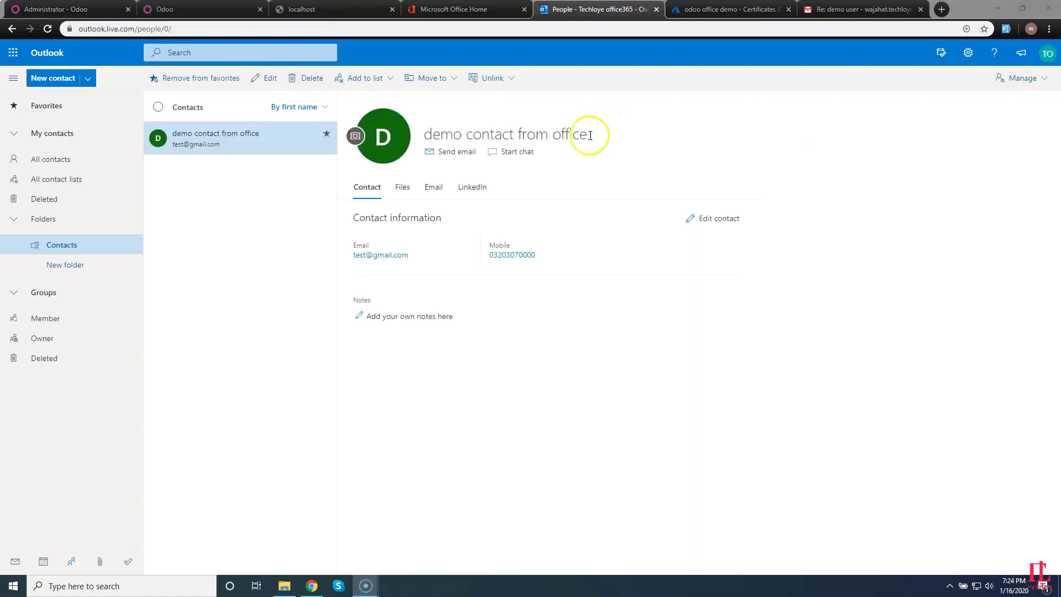
pyautogui.moveTo(587, 135); pyautogui.dragTo(424, 135)
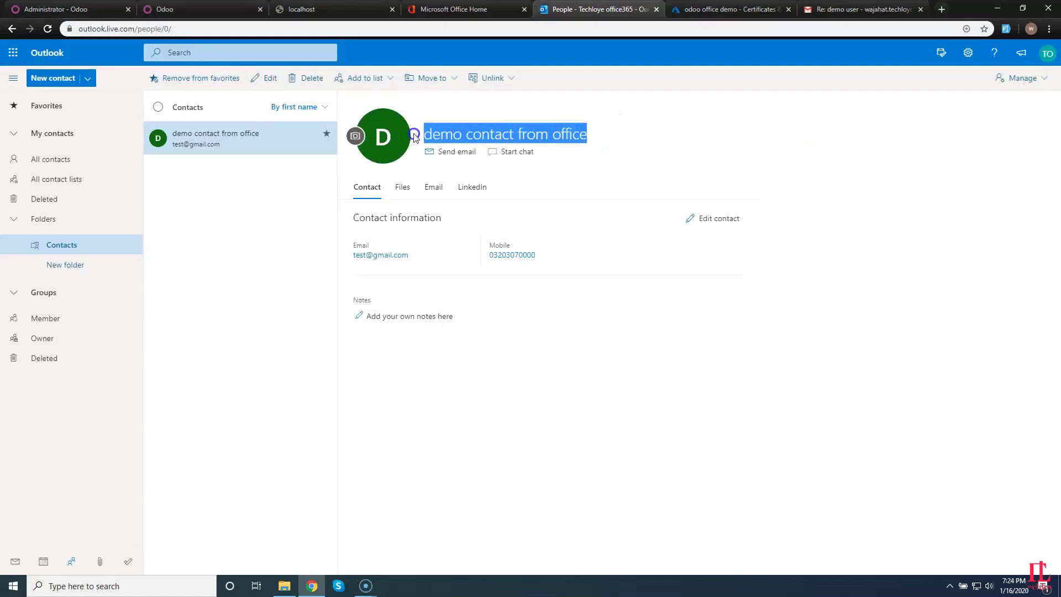
pyautogui.click(44, 9)
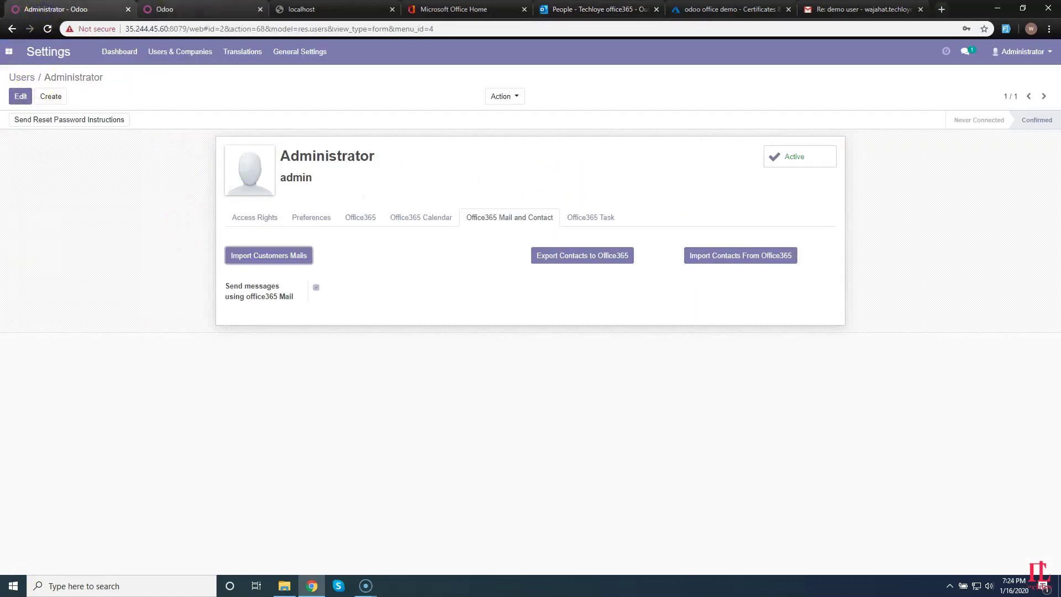
pyautogui.click(205, 9)
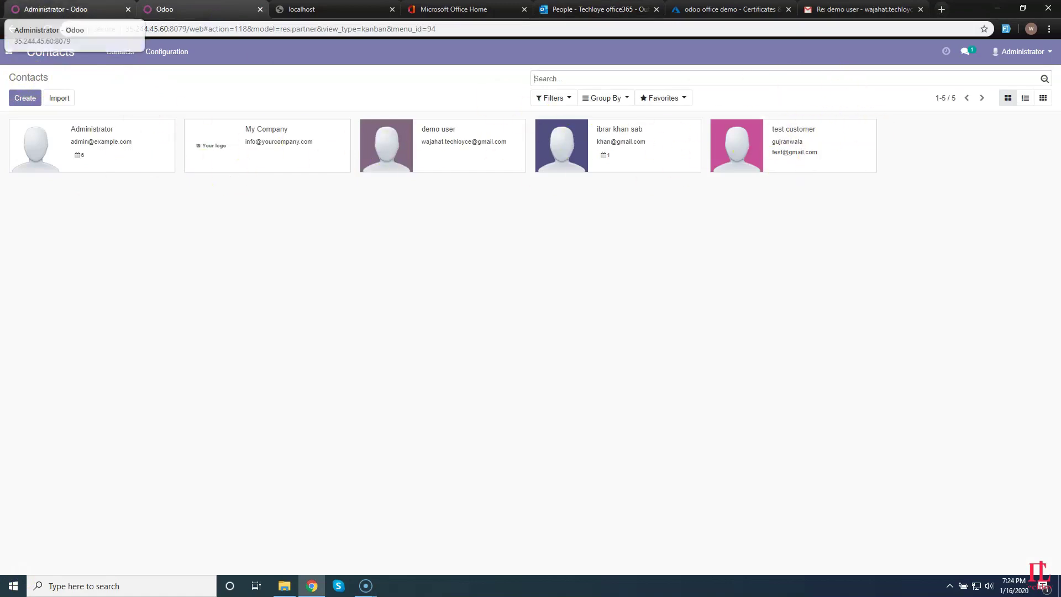
pyautogui.click(58, 10)
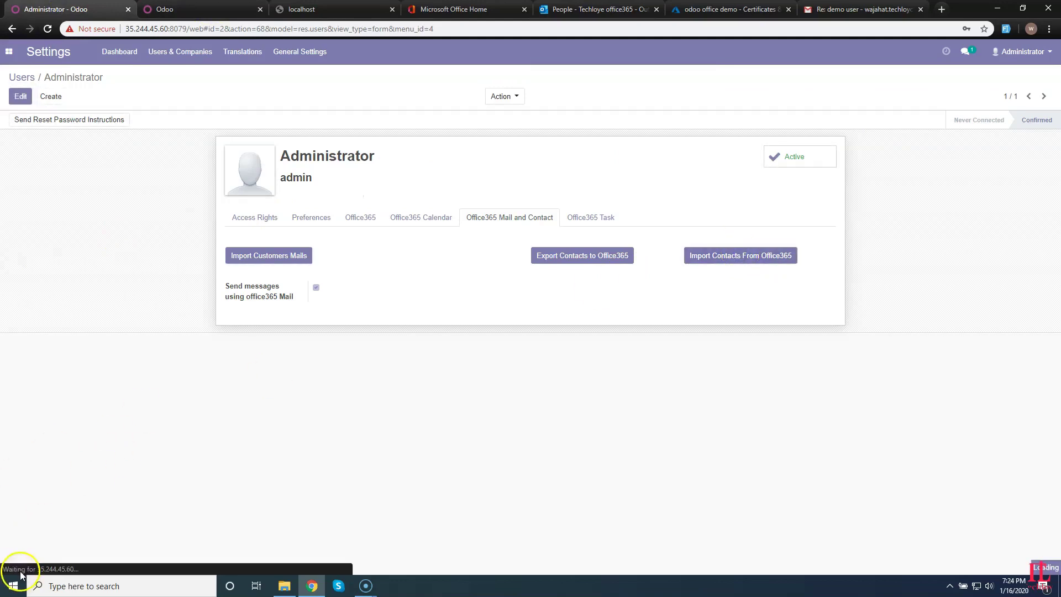
pyautogui.click(8, 51)
pyautogui.click(26, 102)
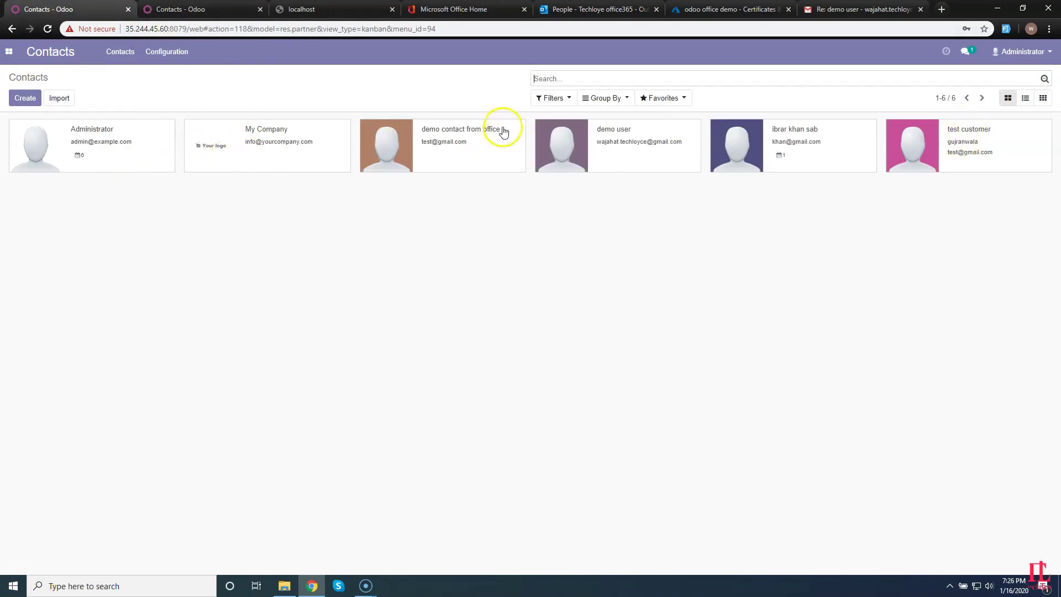
# Check the demo contact from office record, then go to Settings' Users list.
pyautogui.click(501, 132)
pyautogui.tripleClick(322, 159)
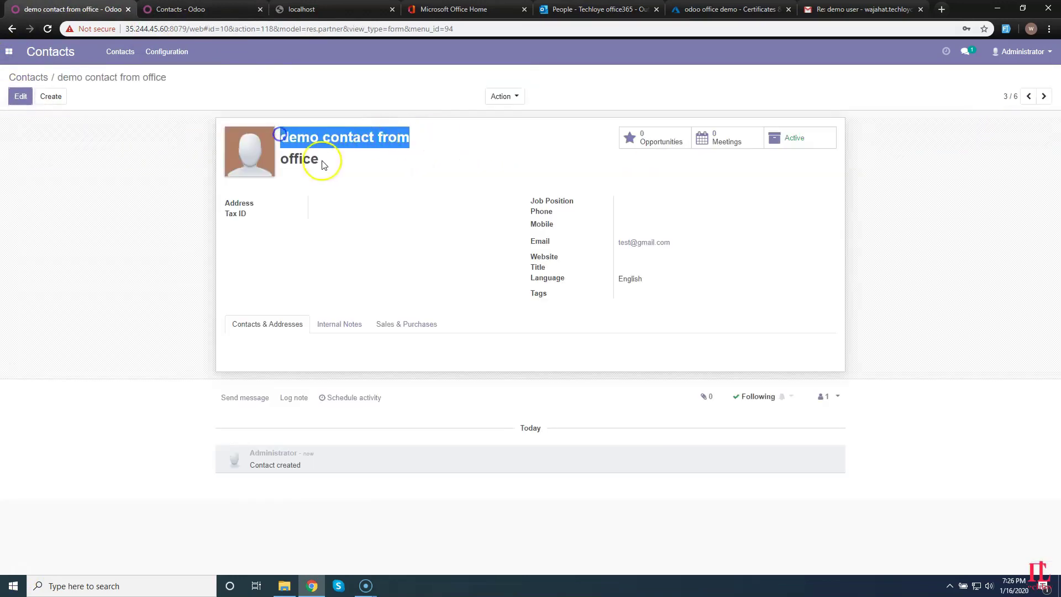
pyautogui.click(9, 53)
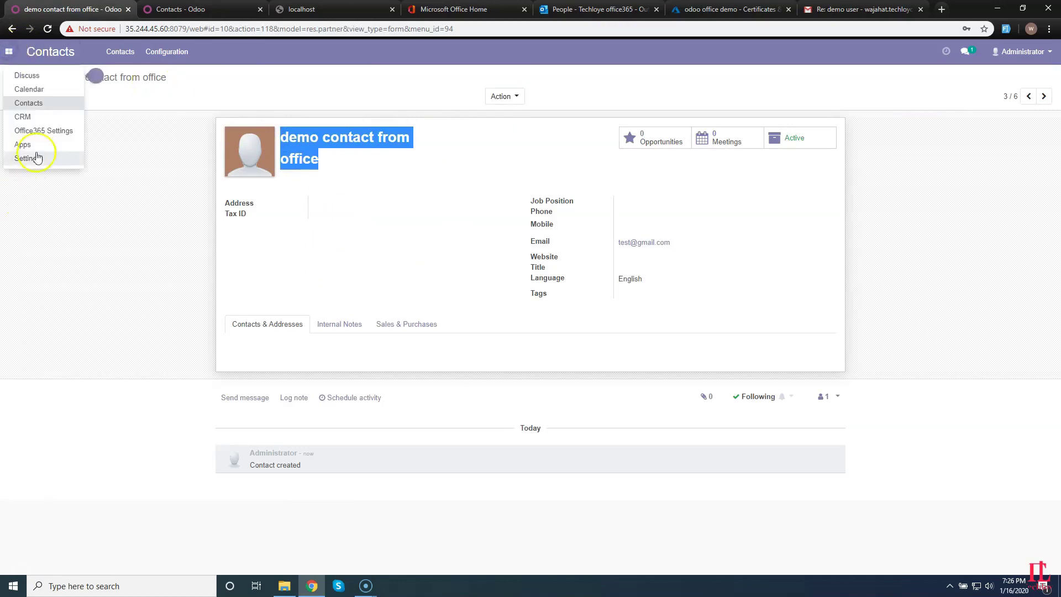
pyautogui.click(35, 155)
pyautogui.click(187, 54)
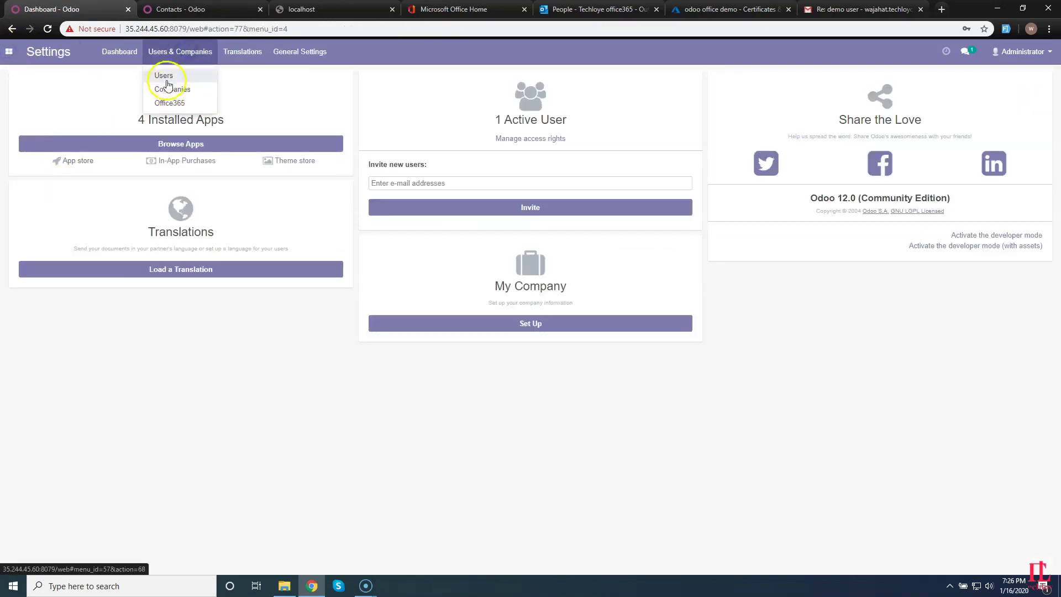
pyautogui.click(164, 78)
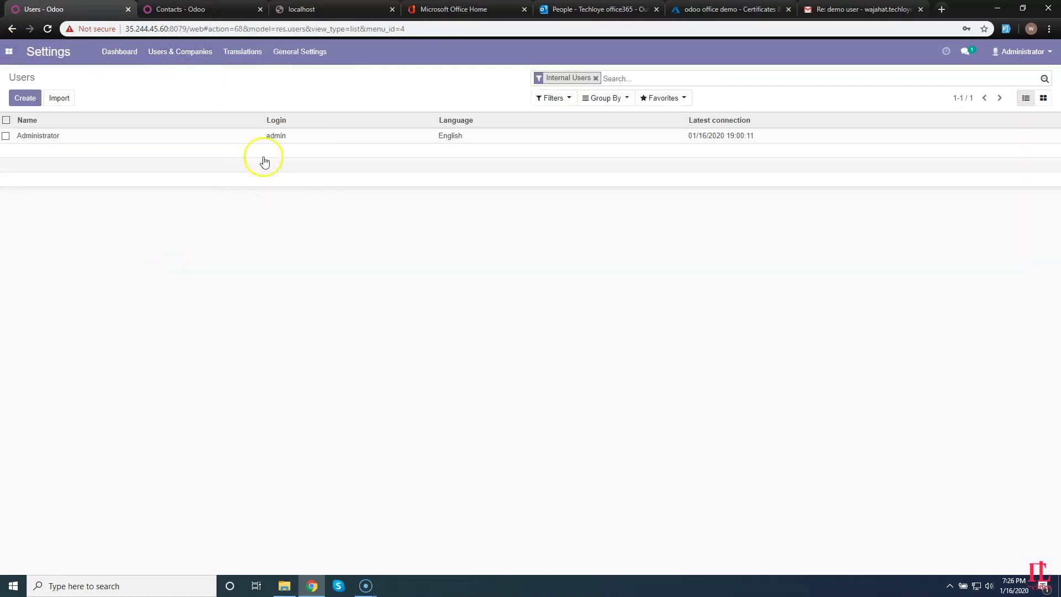
# Open the Administrator user's Office365 Task tab, then the Administrator contact record.
pyautogui.click(585, 216)
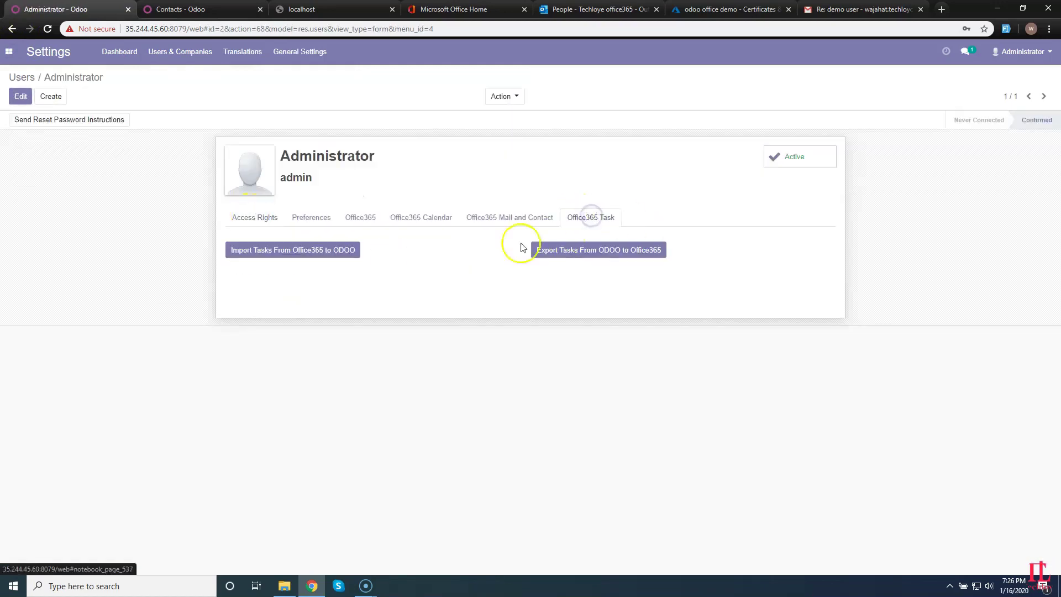
pyautogui.click(232, 9)
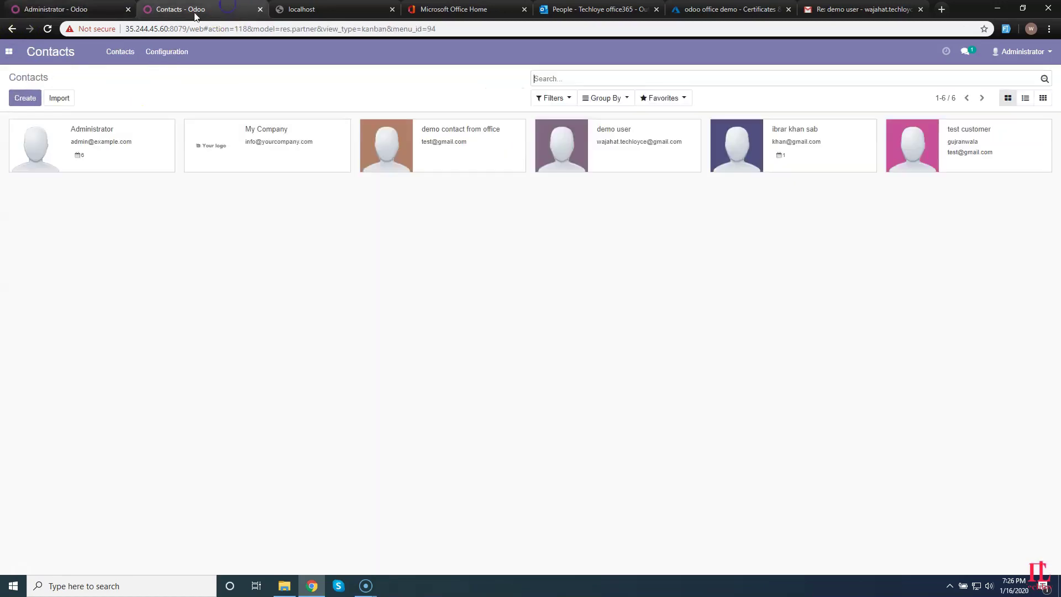
pyautogui.click(113, 139)
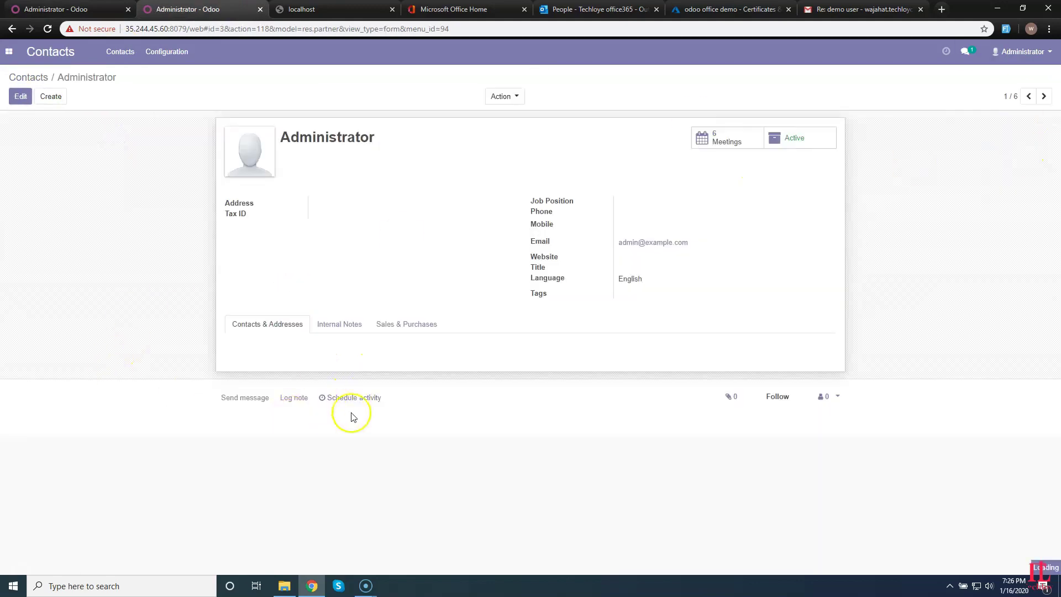
# Schedule a To Do activity 'demo activity' with note 'hello' on Administrator, due 01/21/2020.
pyautogui.click(356, 398)
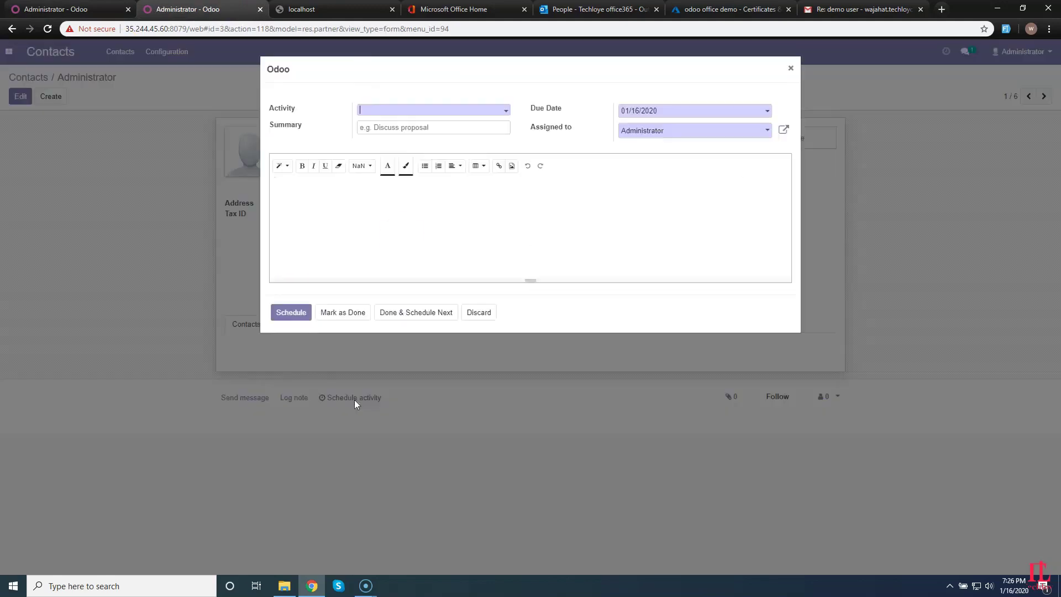
pyautogui.click(396, 110)
pyautogui.click(389, 155)
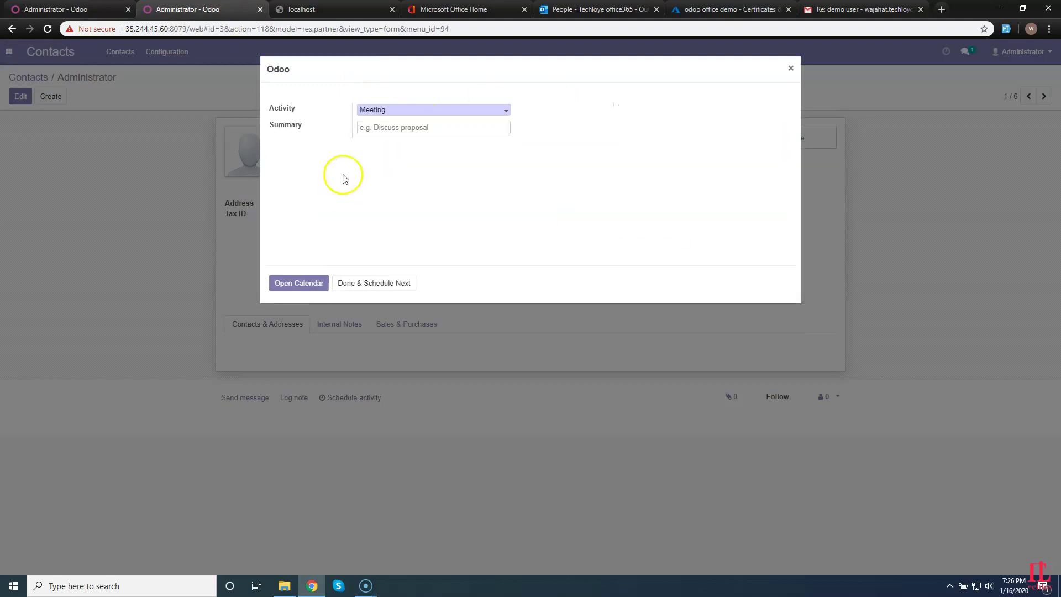
pyautogui.click(449, 110)
pyautogui.click(379, 167)
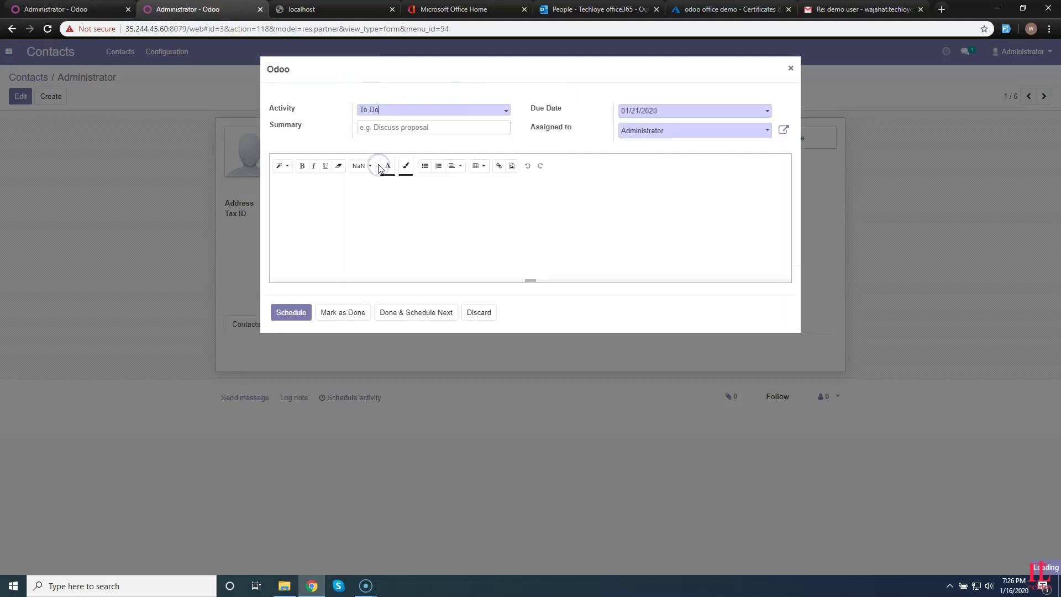
pyautogui.click(391, 218)
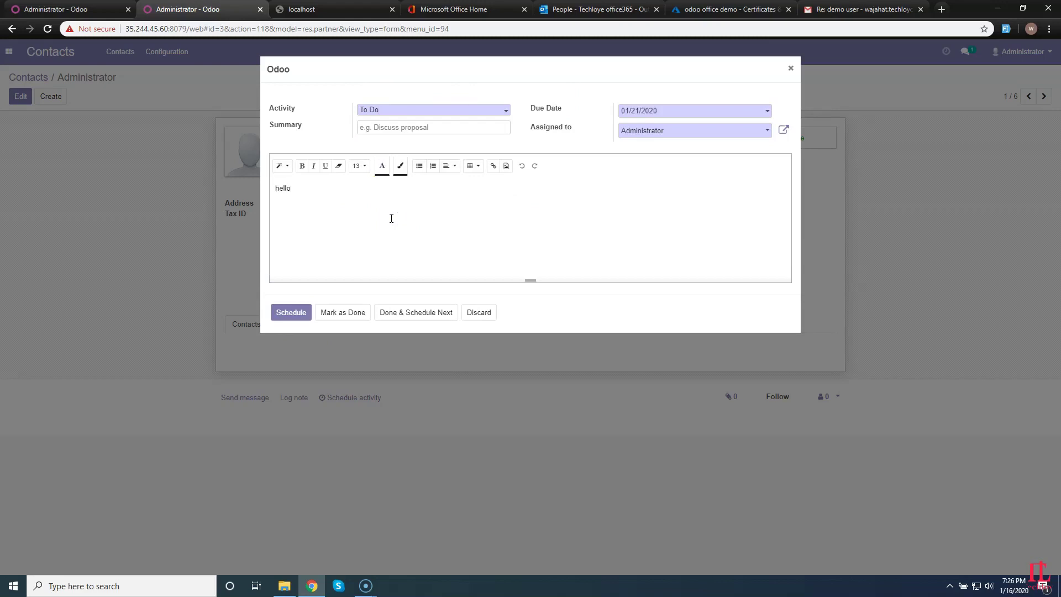
pyautogui.click(427, 128)
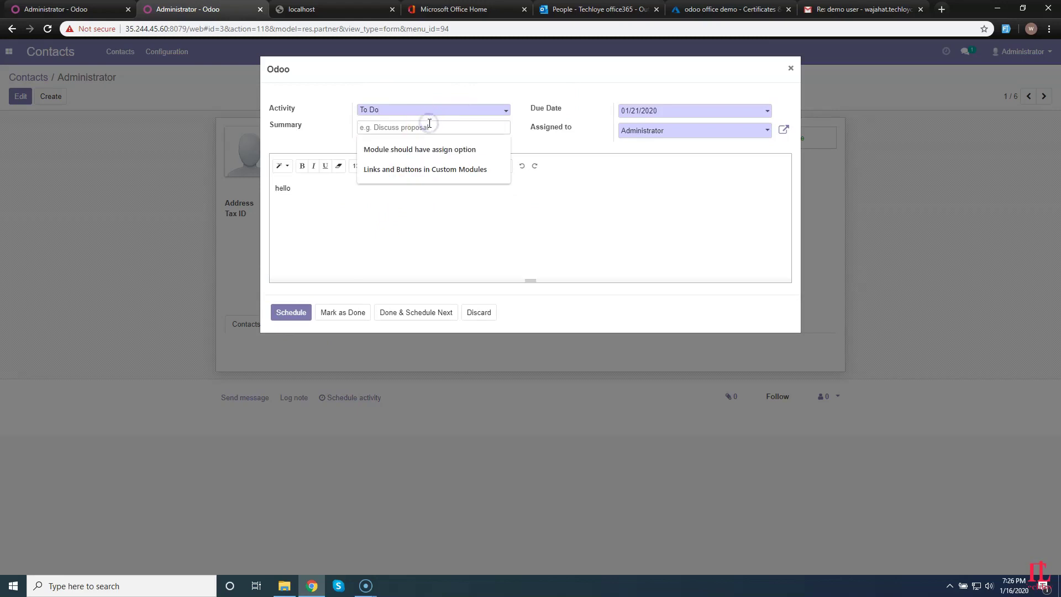
pyautogui.write('demo activity')
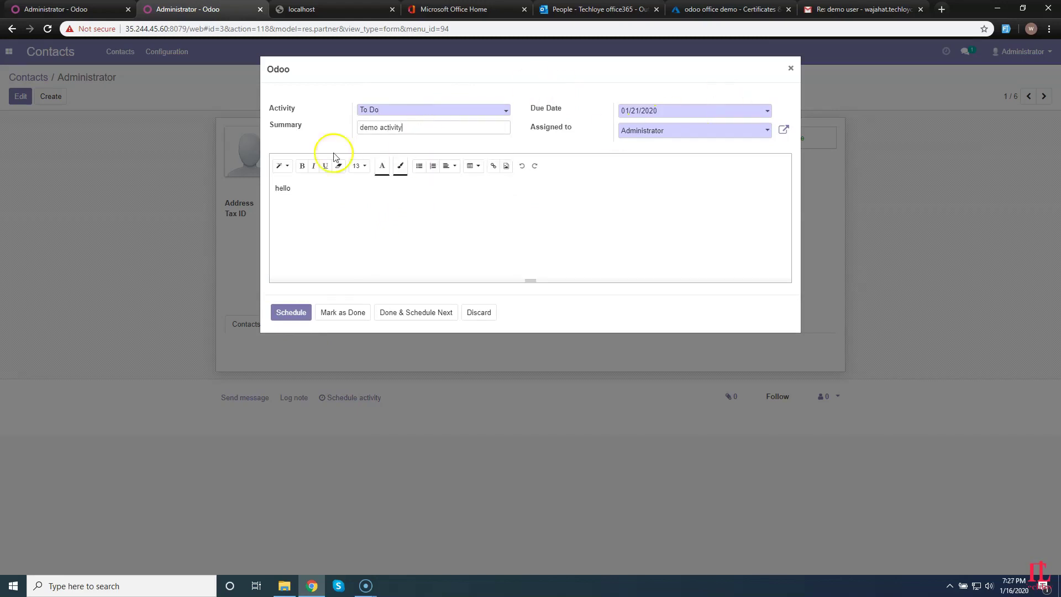
pyautogui.click(291, 313)
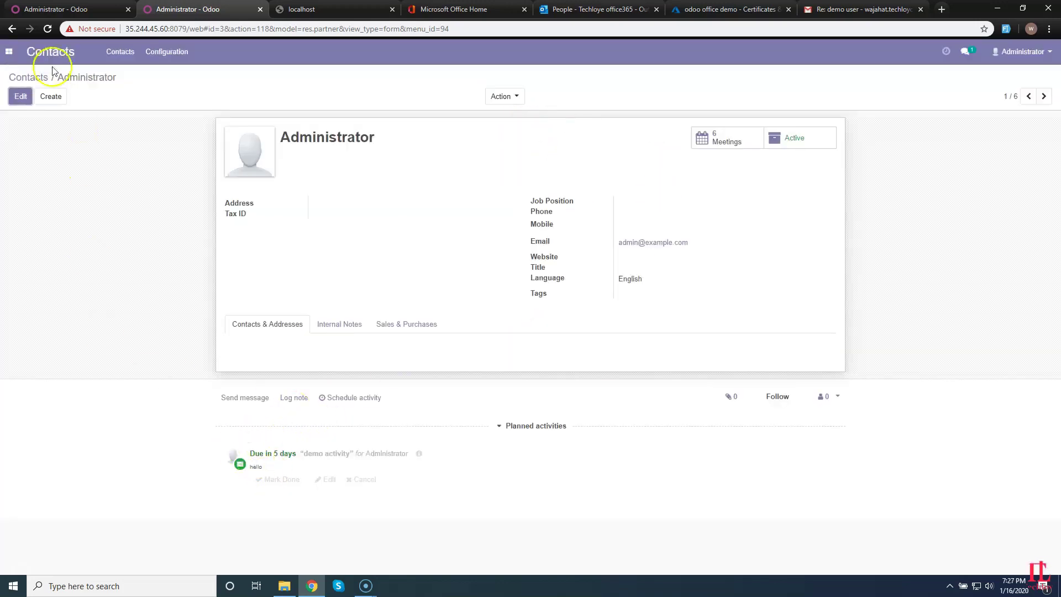
pyautogui.click(50, 9)
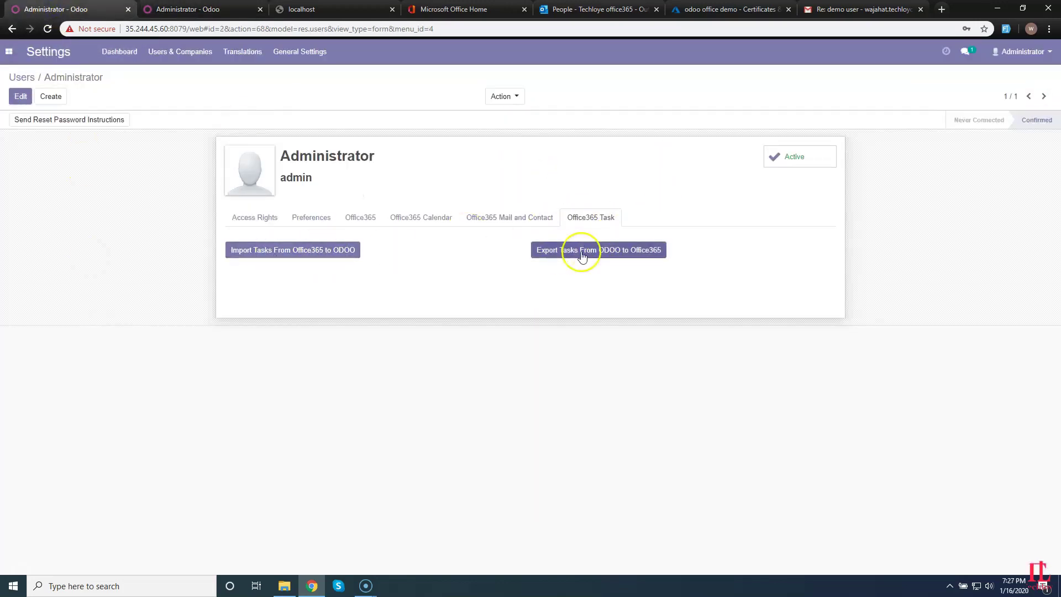
# Export Odoo tasks to Office365 and view 'demo activity' in Microsoft To Do, due January 21.
pyautogui.click(582, 255)
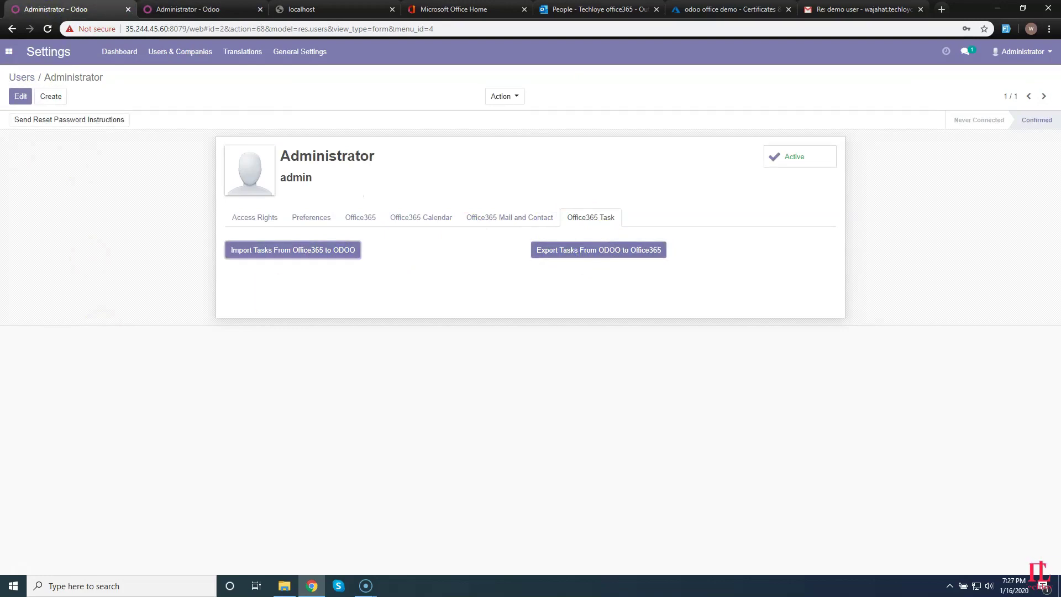
pyautogui.click(622, 14)
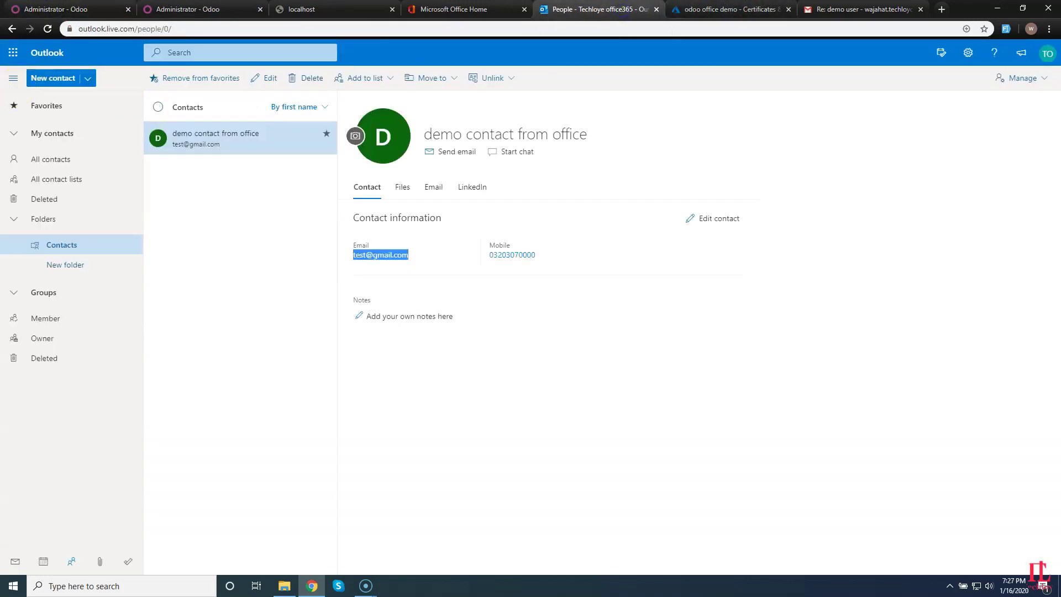
pyautogui.click(13, 52)
pyautogui.click(34, 230)
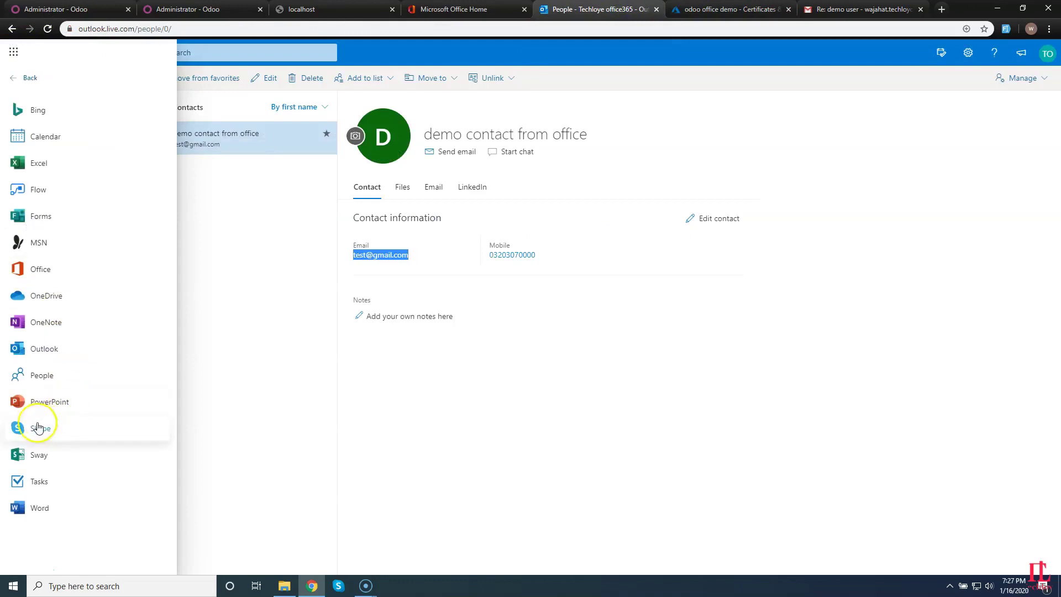
pyautogui.click(39, 480)
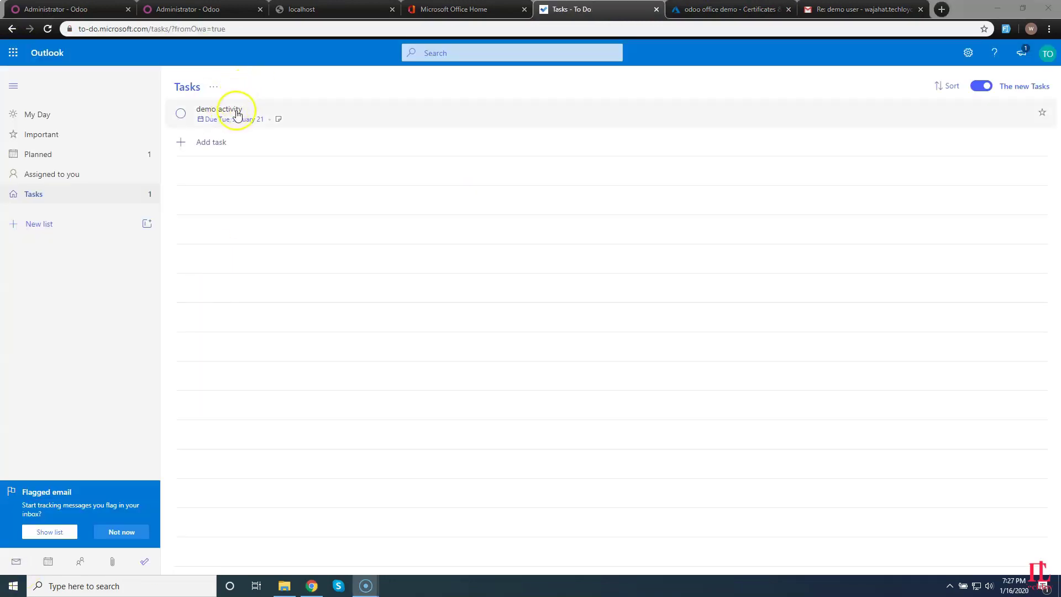
pyautogui.click(80, 8)
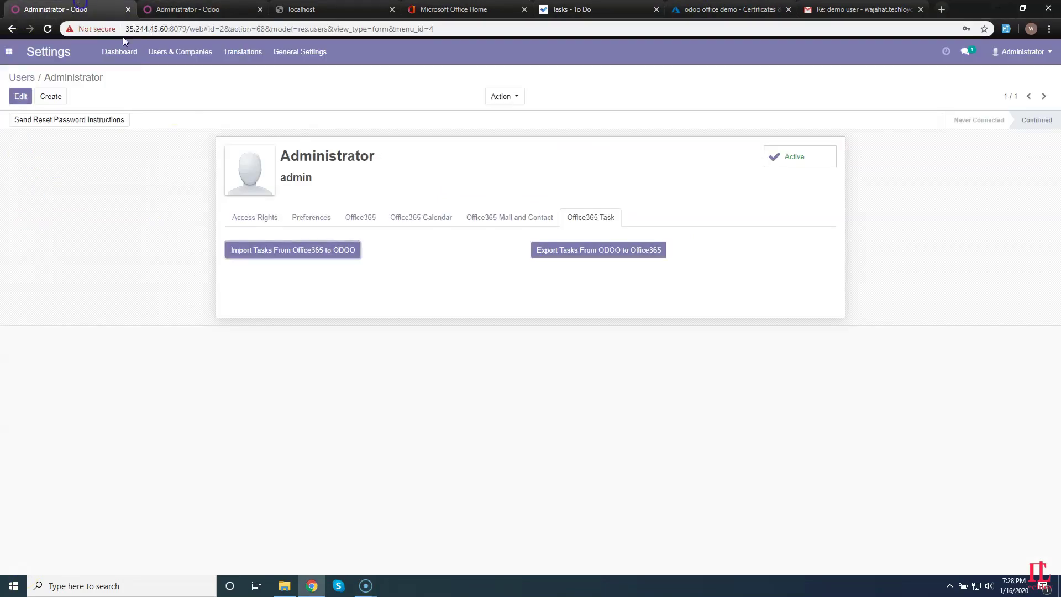
pyautogui.click(202, 10)
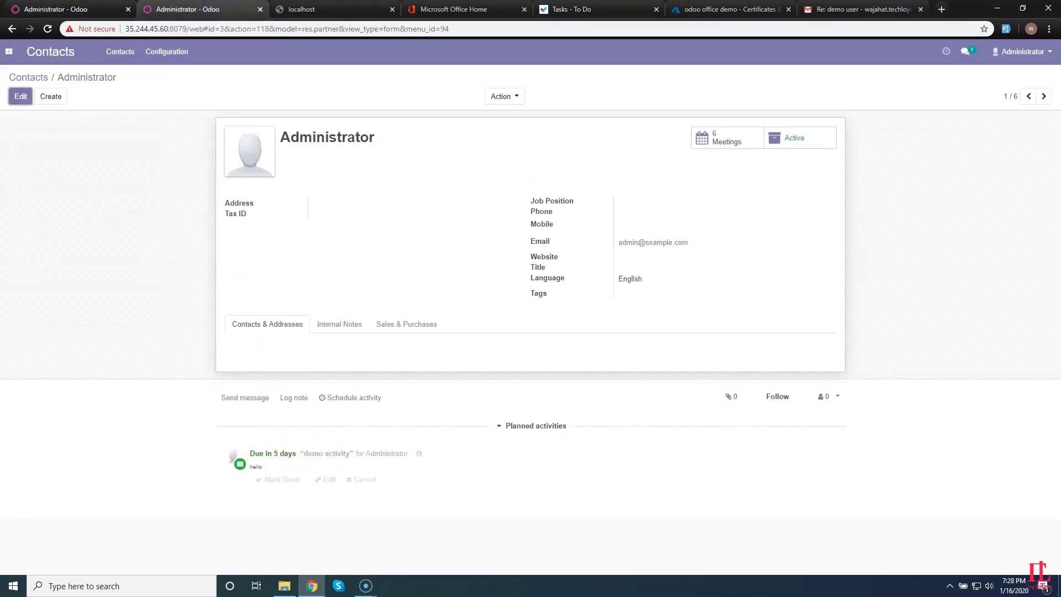
# Add the To Do task 'meeting at Paris' and set its due date to Tomorrow.
pyautogui.click(572, 9)
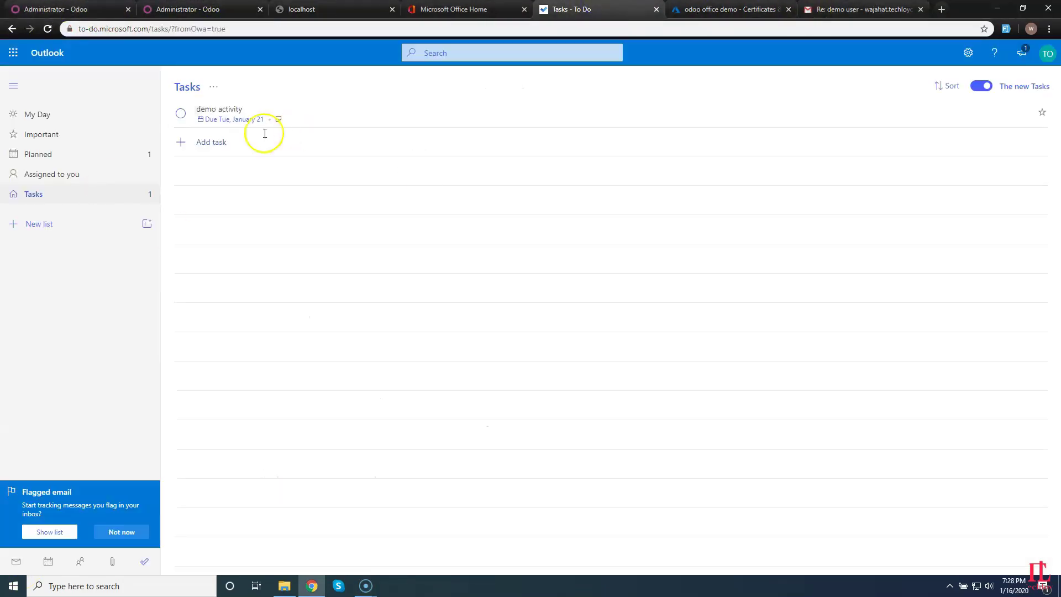
pyautogui.click(181, 142)
pyautogui.write('meeting at Paris')
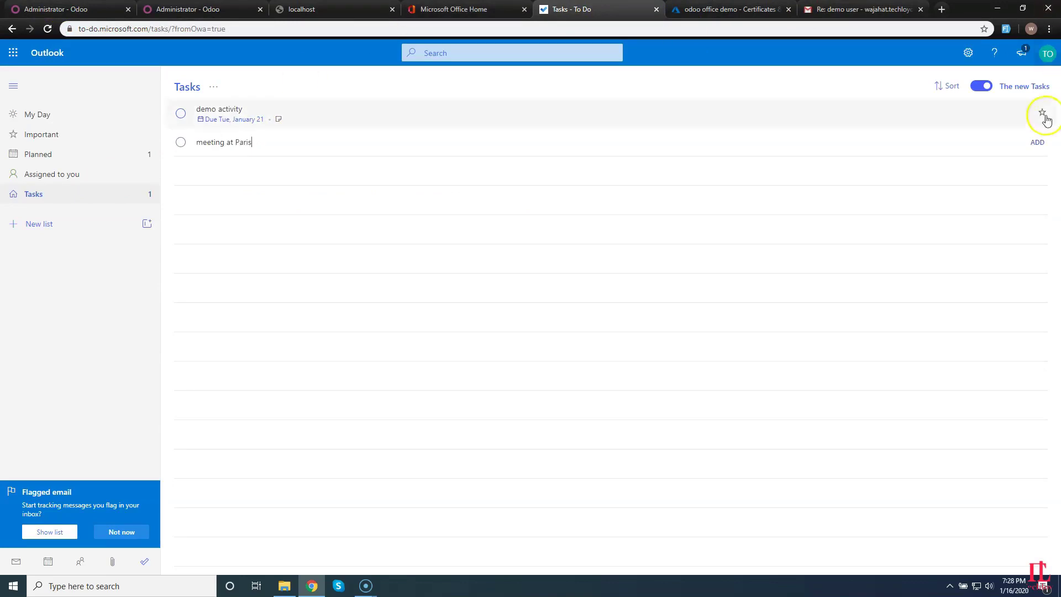
pyautogui.click(1038, 142)
pyautogui.click(332, 154)
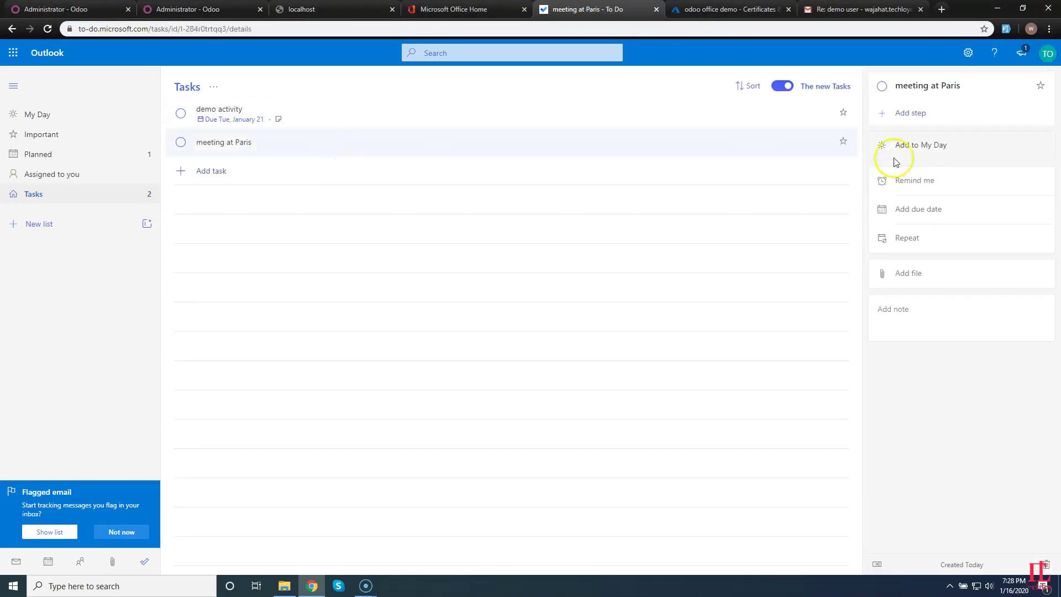
pyautogui.click(909, 209)
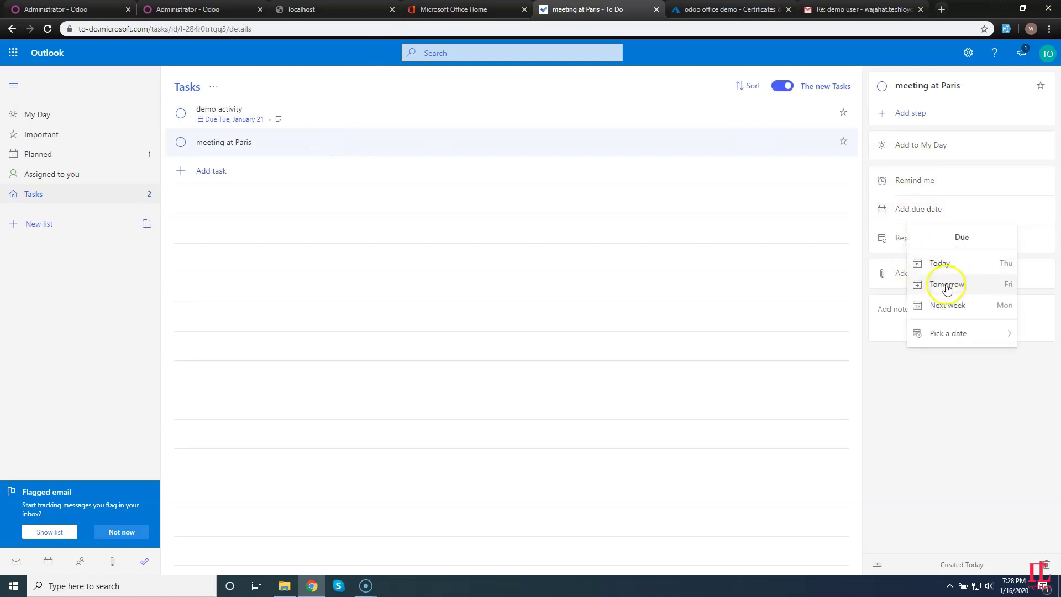
pyautogui.click(942, 284)
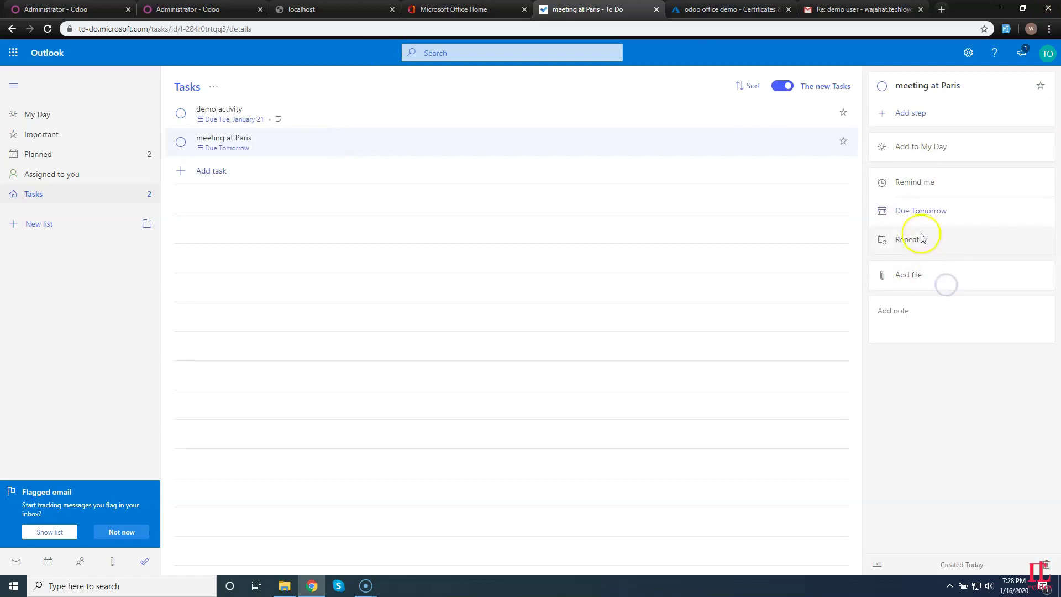
pyautogui.click(926, 182)
pyautogui.click(936, 374)
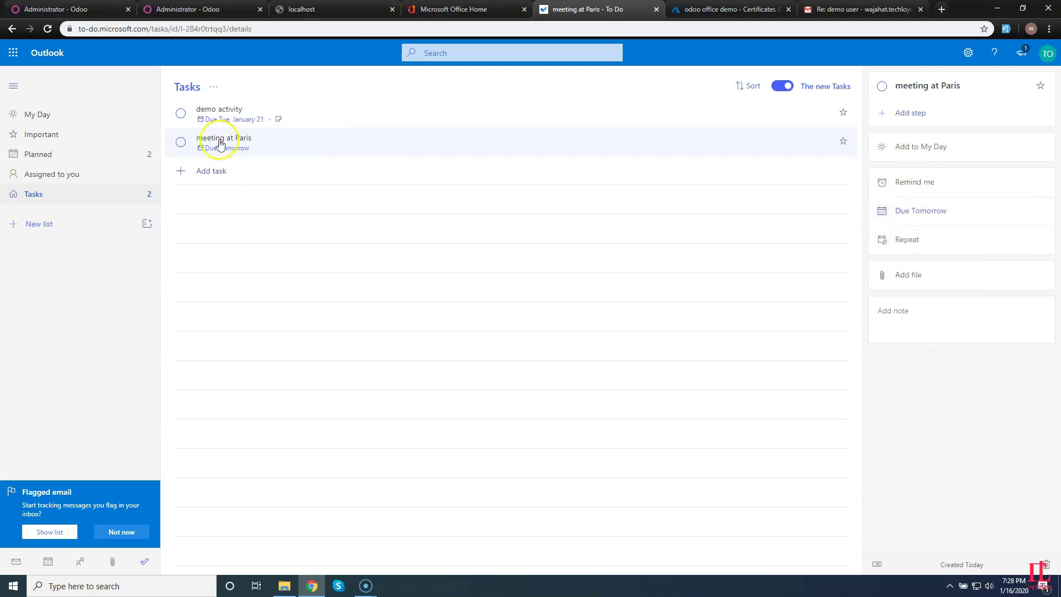
pyautogui.moveTo(249, 137); pyautogui.dragTo(199, 9)
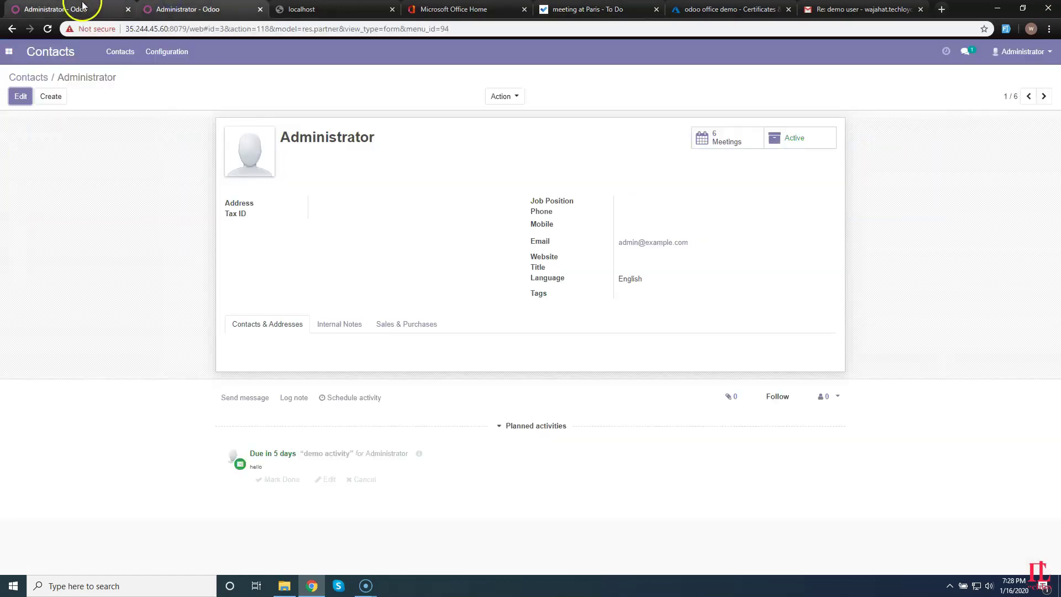
# Import Office365 tasks into Odoo and list today's activities, including meeting at Paris.
pyautogui.click(71, 9)
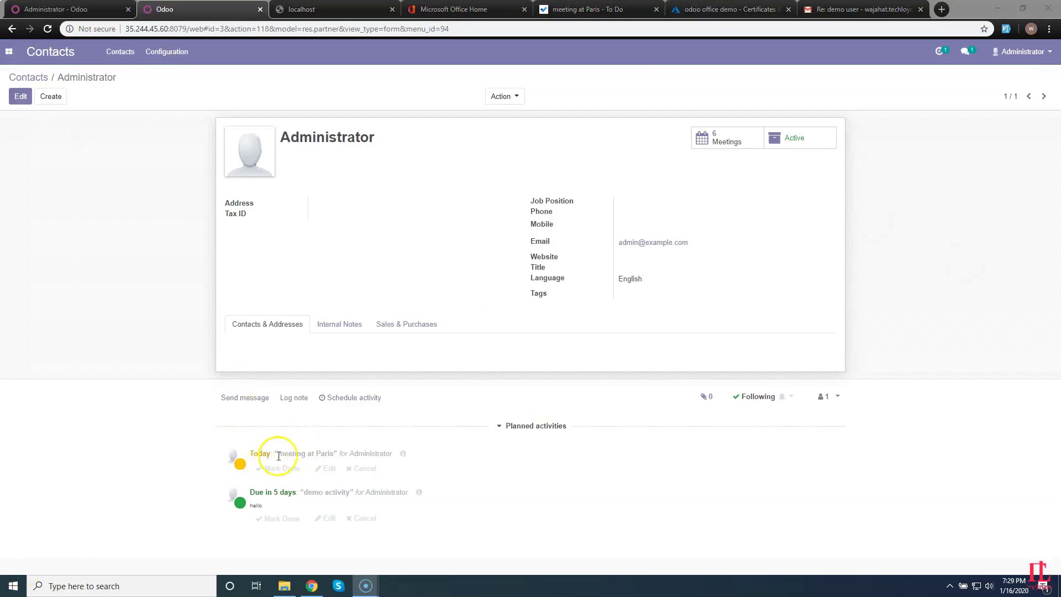
pyautogui.moveTo(278, 456); pyautogui.dragTo(330, 454)
pyautogui.click(942, 51)
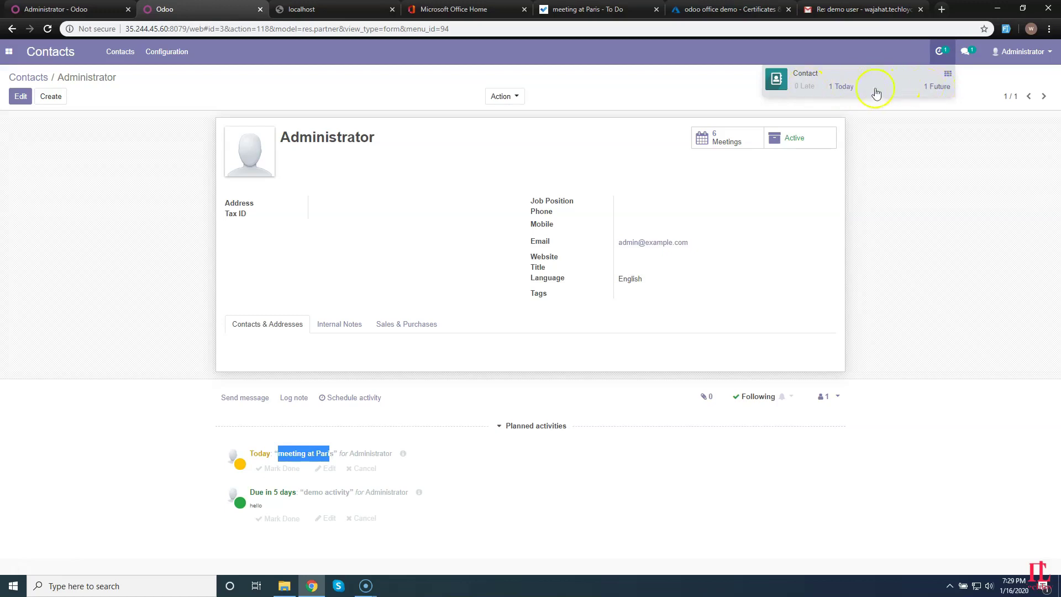
pyautogui.click(839, 87)
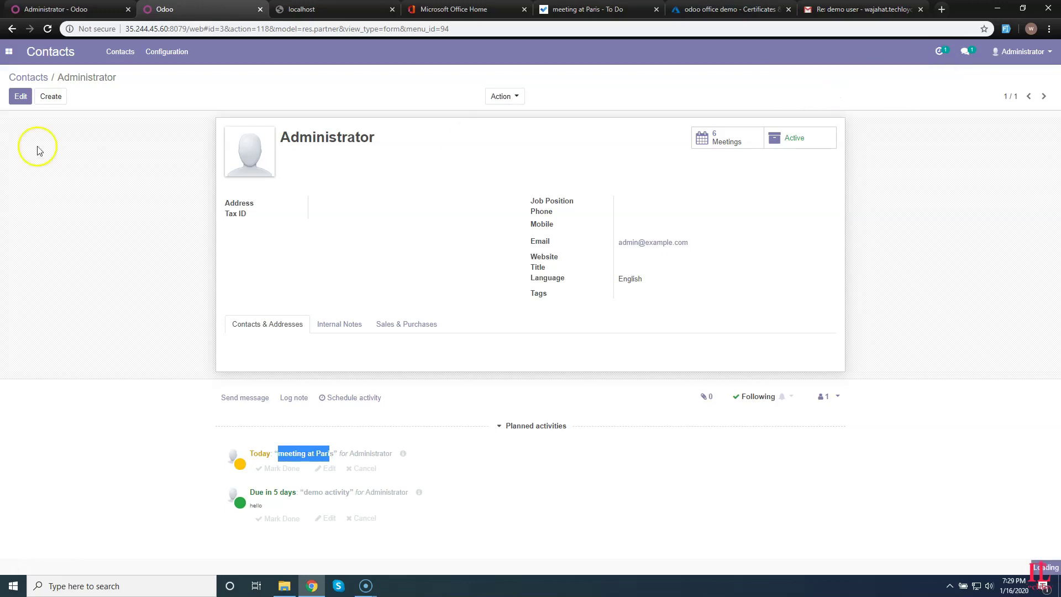
pyautogui.click(55, 8)
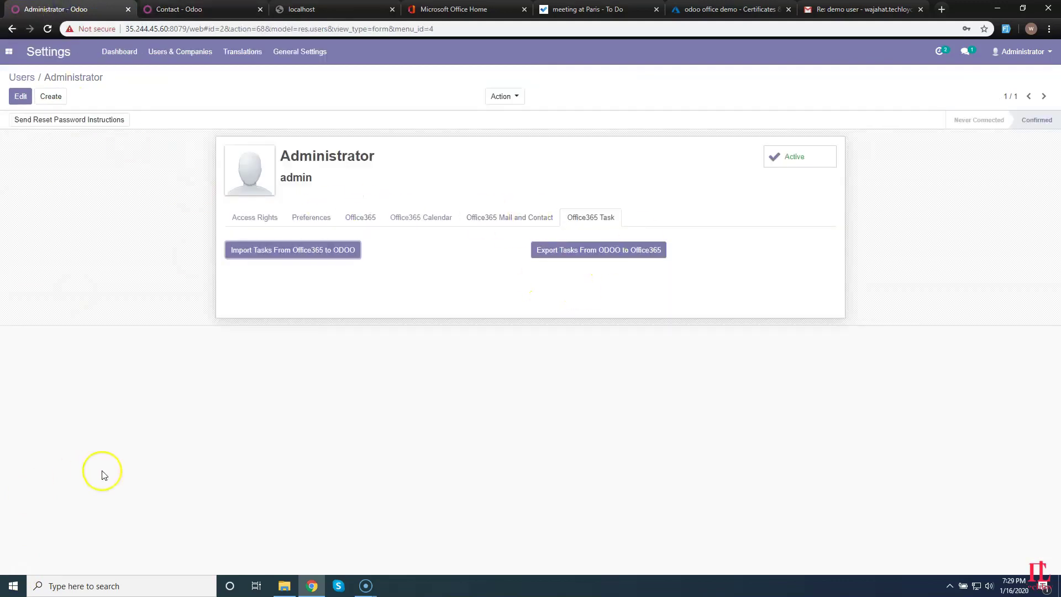